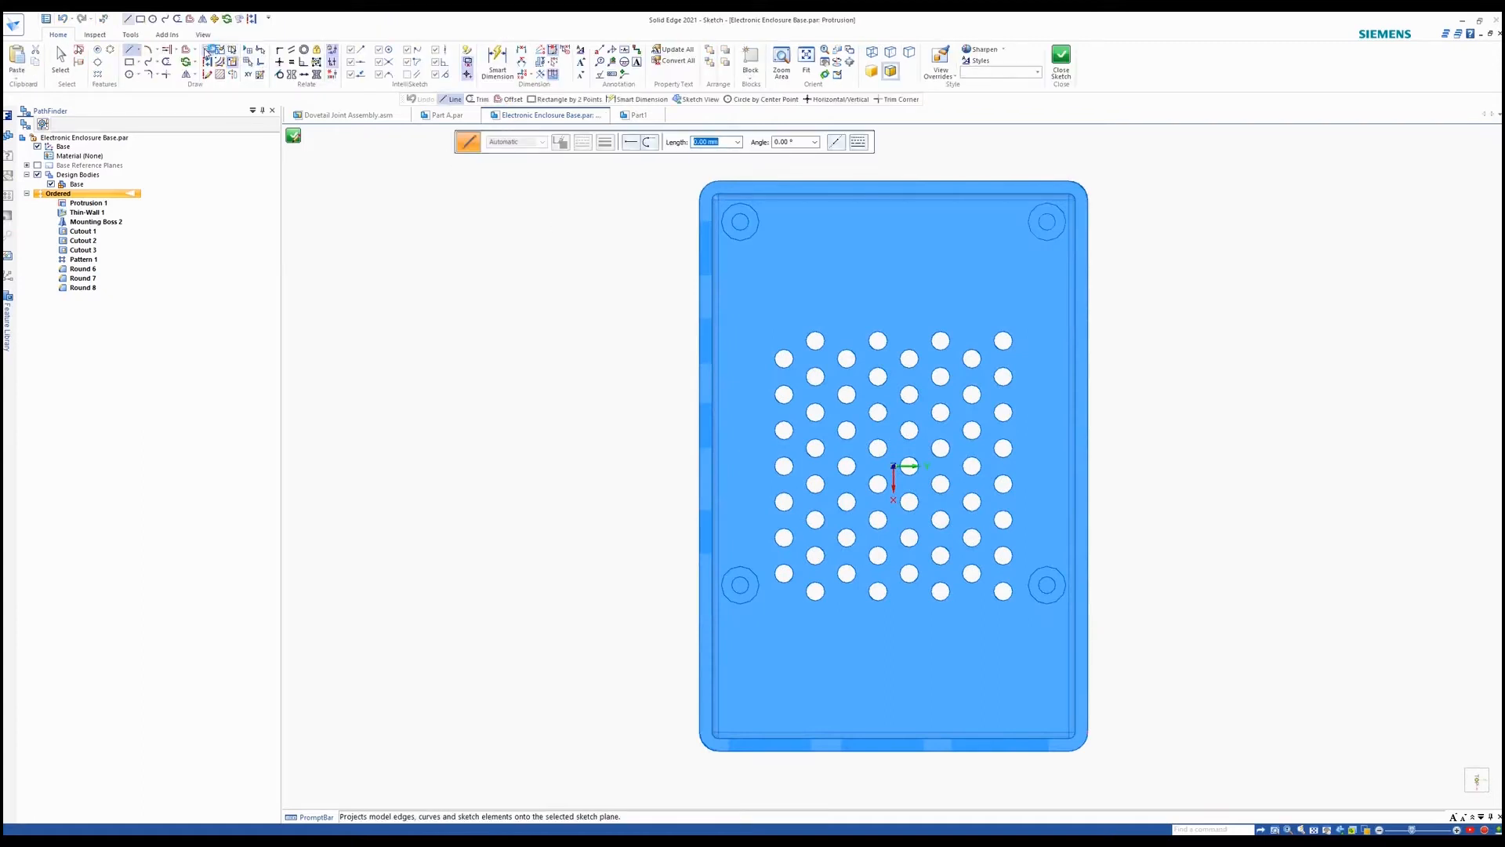
Project the inner tangent edge chain of the enclosure base's rim into the sketch and finish the sketch
left_click(207, 50)
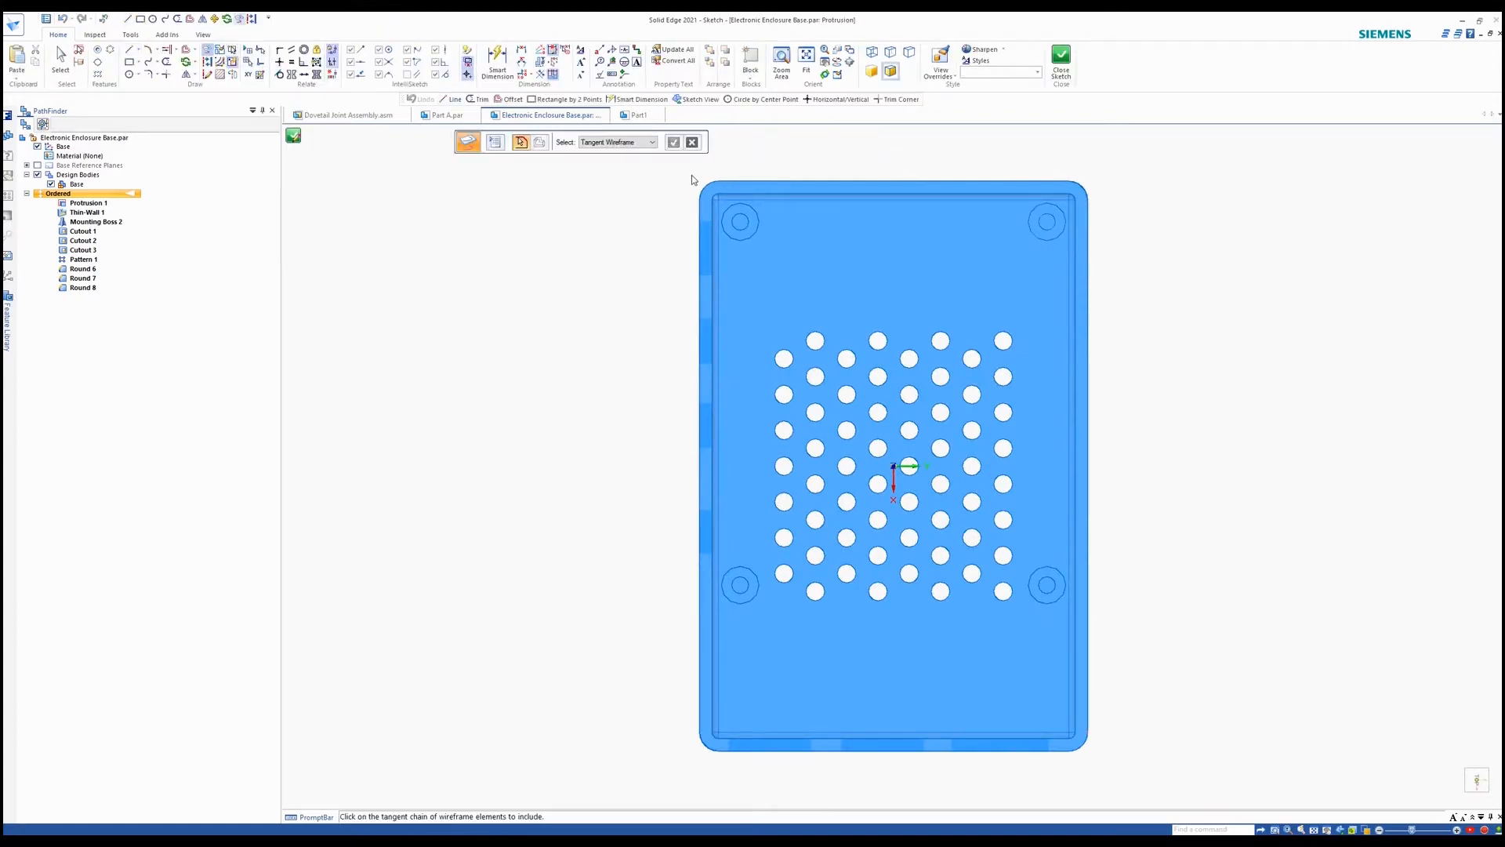
left_click(713, 208)
left_click(293, 136)
left_click(293, 138)
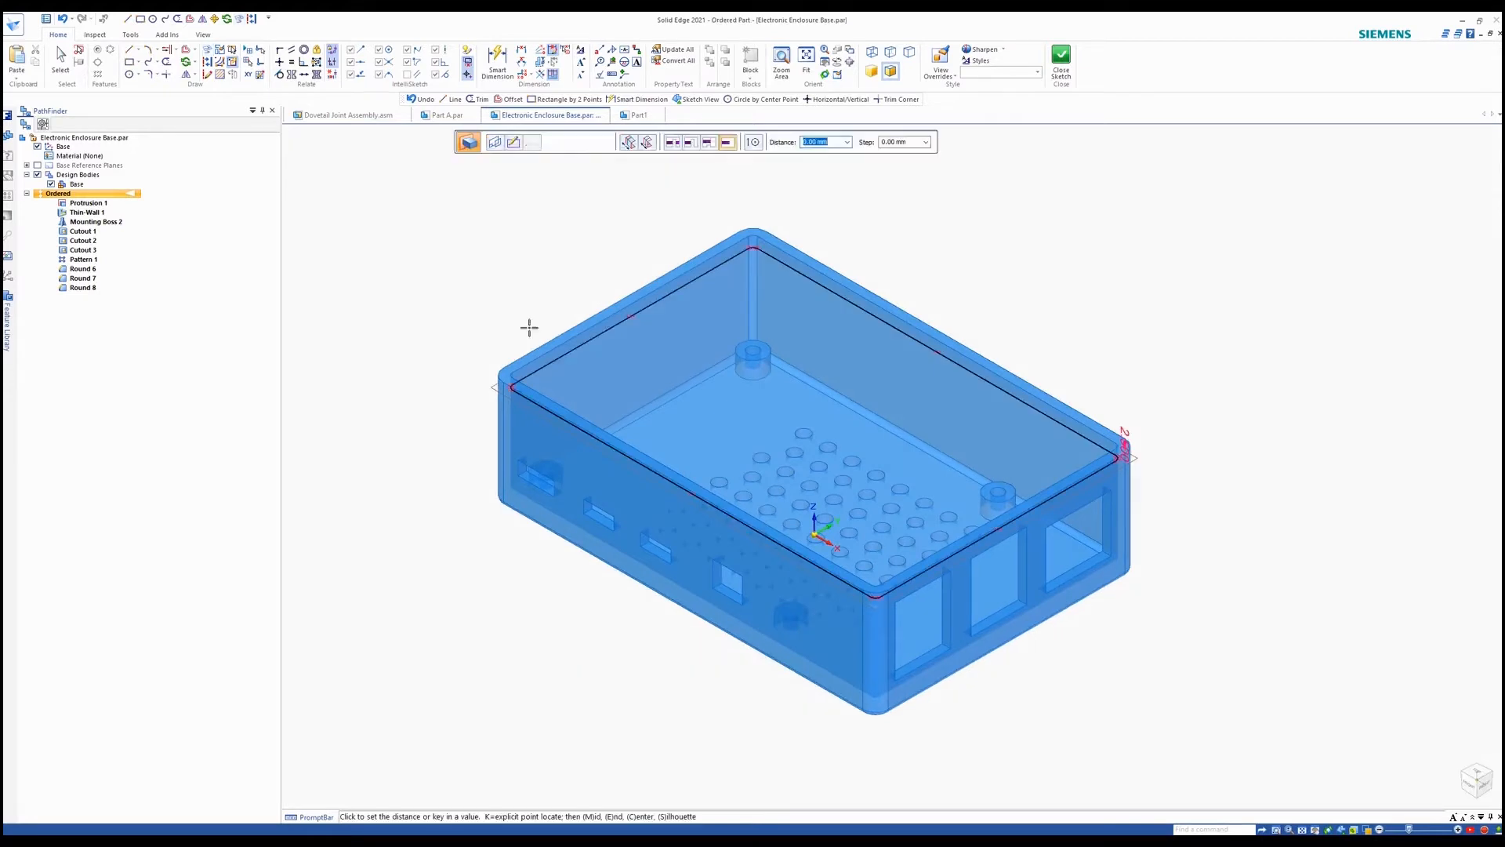
Extrude the projected rim profile 5.5 mm upward as the lid body and finish the feature
key("Return")
left_click(510, 453)
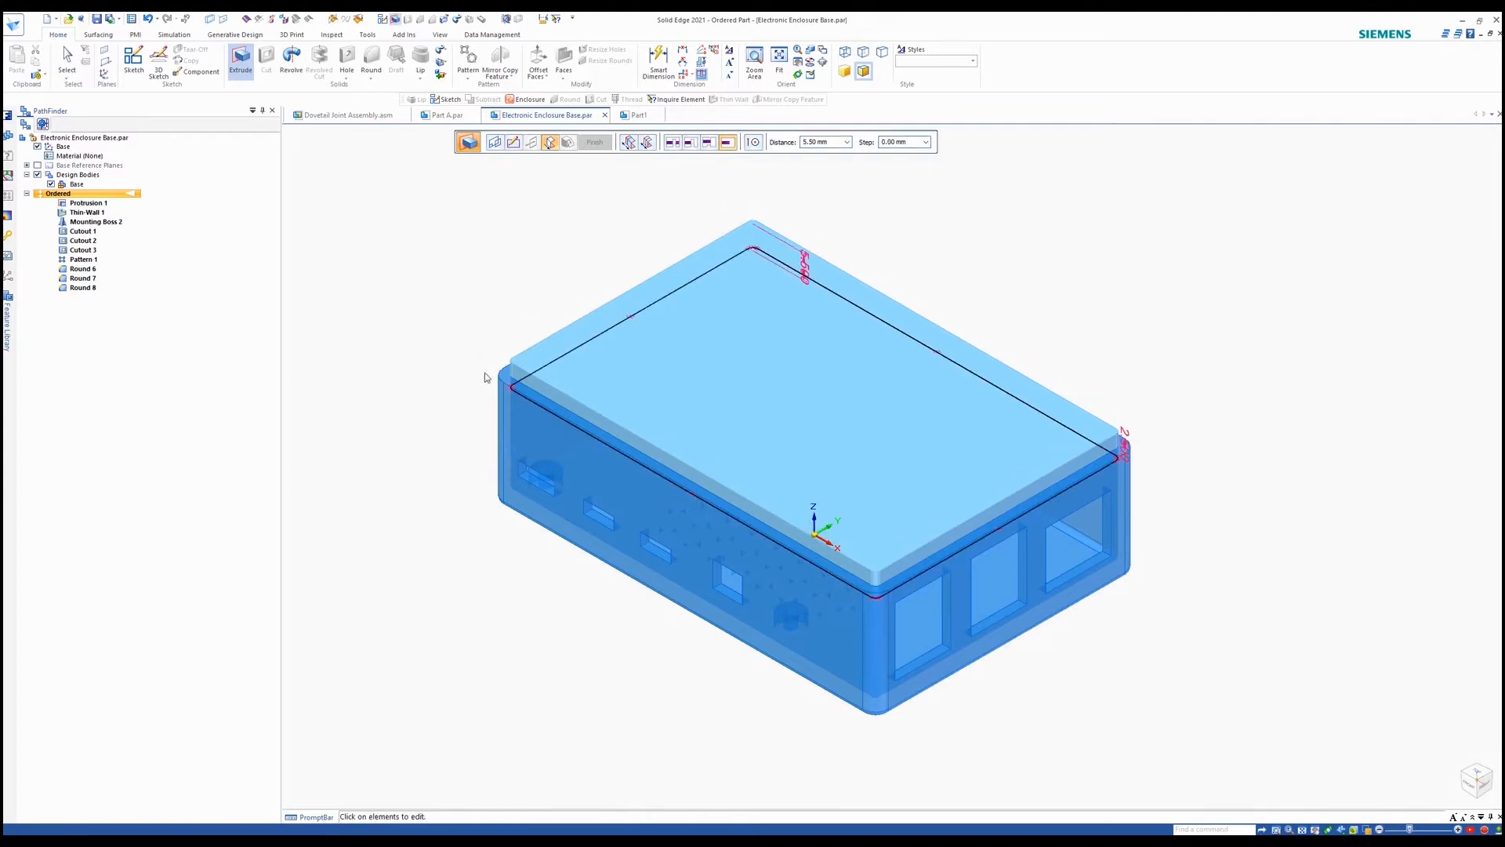
left_click(594, 142)
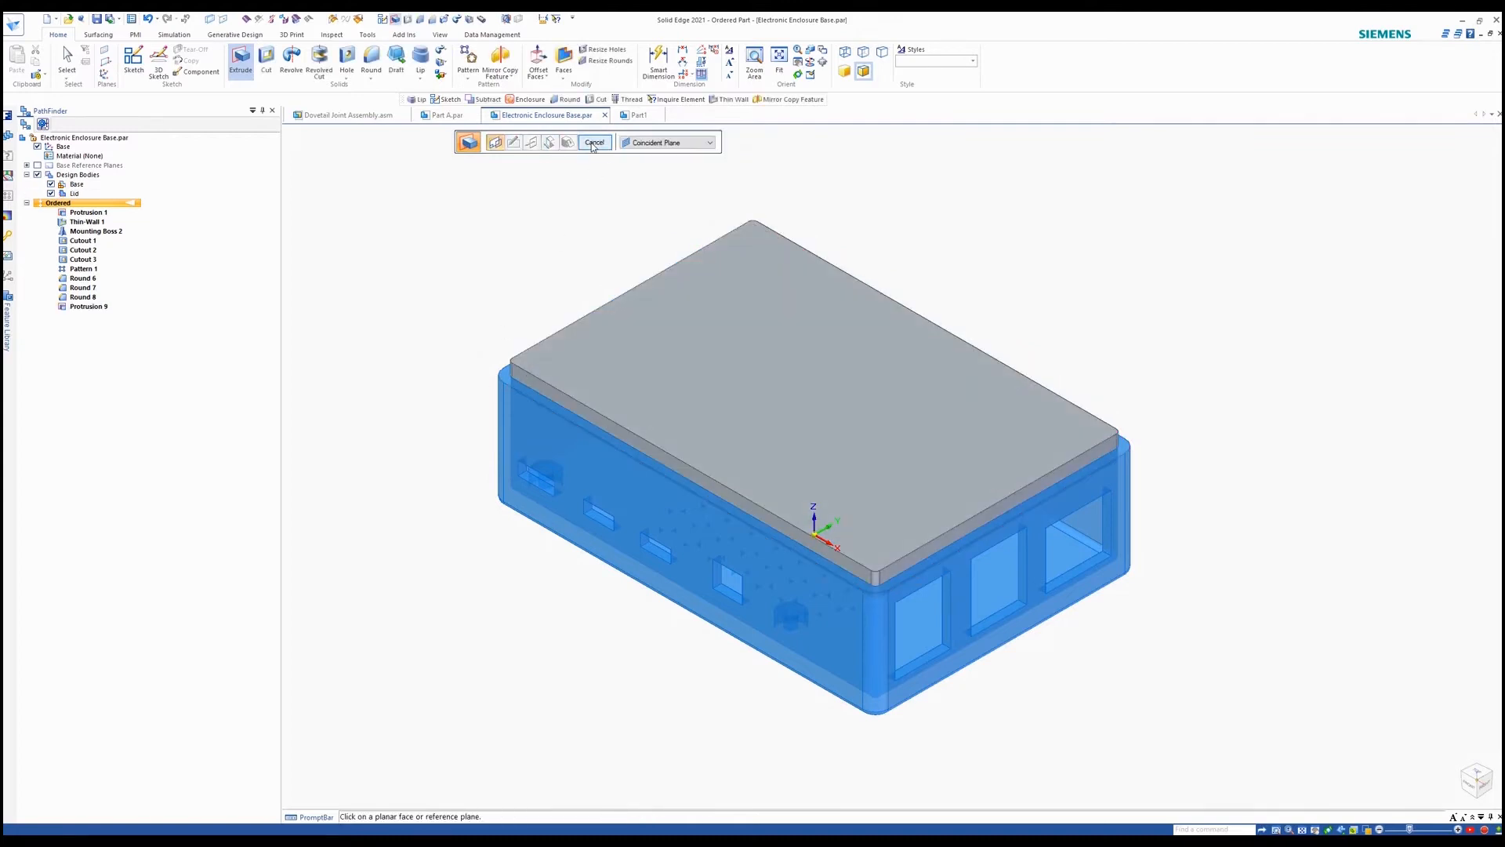
left_click(593, 143)
Add an outward lip 3 mm wide and 2 mm high along the lid's top outer edge chain
scroll(561, 307, "up", 2)
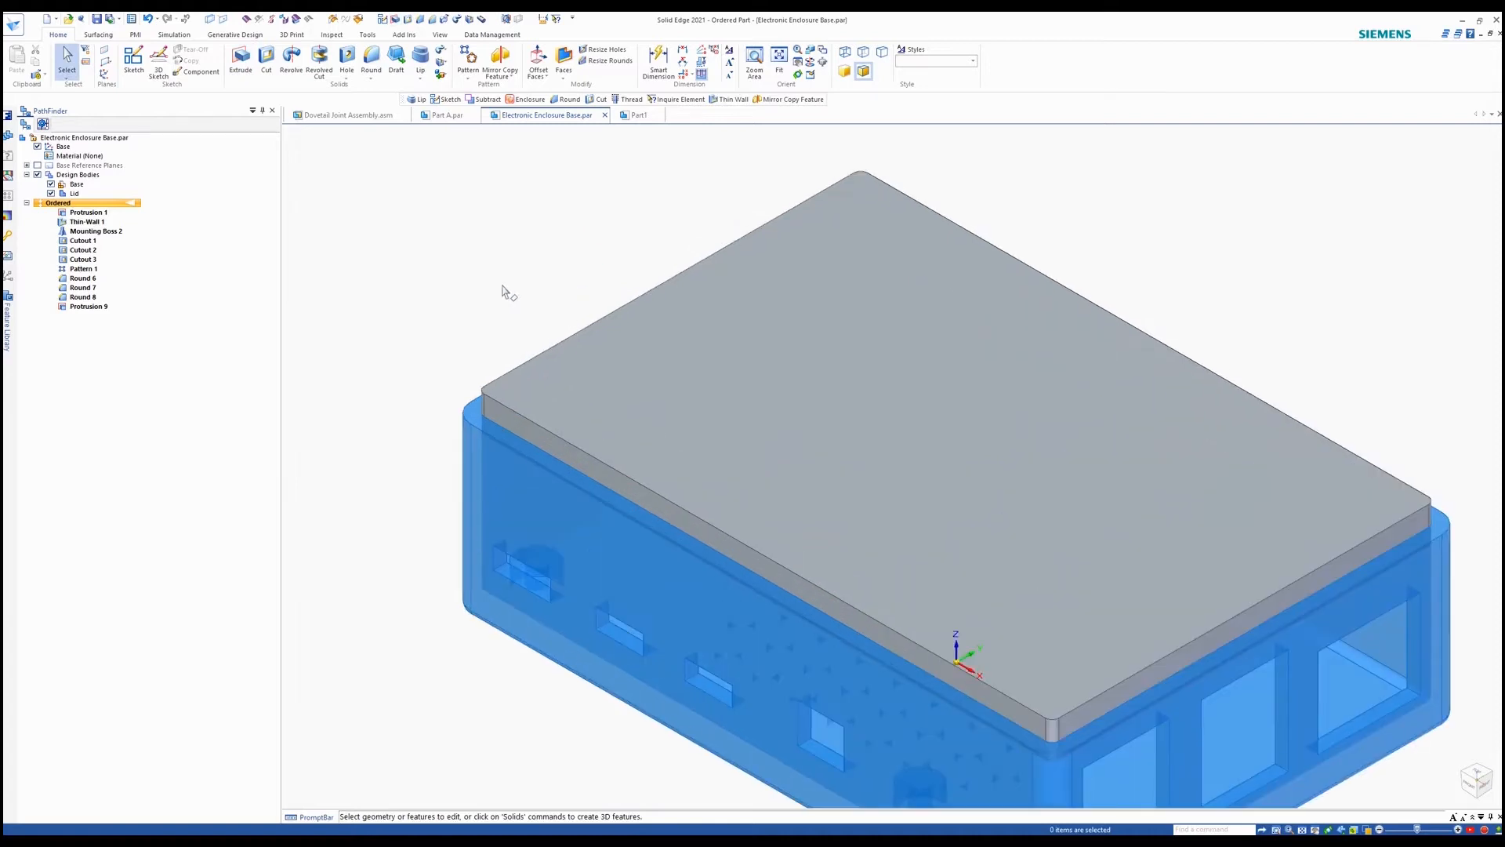
left_click(419, 61)
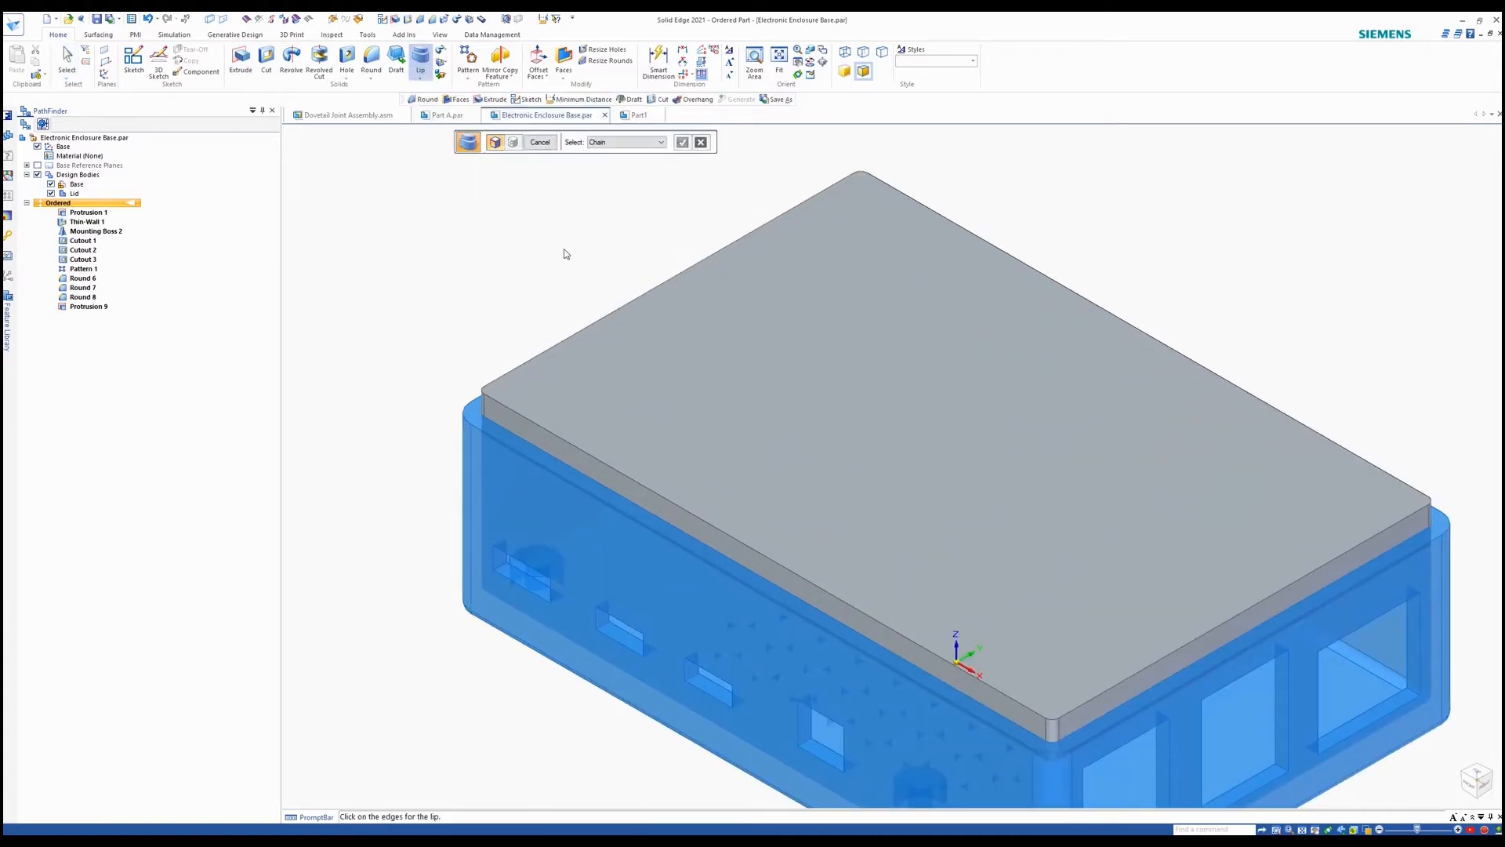
left_click(511, 408)
left_click(683, 144)
middle_click_drag(458, 411, 516, 422)
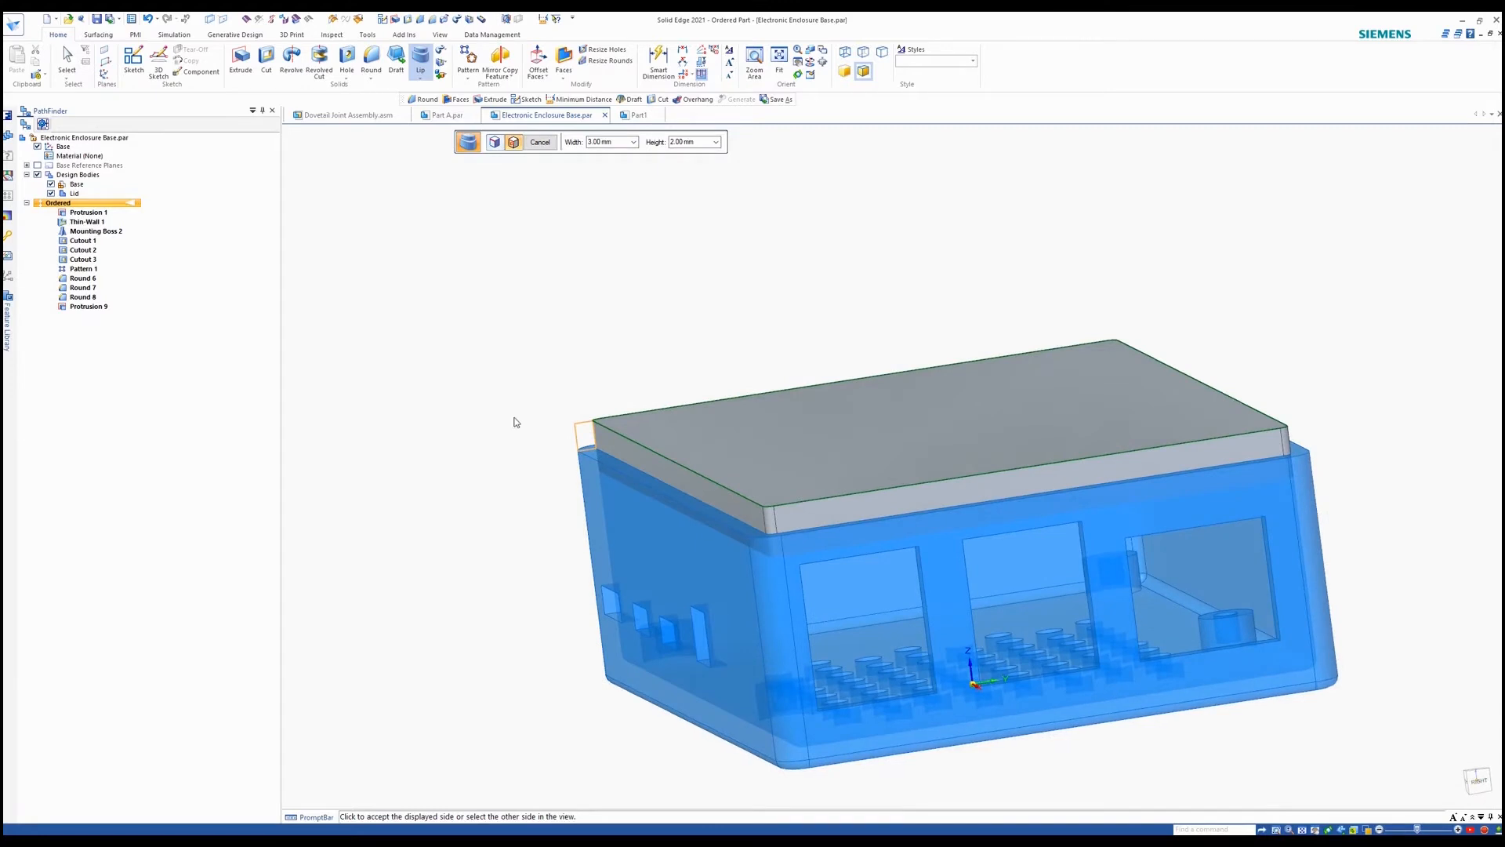
left_click(555, 434)
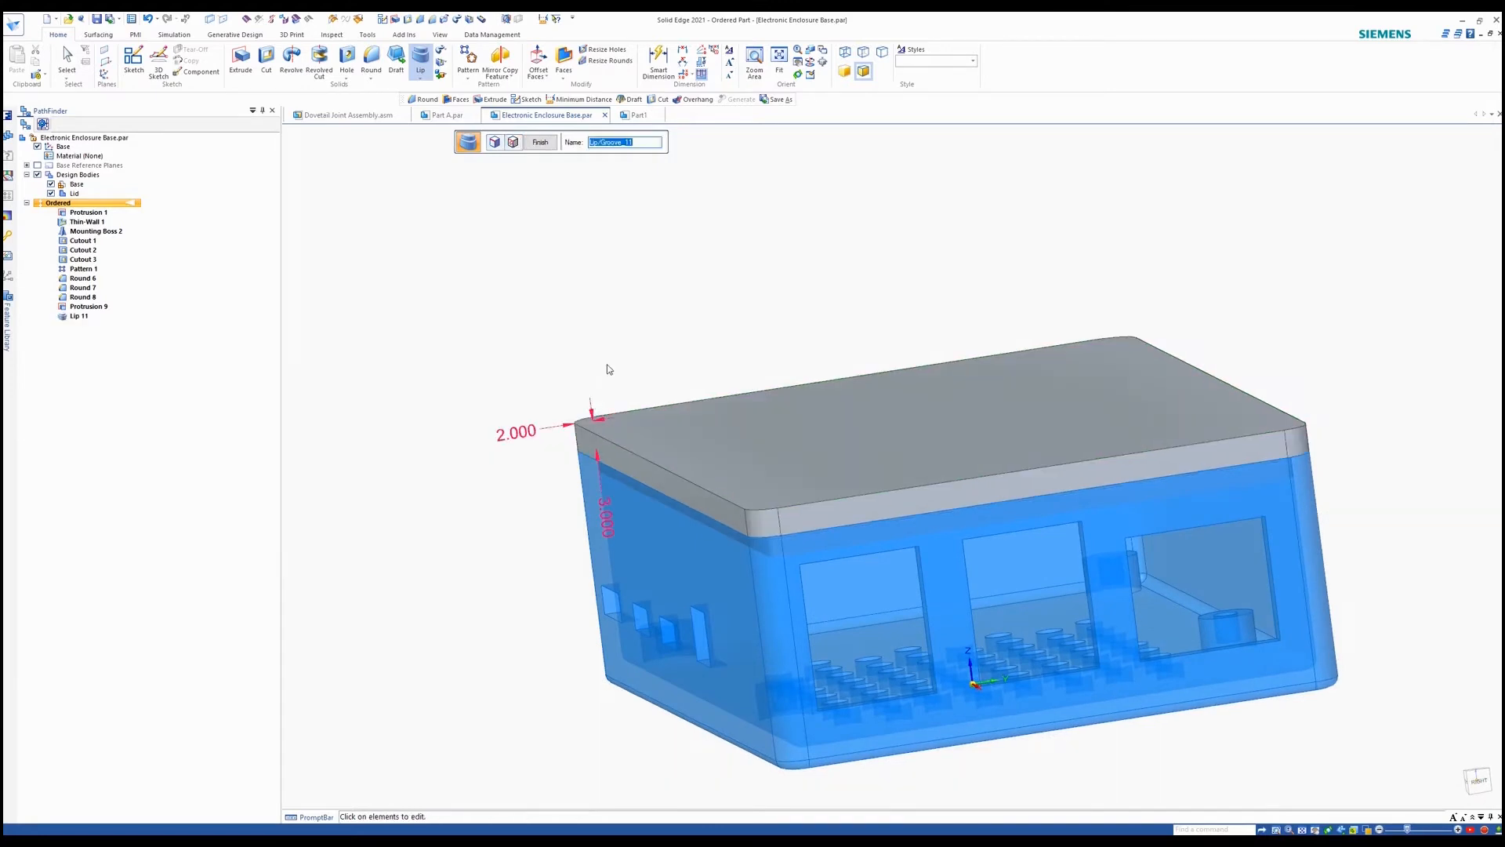
left_click(547, 144)
Hide the Base body to examine the lid's stepped underside, and show Base again to view the closed enclosure
middle_click_drag(588, 225, 729, 299)
left_click(51, 184)
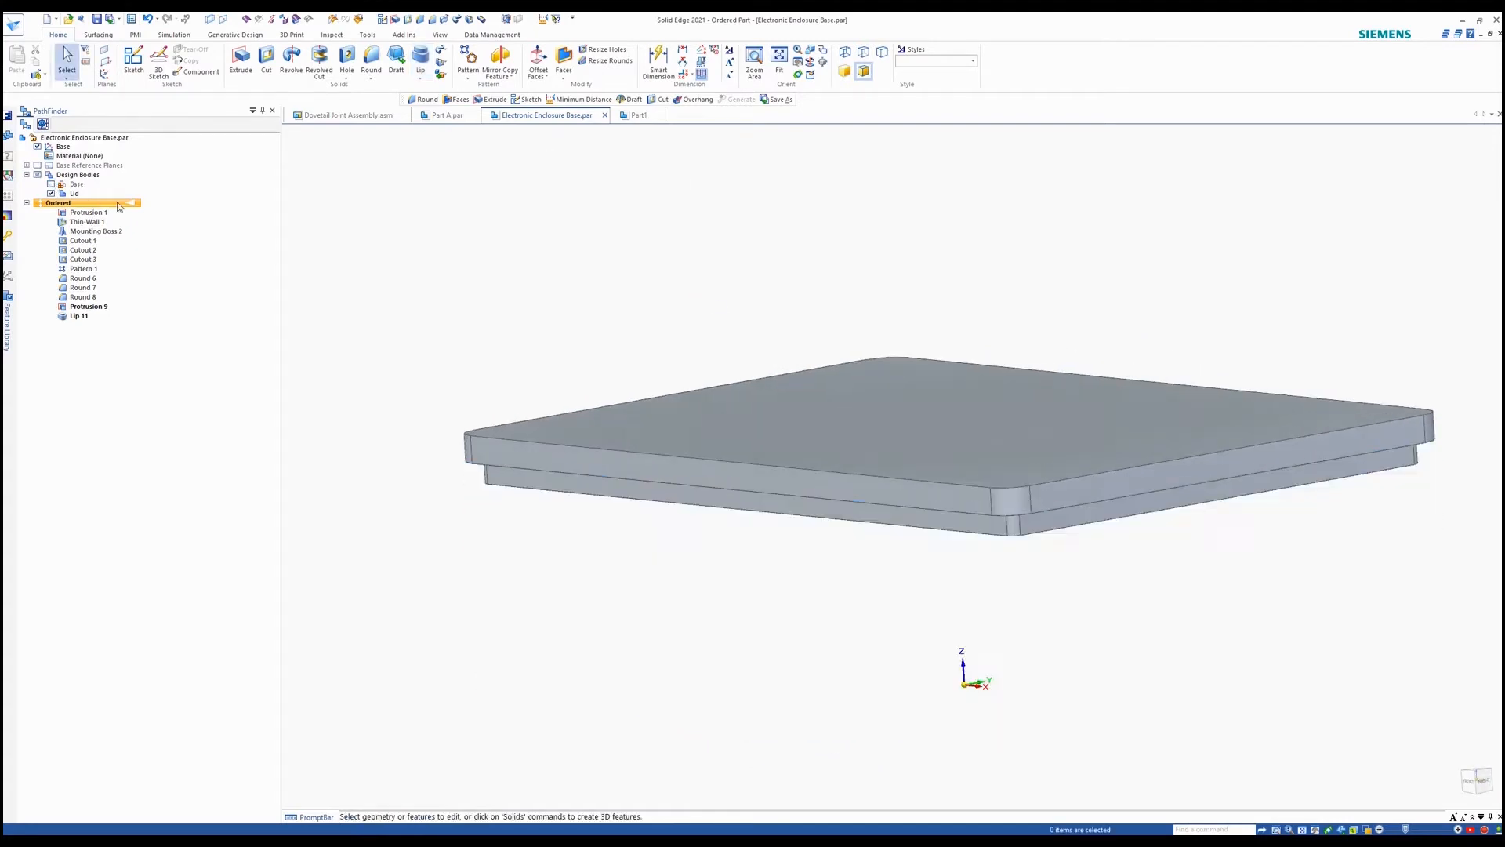
middle_click_drag(482, 349, 485, 278)
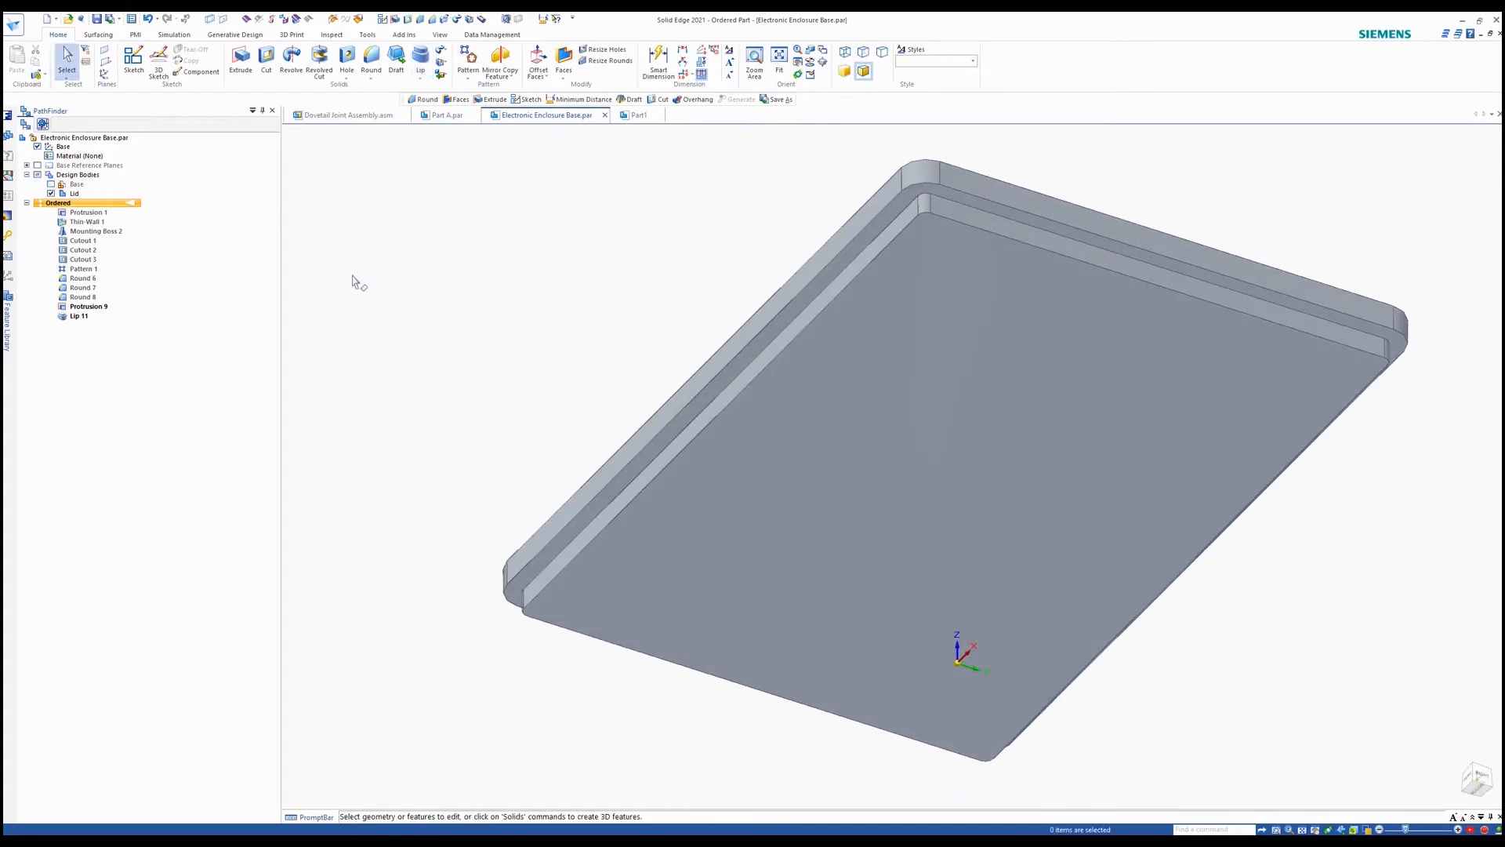
left_click(51, 184)
middle_click_drag(706, 353, 655, 357)
scroll(655, 357, "down", 3)
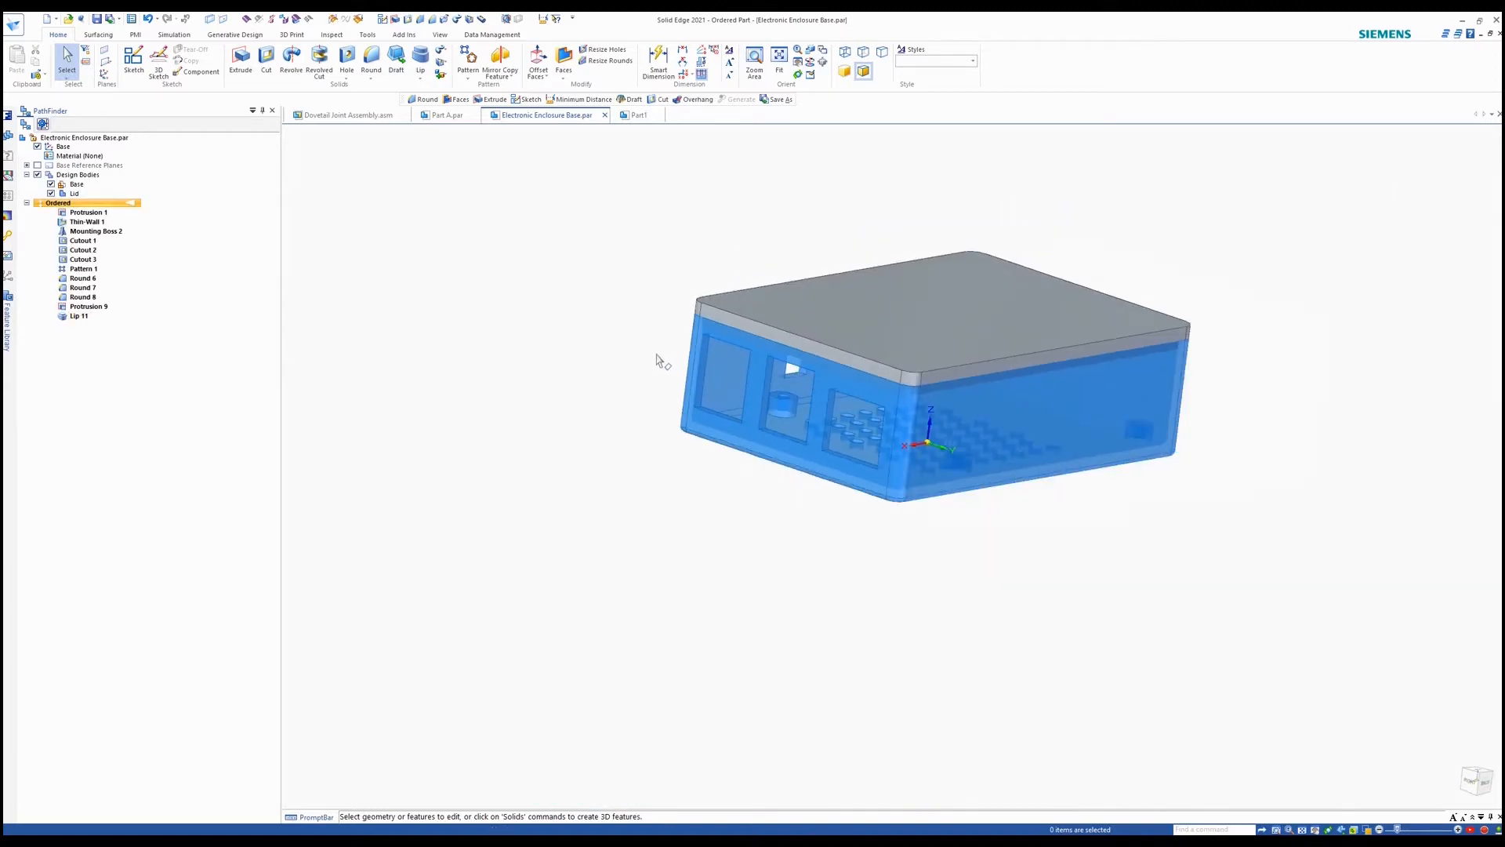
middle_click_drag(887, 292, 943, 295)
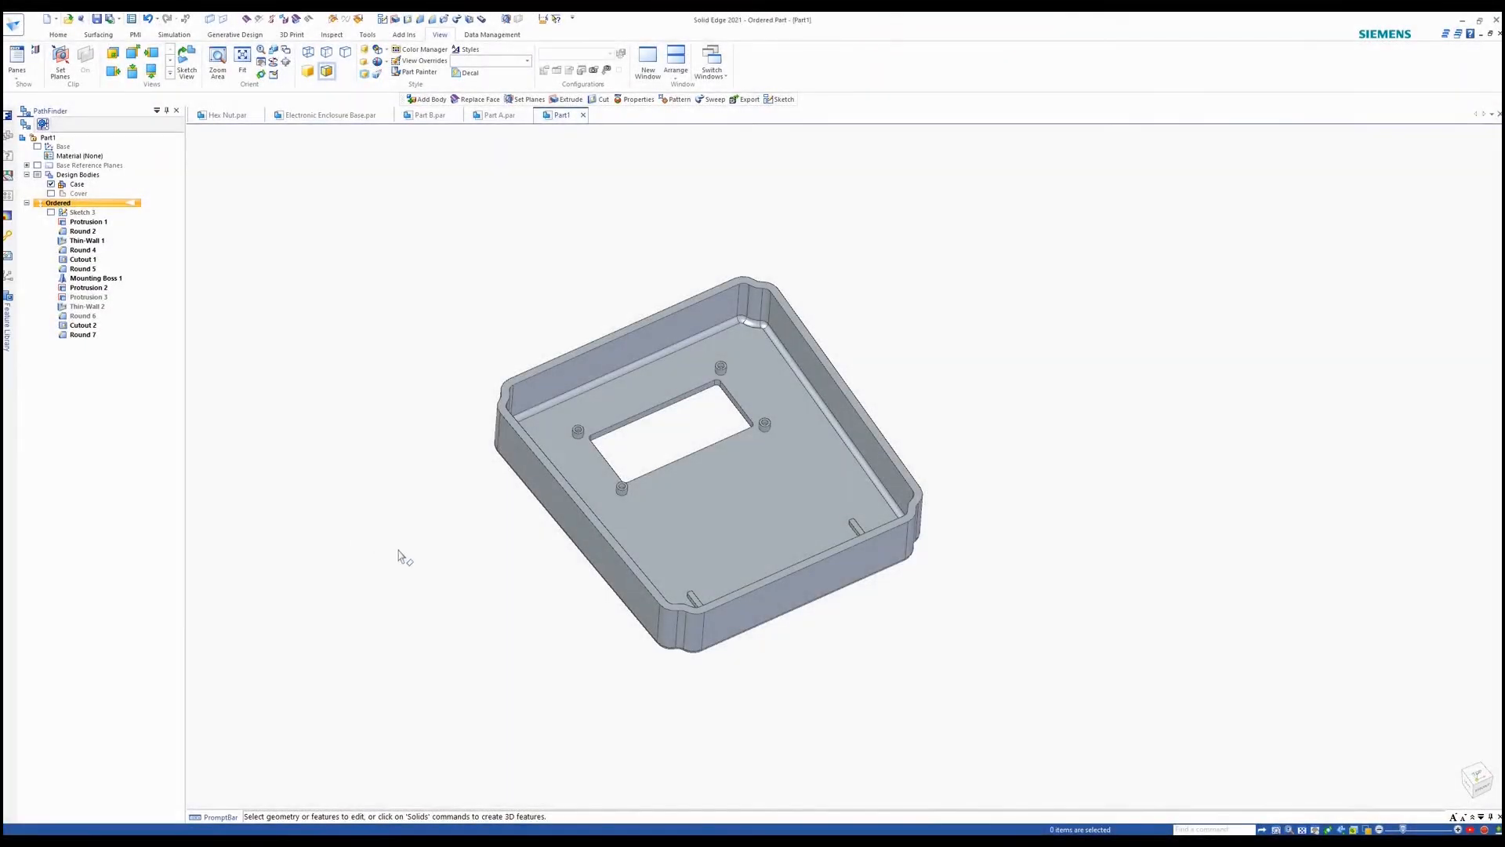
Examine the case's interior and rim, showing the Cover body over it briefly and hiding it again
scroll(985, 542, "up", 2)
scroll(966, 539, "down", 2)
scroll(876, 406, "up", 1)
mouse_move(895, 402)
middle_mouse_down()
mouse_move(893, 463)
mouse_move(893, 386)
middle_mouse_up()
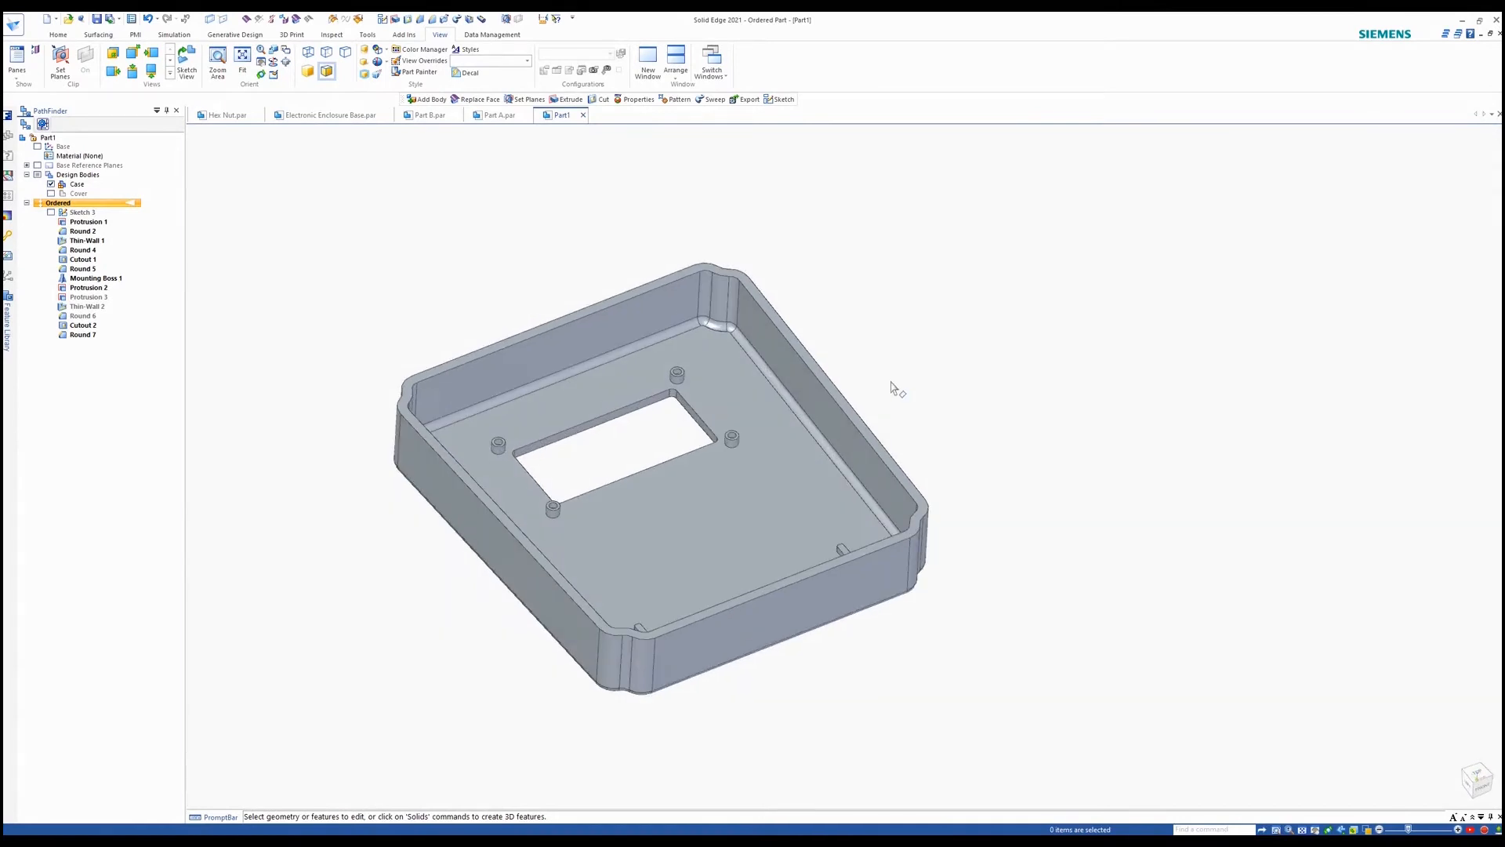
scroll(381, 523, "up", 1)
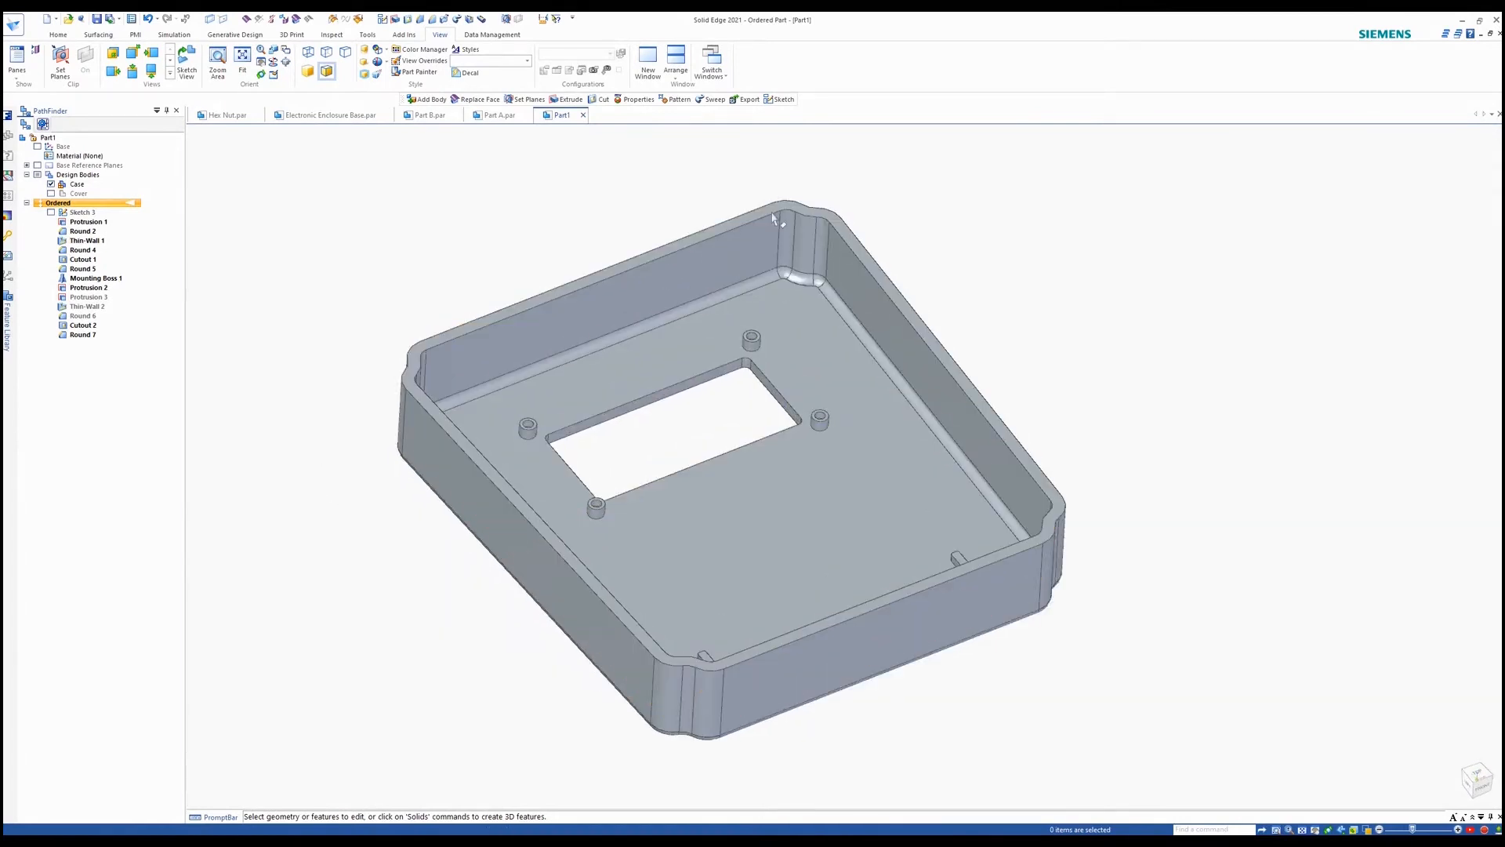
left_click(50, 192)
middle_click_drag(316, 392, 407, 480)
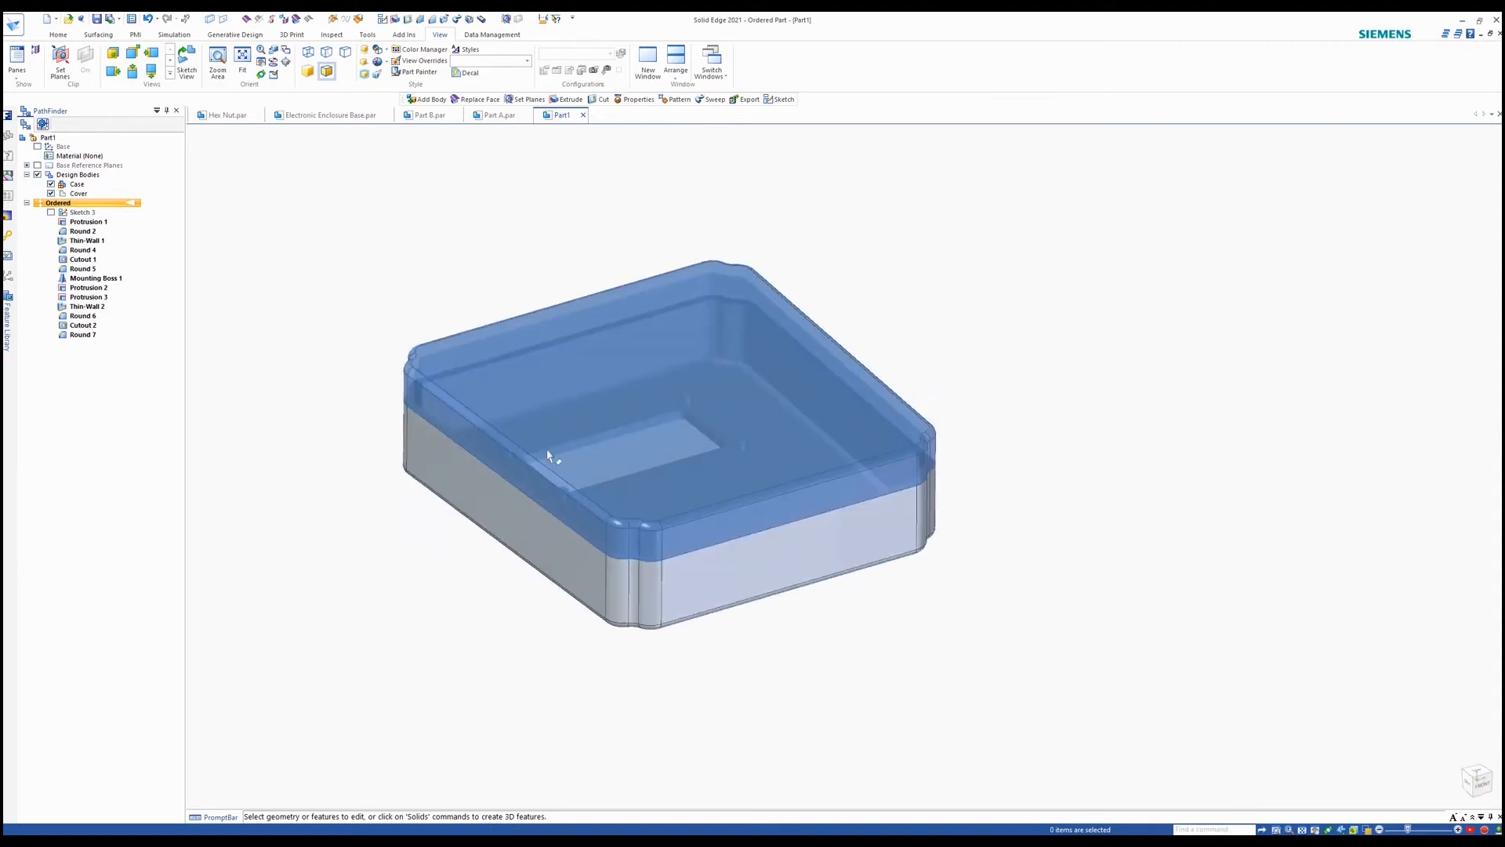
middle_click_drag(548, 457, 463, 422, "shift")
scroll(271, 282, "up", 1)
left_click(51, 194)
scroll(311, 275, "up", 1)
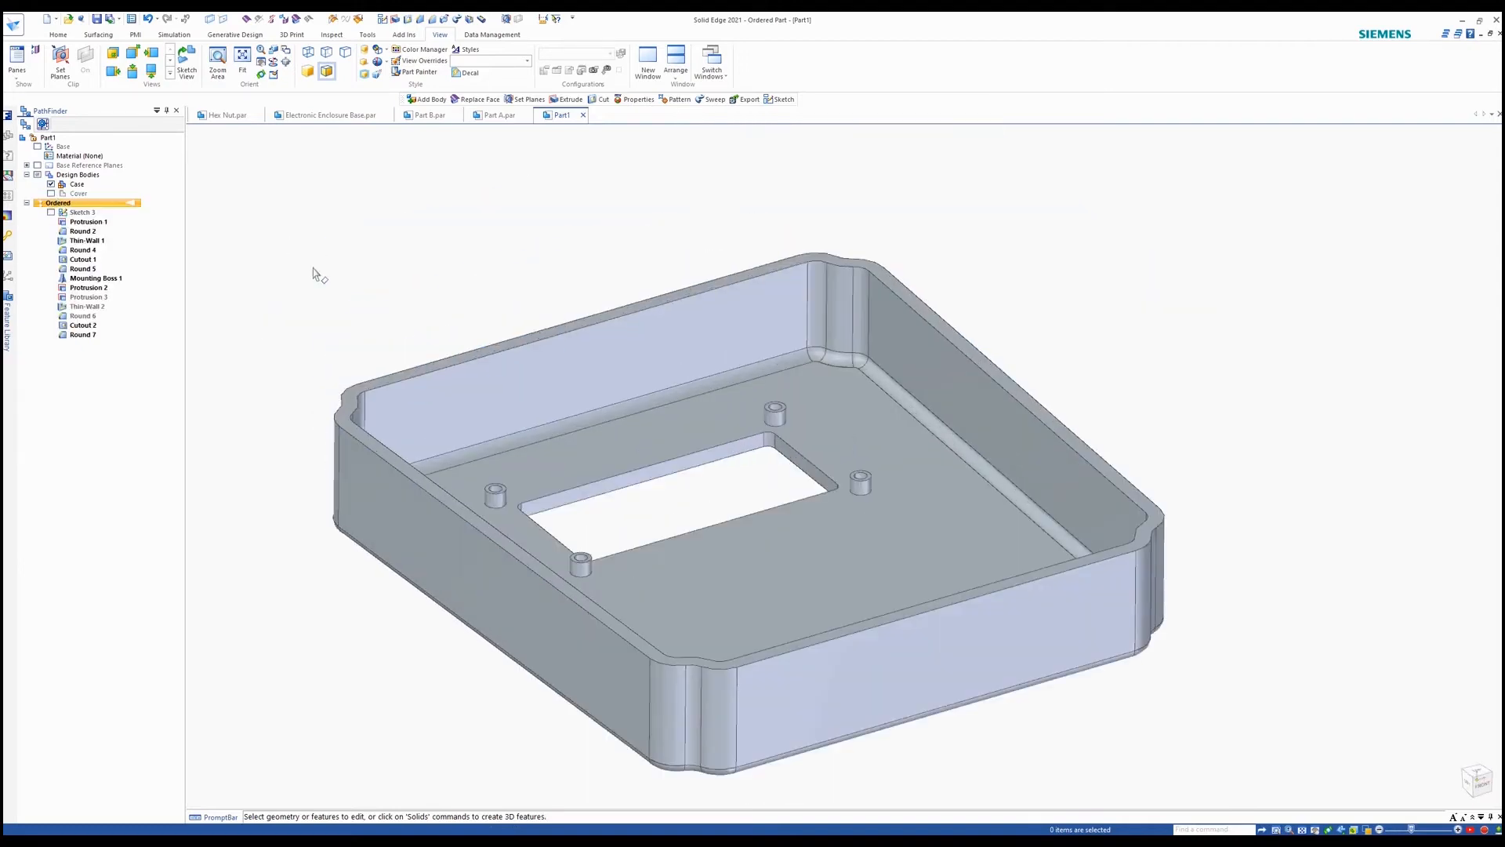
Add a raised lip 1.5 mm wide and 1.5 mm high along the outer top edge of the case
left_click(58, 34)
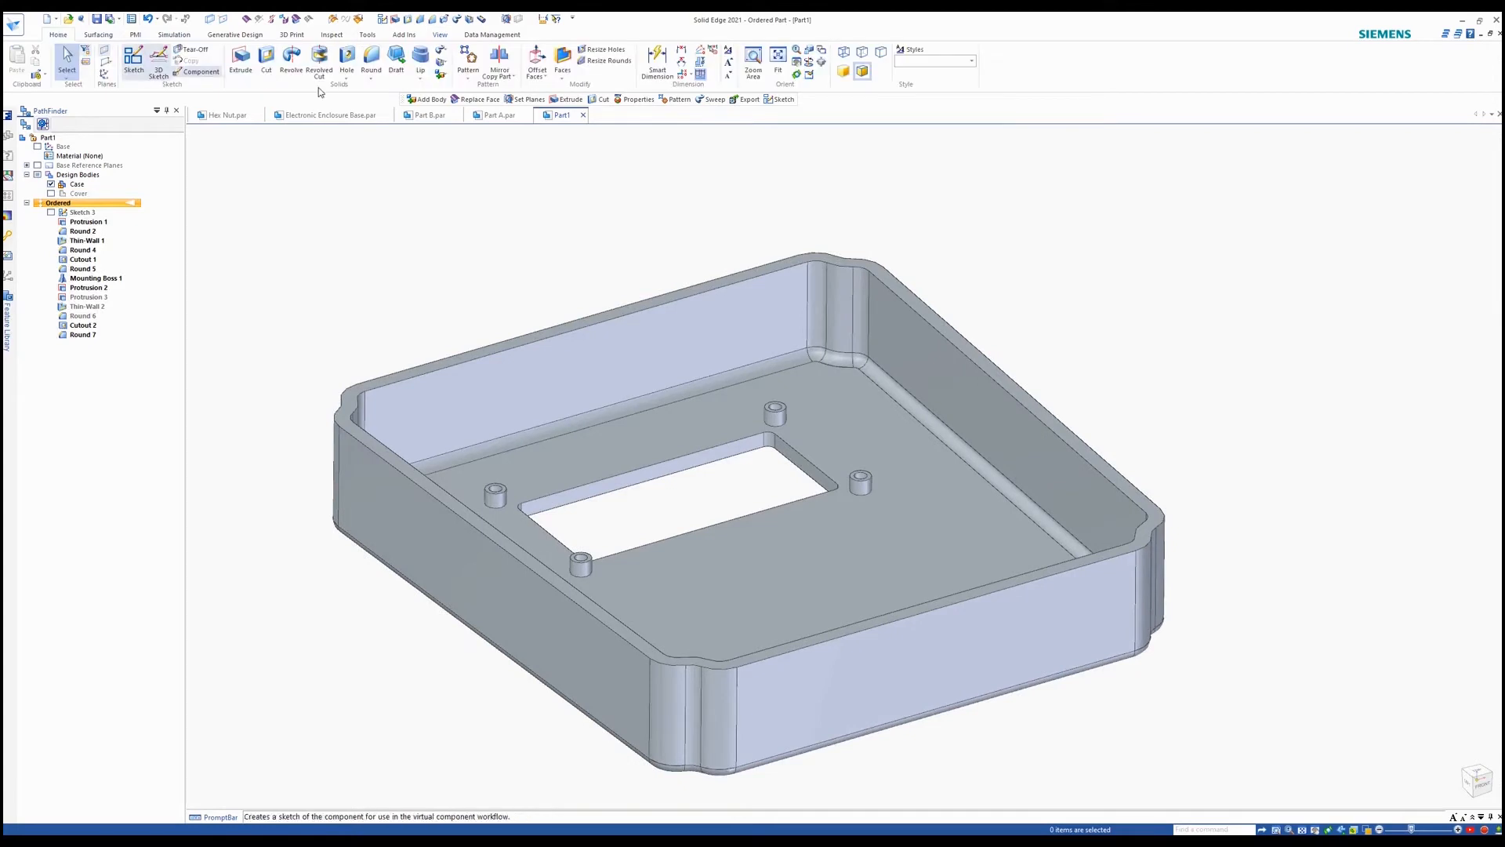
left_click(422, 61)
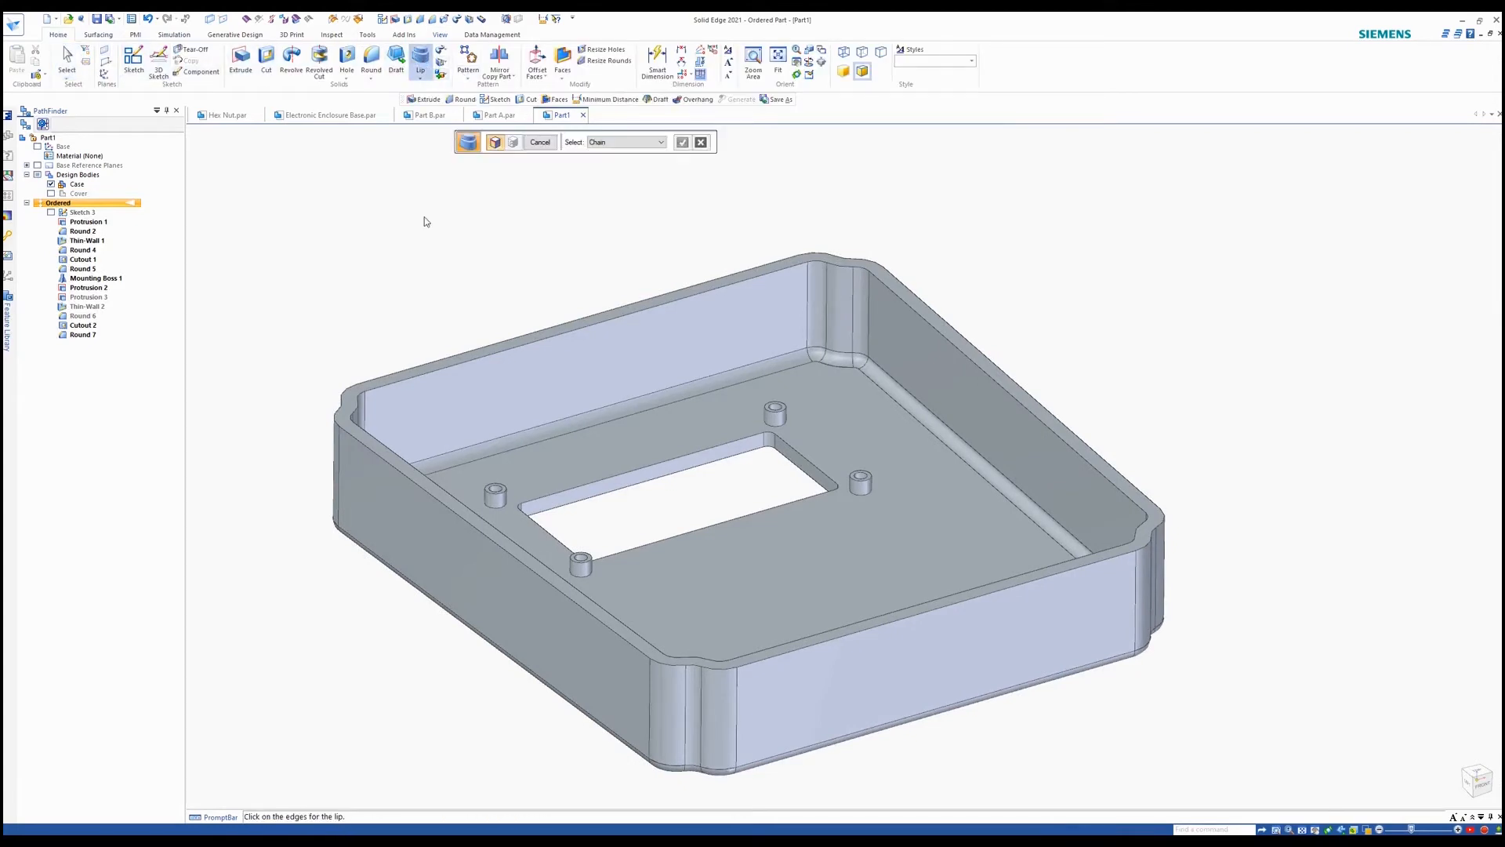
left_click(339, 429)
left_click(682, 143)
scroll(408, 259, "up", 3)
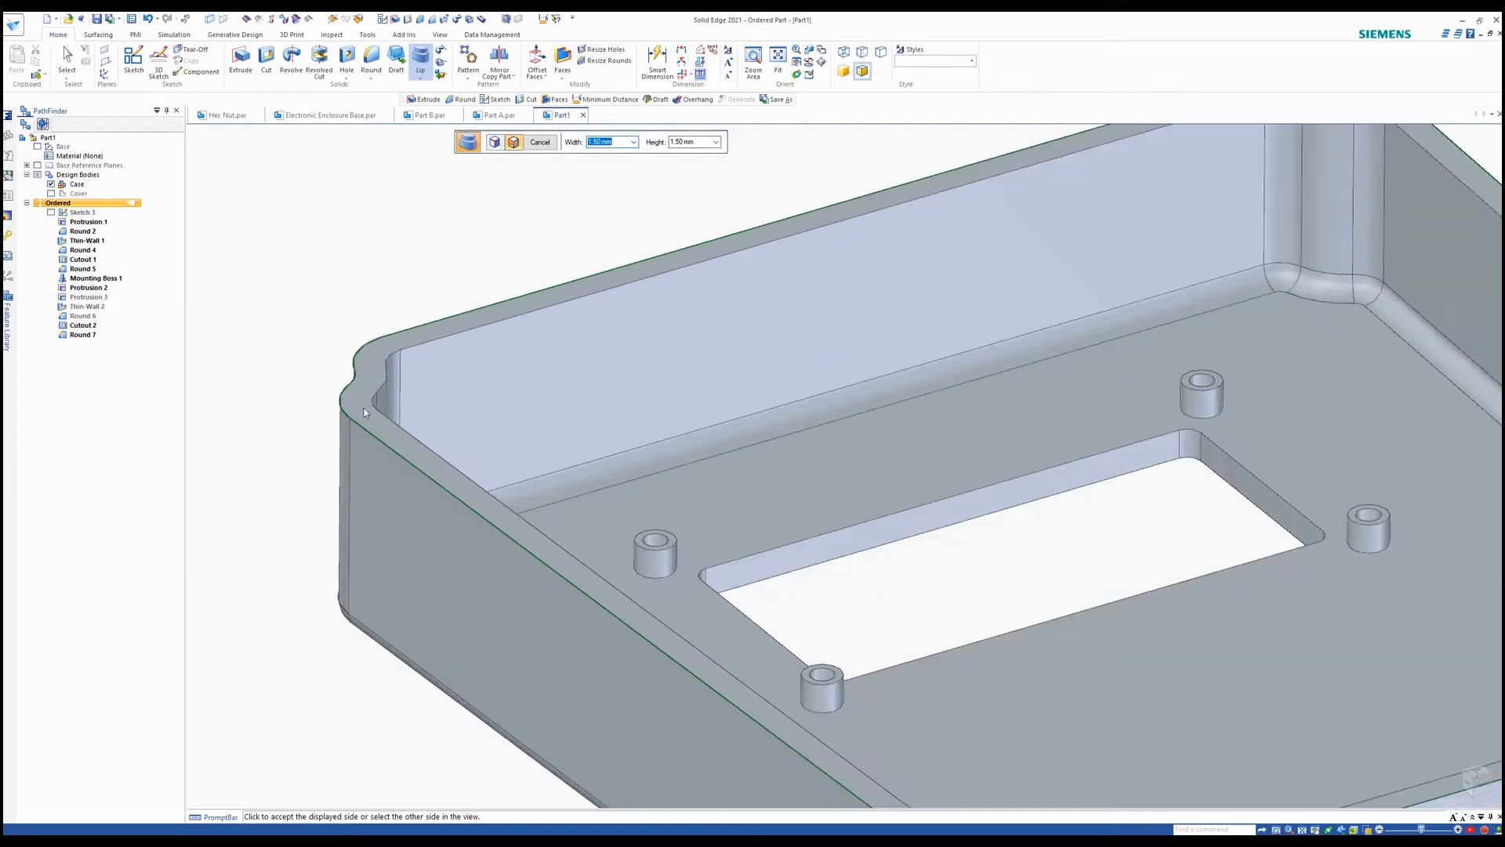
scroll(397, 403, "down", 3)
scroll(638, 600, "up", 6)
scroll(639, 597, "down", 3)
middle_click_drag(639, 597, 585, 508)
left_click(581, 479)
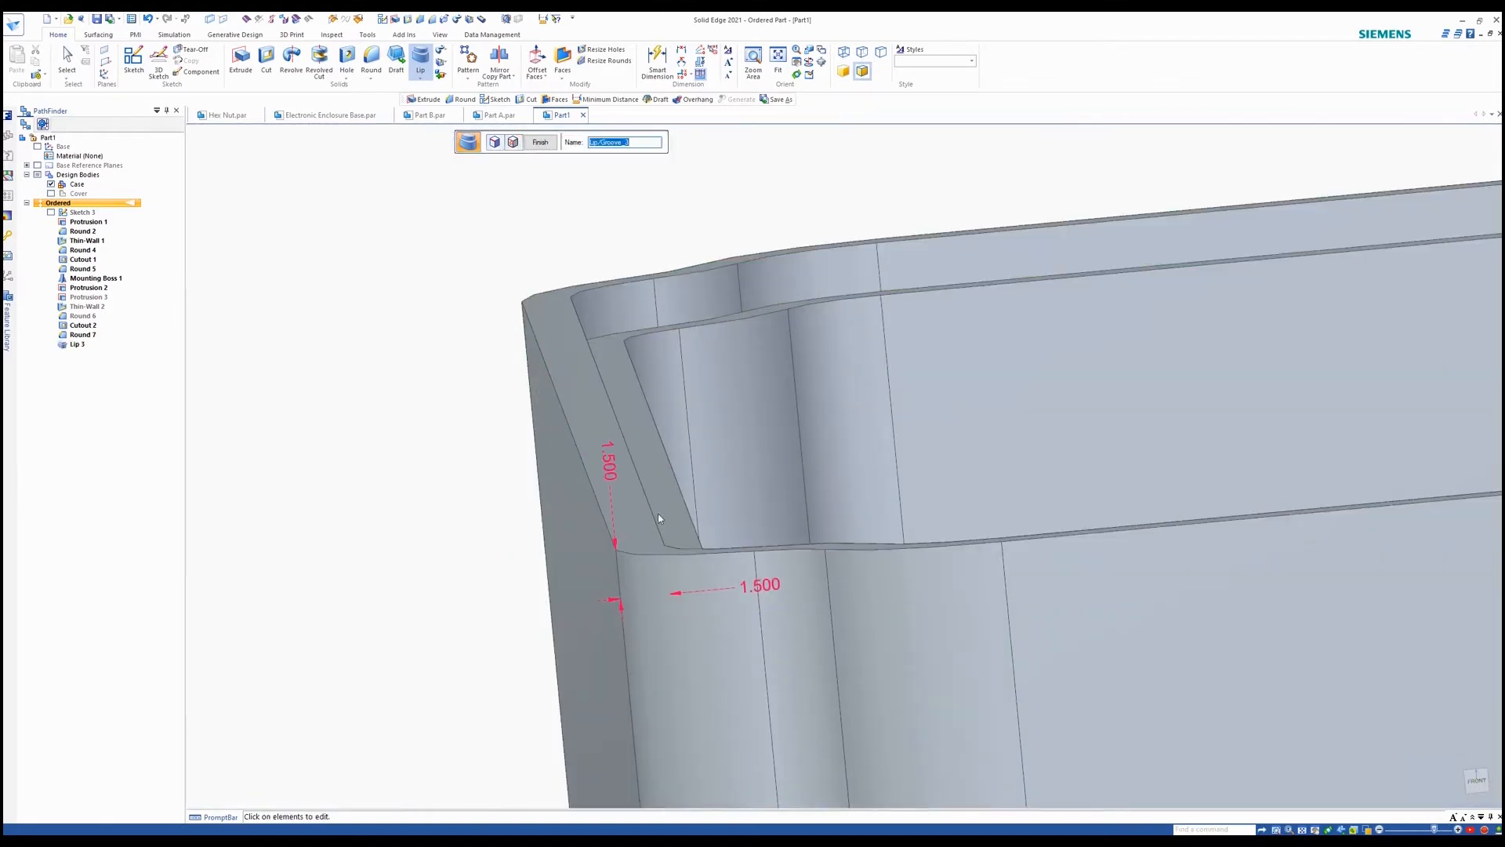
left_click(540, 142)
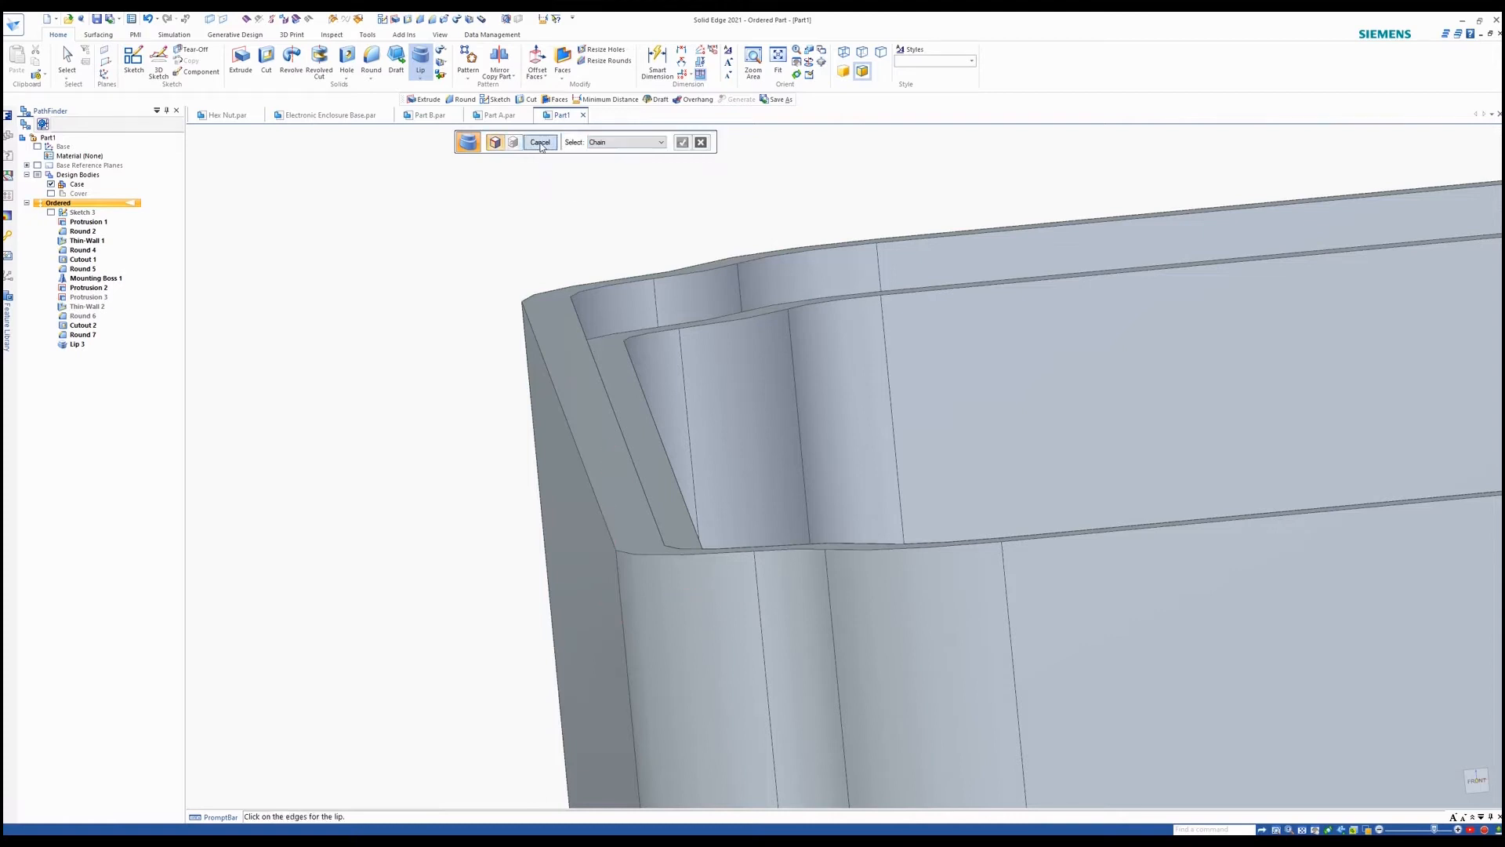
Show the Cover body and make it the active design body
scroll(435, 435, "down", 4)
middle_click_drag(435, 435, 482, 502)
scroll(468, 466, "down", 4)
scroll(479, 494, "down", 1)
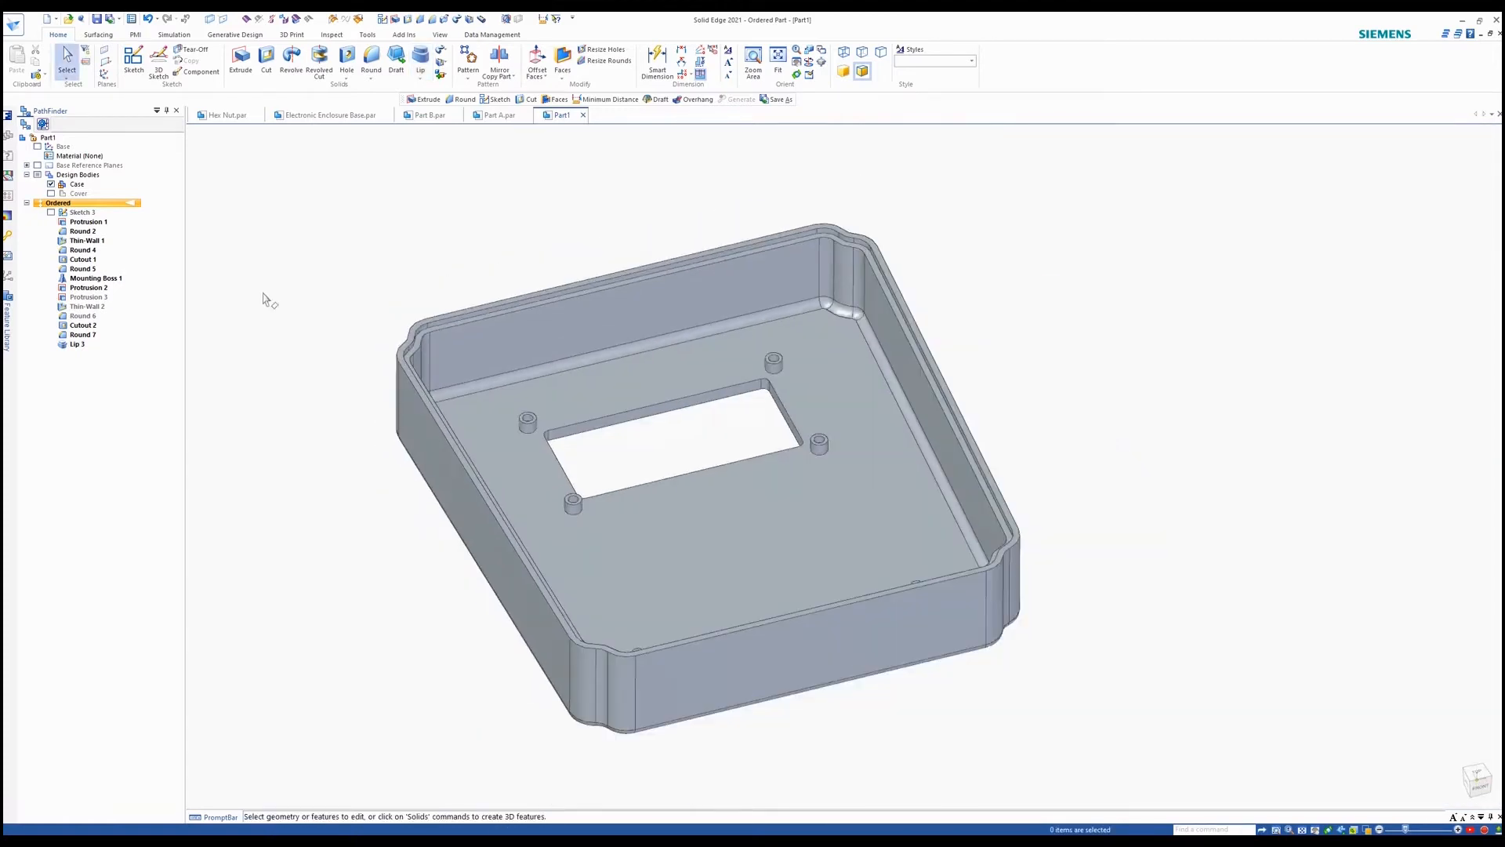
left_click(51, 193)
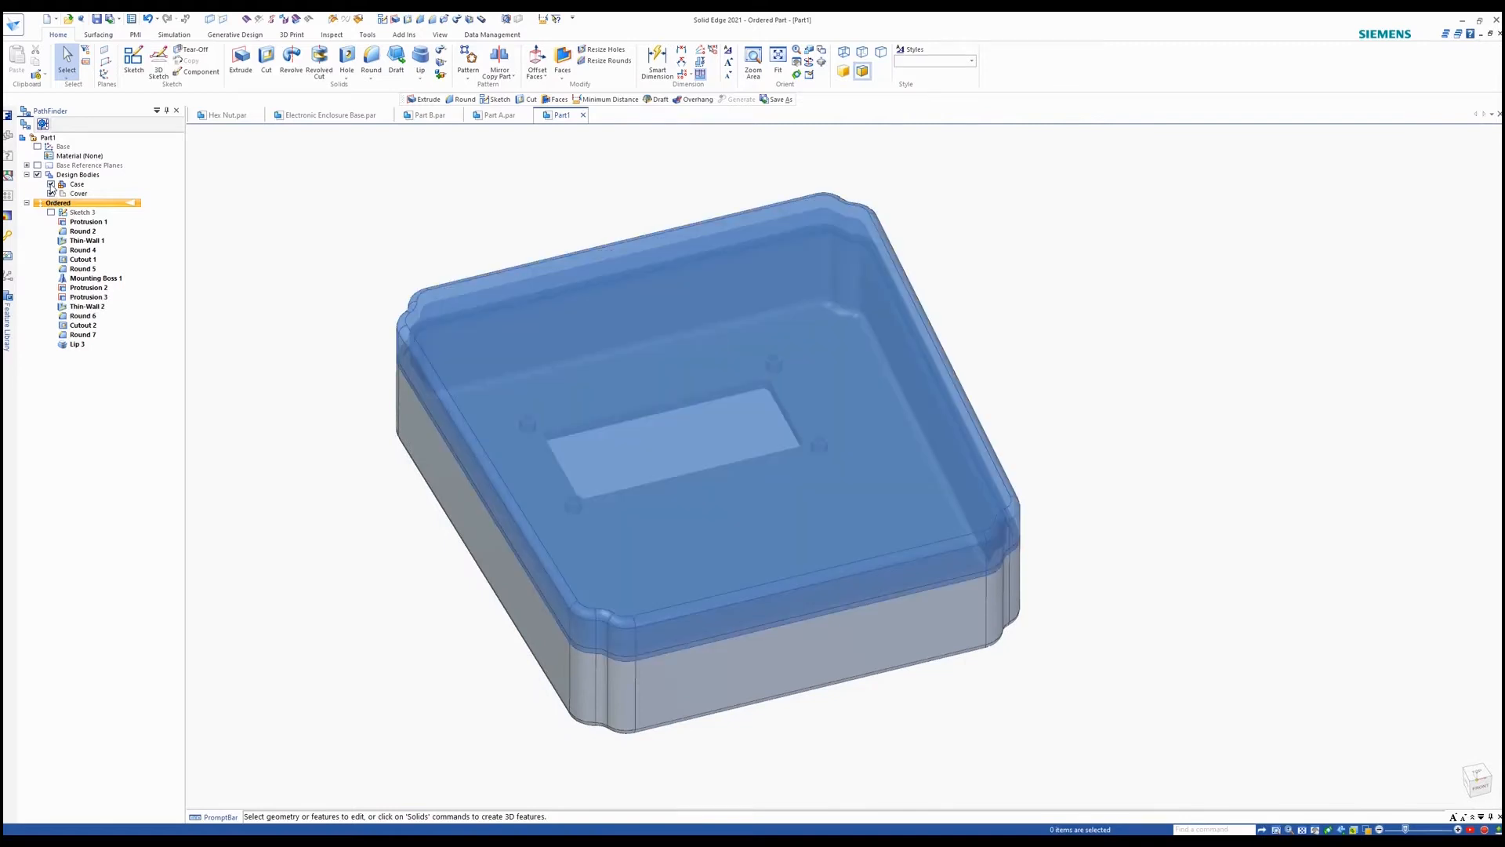
scroll(379, 366, "up", 3)
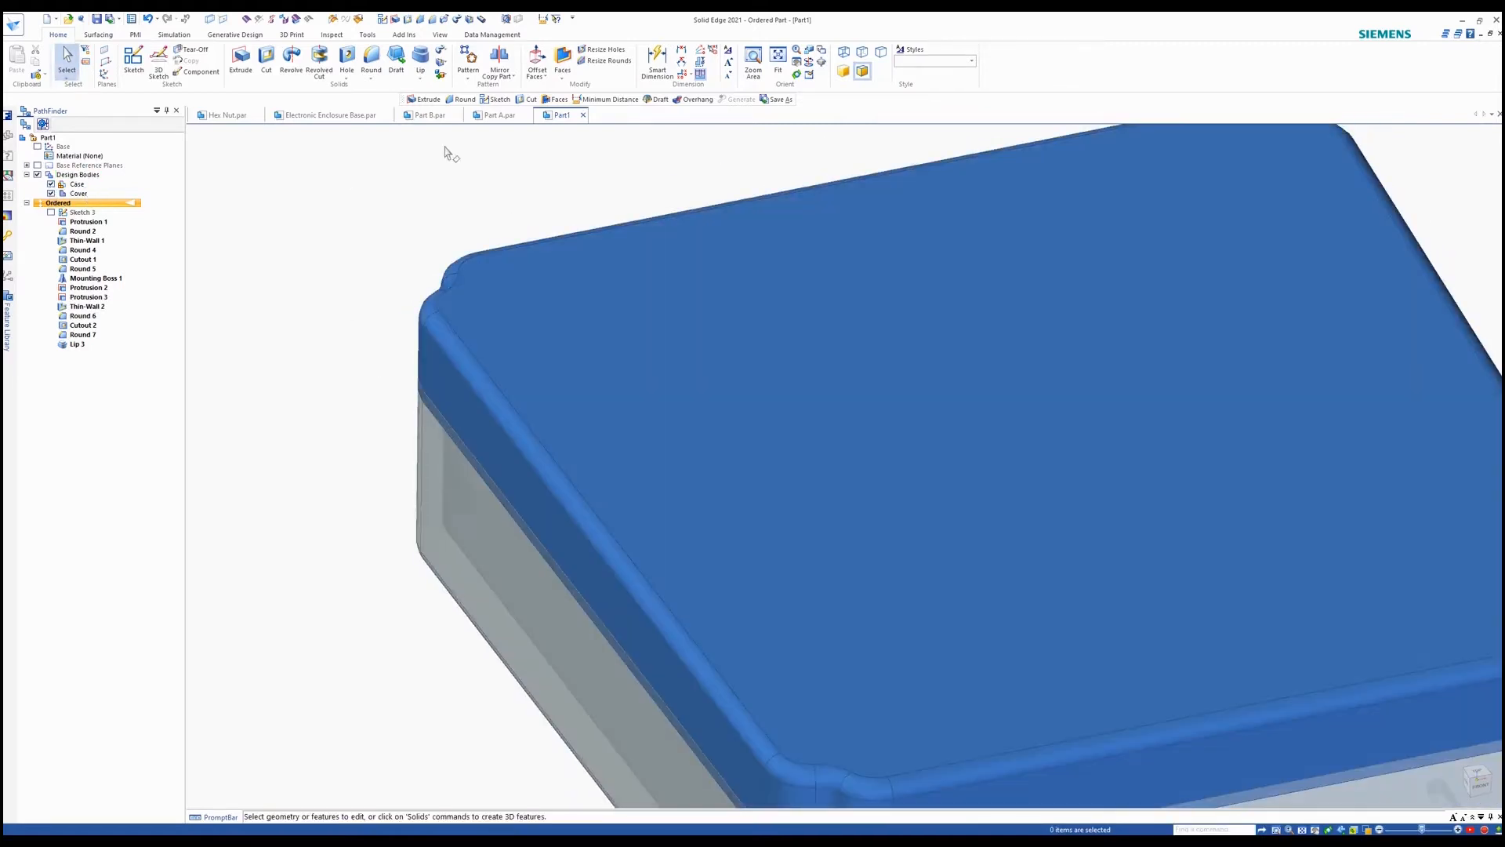
Cut a matching groove 1.5 mm wide and 1.5 mm high along the cover's outer bottom edge with the Lip command
scroll(416, 431, "down", 1)
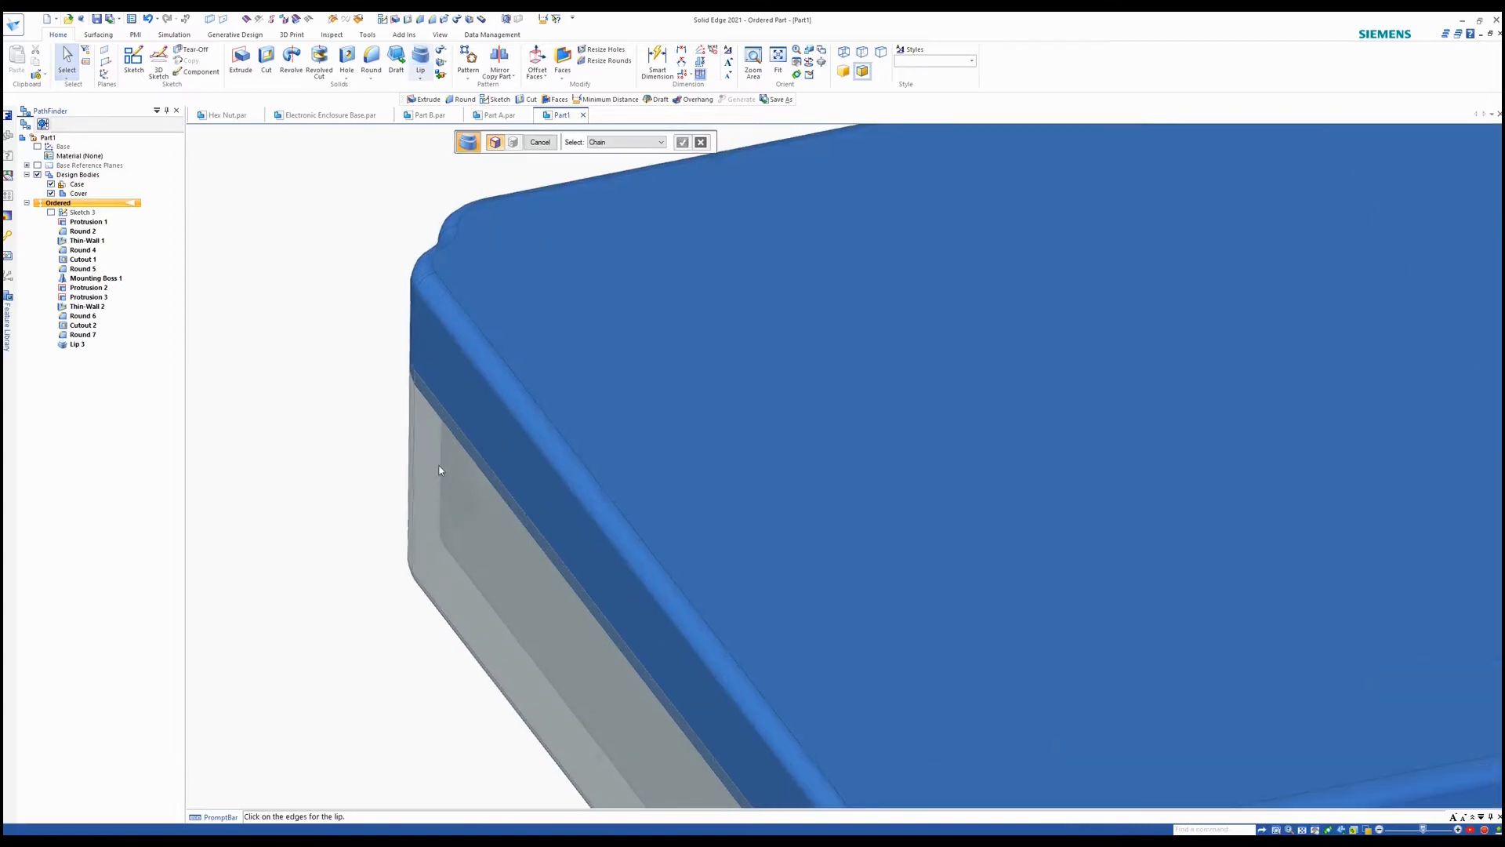
scroll(380, 476, "down", 2)
middle_click_drag(380, 476, 384, 436)
scroll(438, 437, "up", 2)
right_click(435, 417)
scroll(553, 433, "down", 2)
middle_click_drag(553, 433, 676, 393)
scroll(727, 579, "up", 4)
left_click(721, 572)
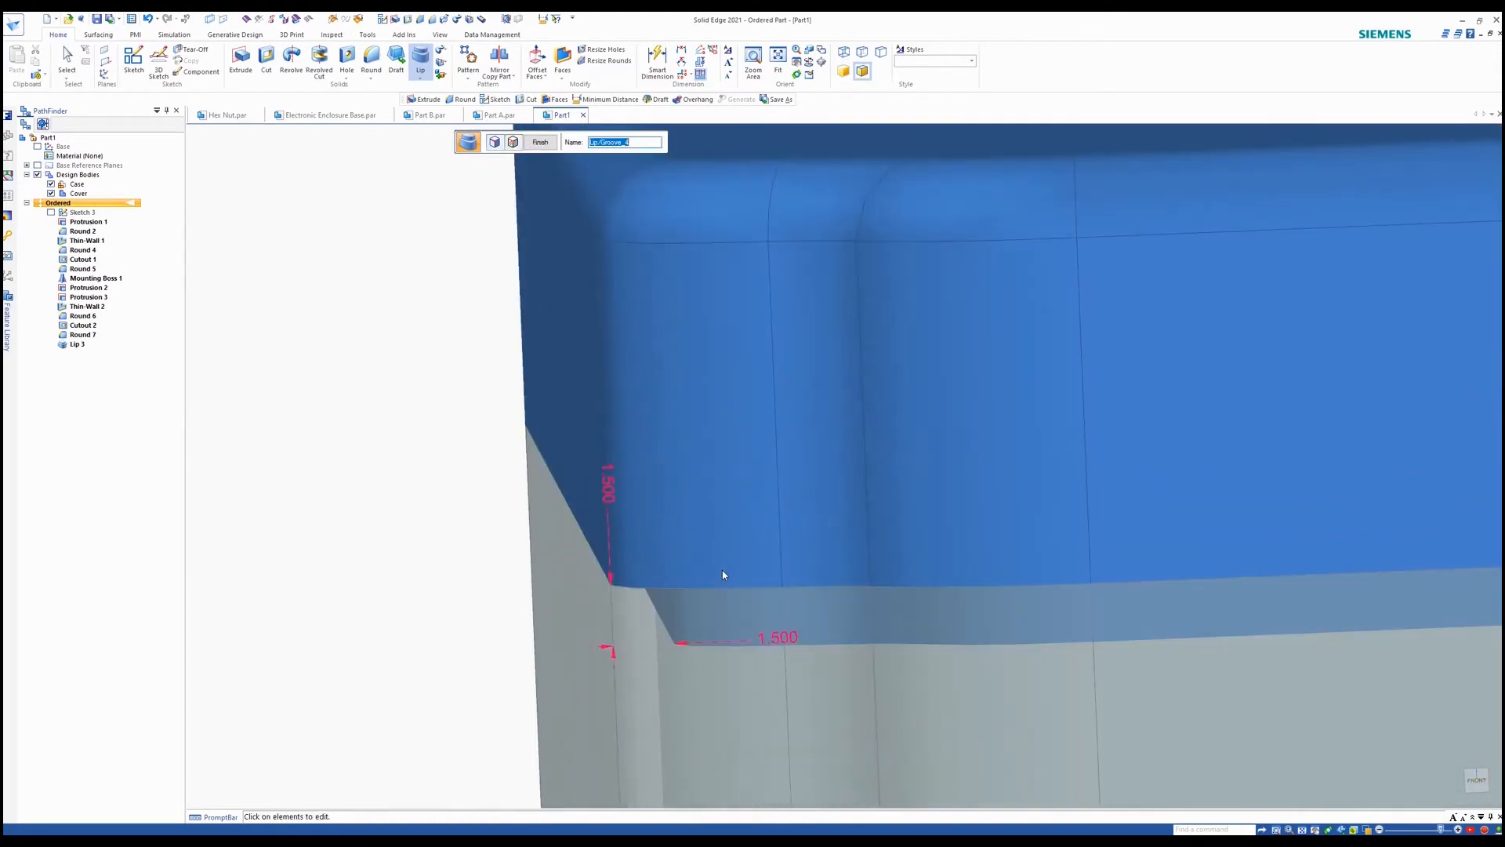
left_click(544, 147)
Examine the mating lip and groove by hiding Cover and Case one at a time, and show both bodies again
middle_click_drag(470, 376, 599, 549)
scroll(599, 549, "down", 4)
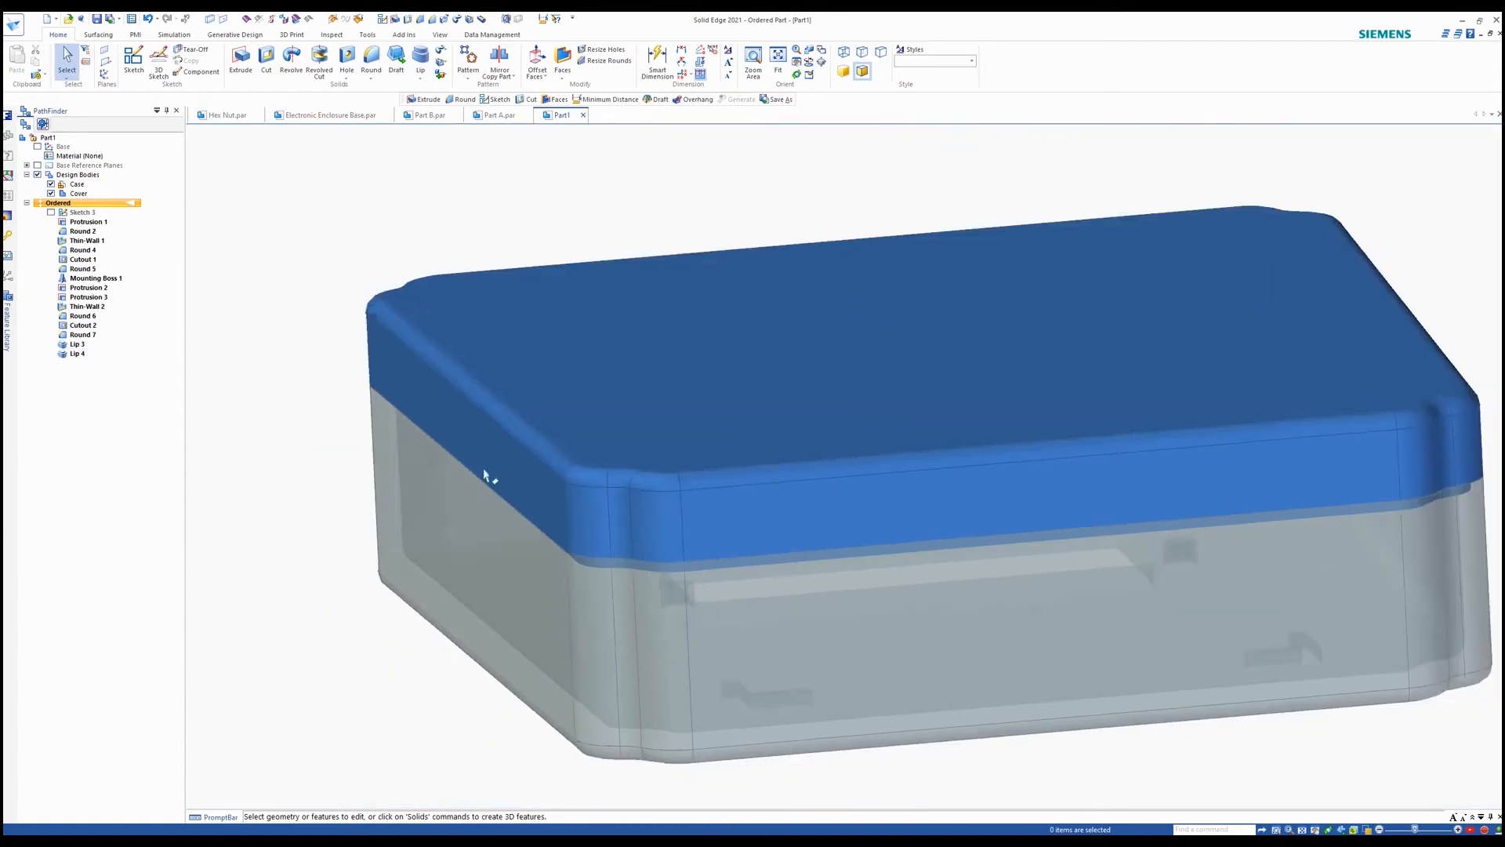
left_click(51, 193)
mouse_move(322, 327)
middle_mouse_down()
mouse_move(323, 340)
mouse_move(324, 310)
middle_mouse_up()
left_click(51, 193)
left_click(51, 185)
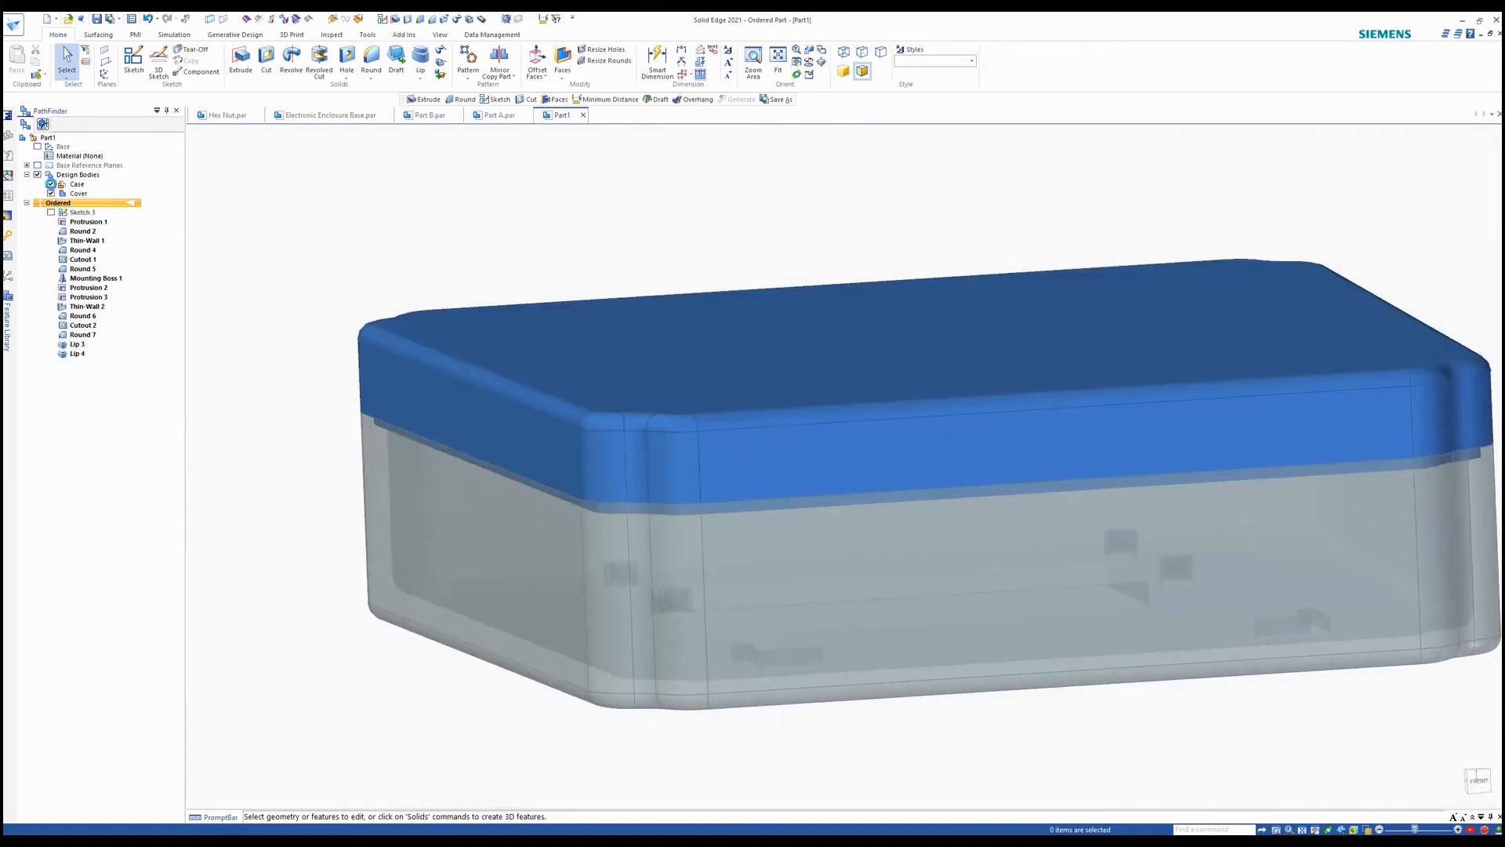
middle_click_drag(322, 302, 165, 249)
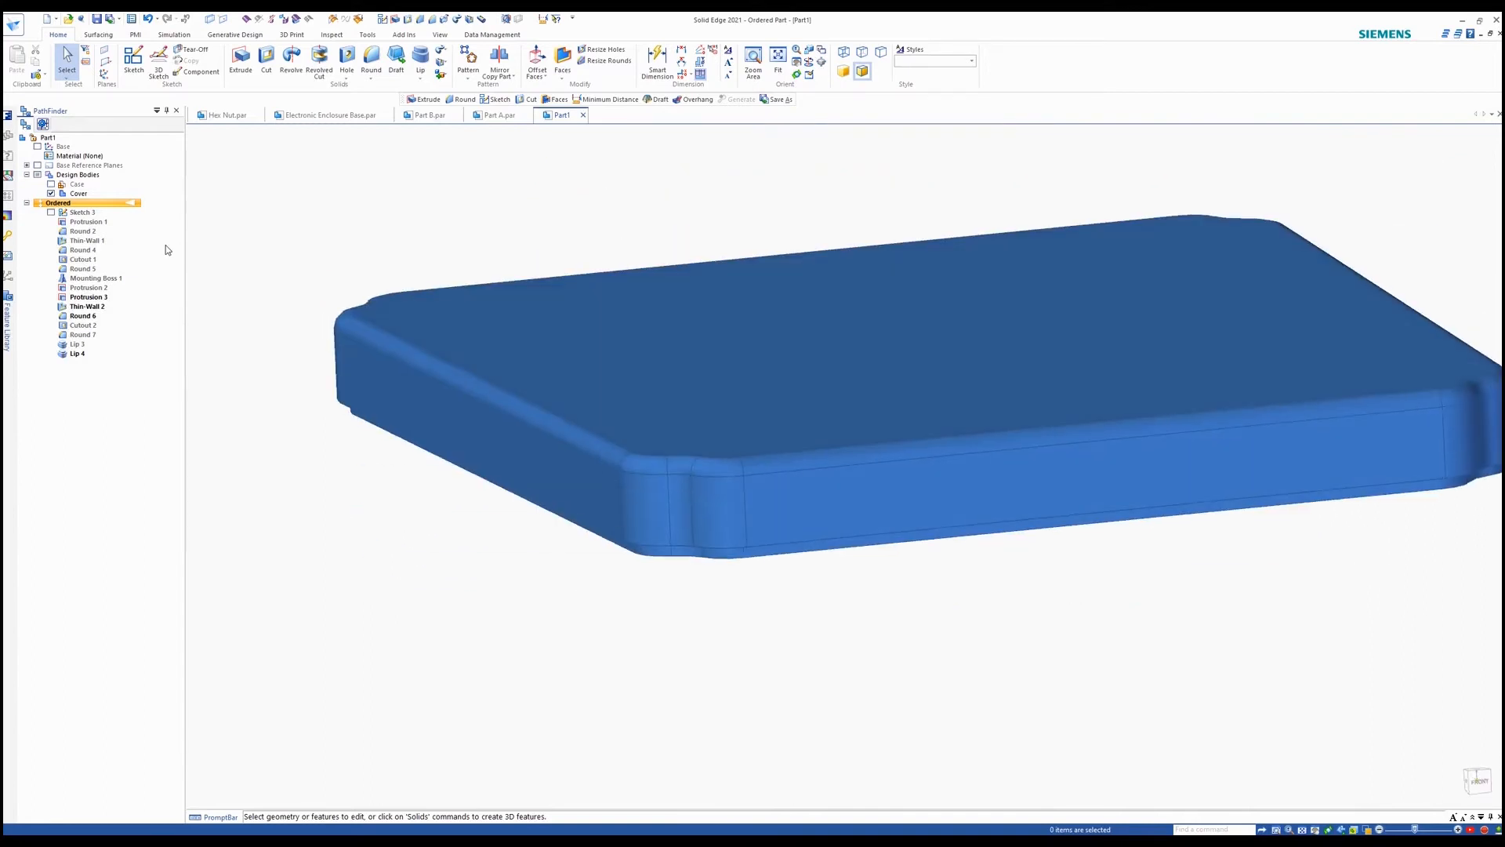
left_click(52, 184)
scroll(413, 533, "down", 3)
middle_click_drag(418, 538, 436, 602)
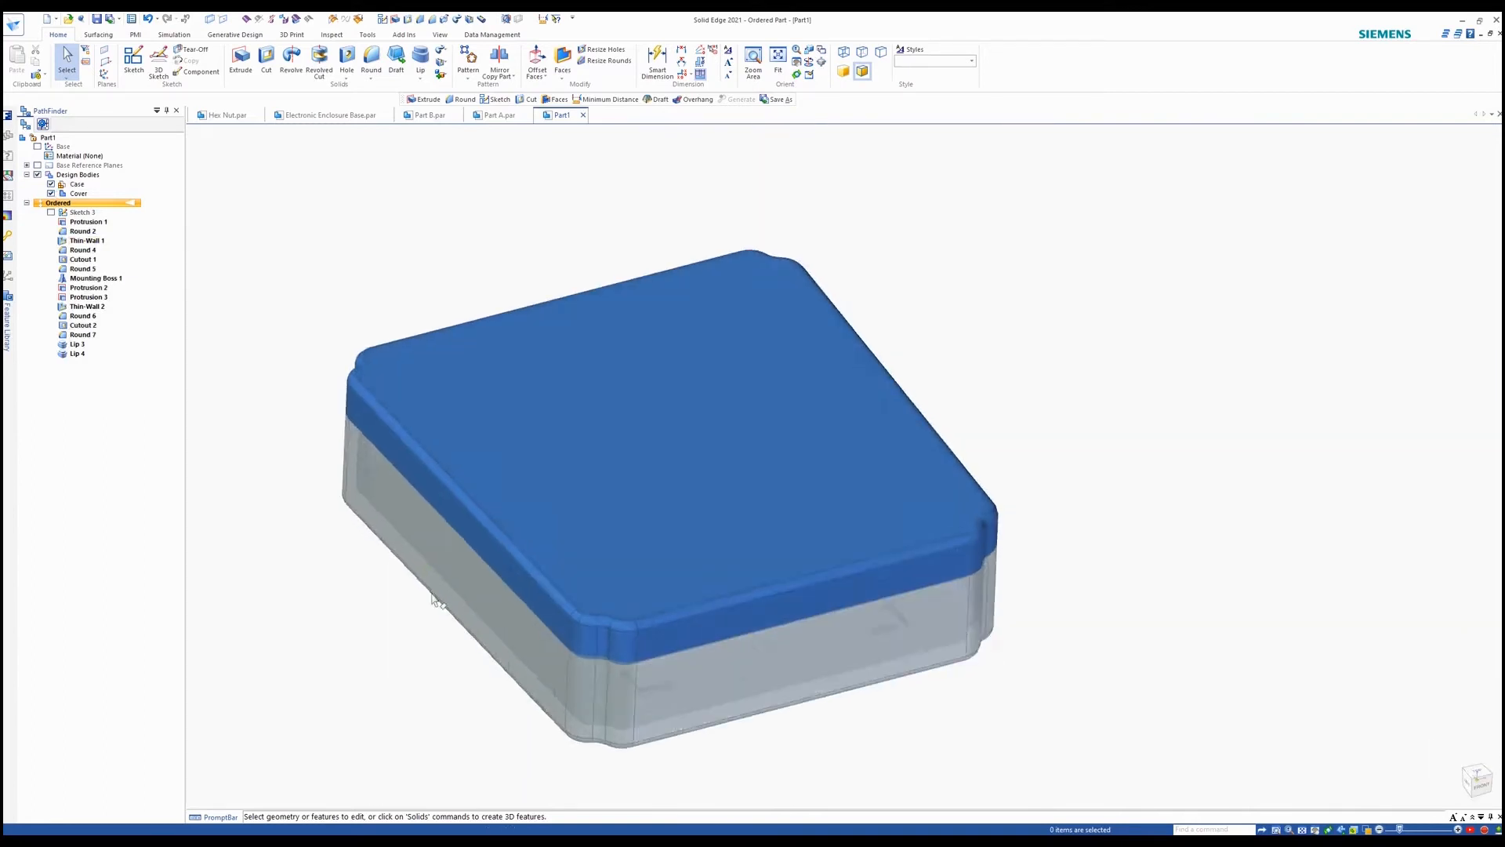
scroll(432, 603, "down", 3)
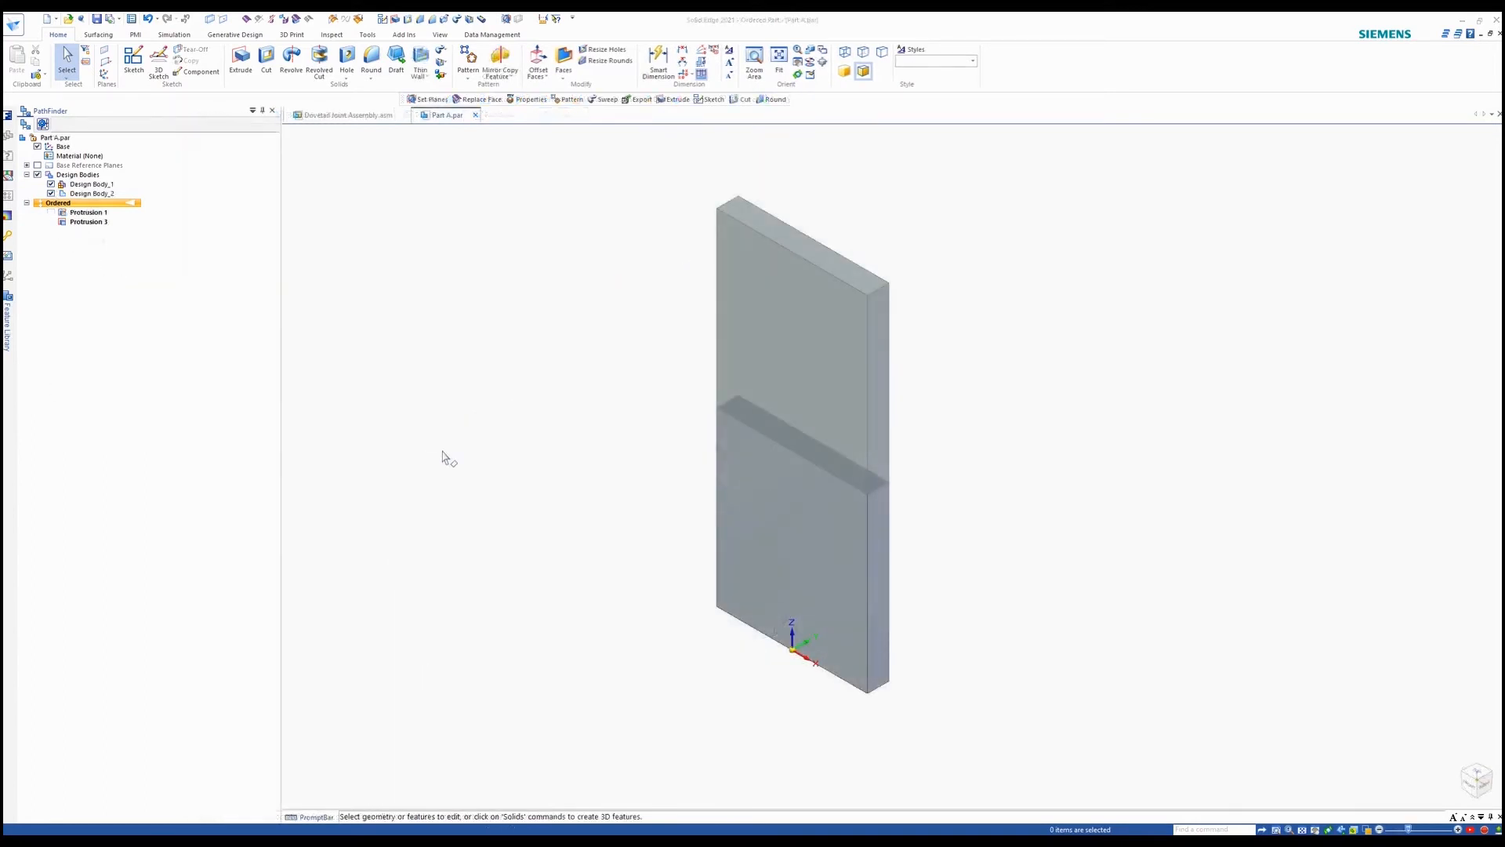
Hide Design Body_2 and sketch a dovetail profile about 13 mm high and 21 mm wide at its top on the remaining plate's upper edge
middle_click_drag(625, 501, 684, 458)
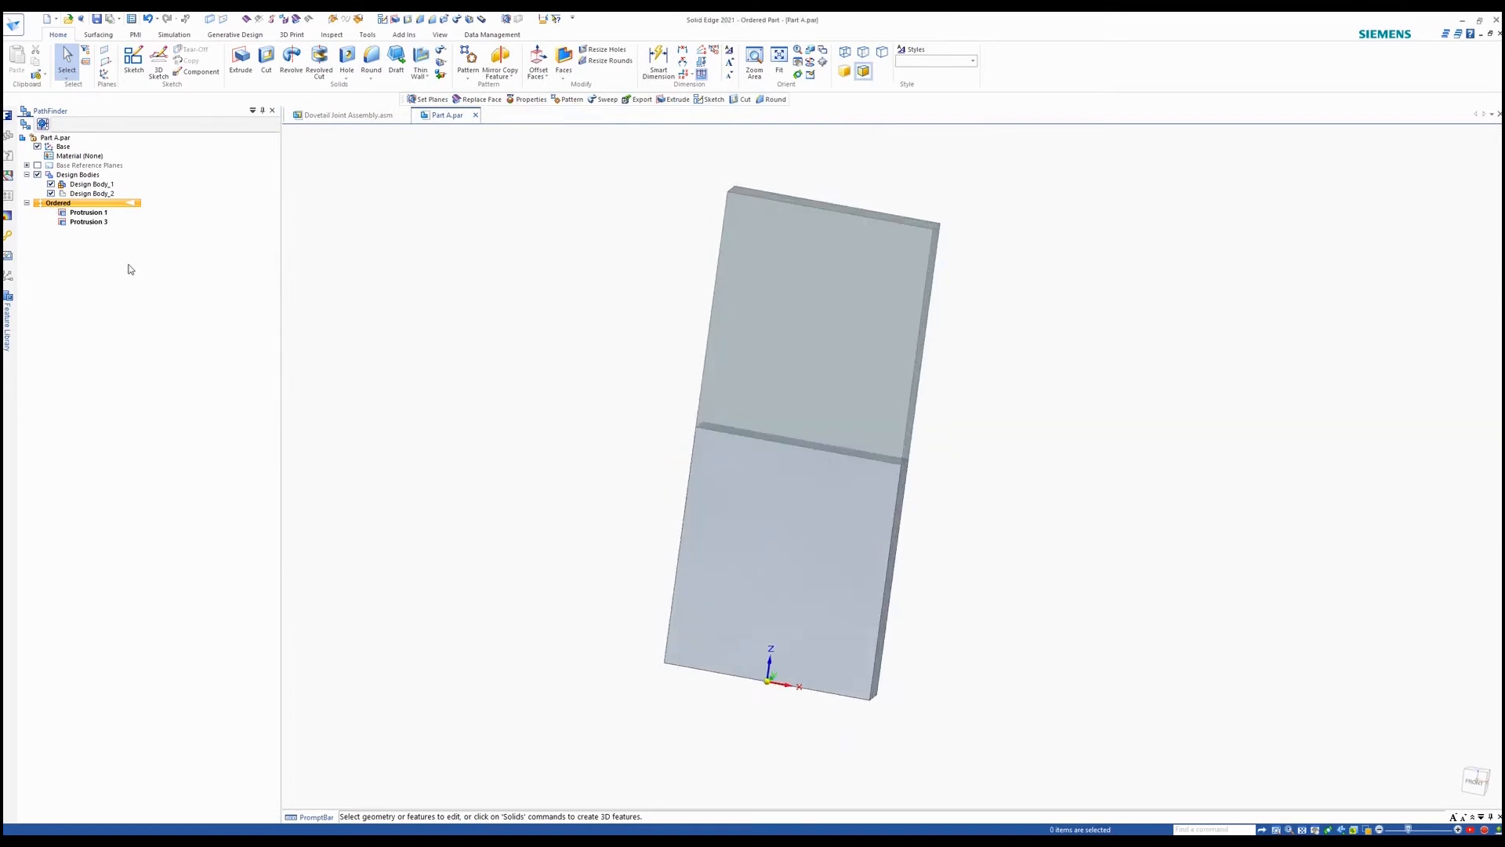
left_click(50, 195)
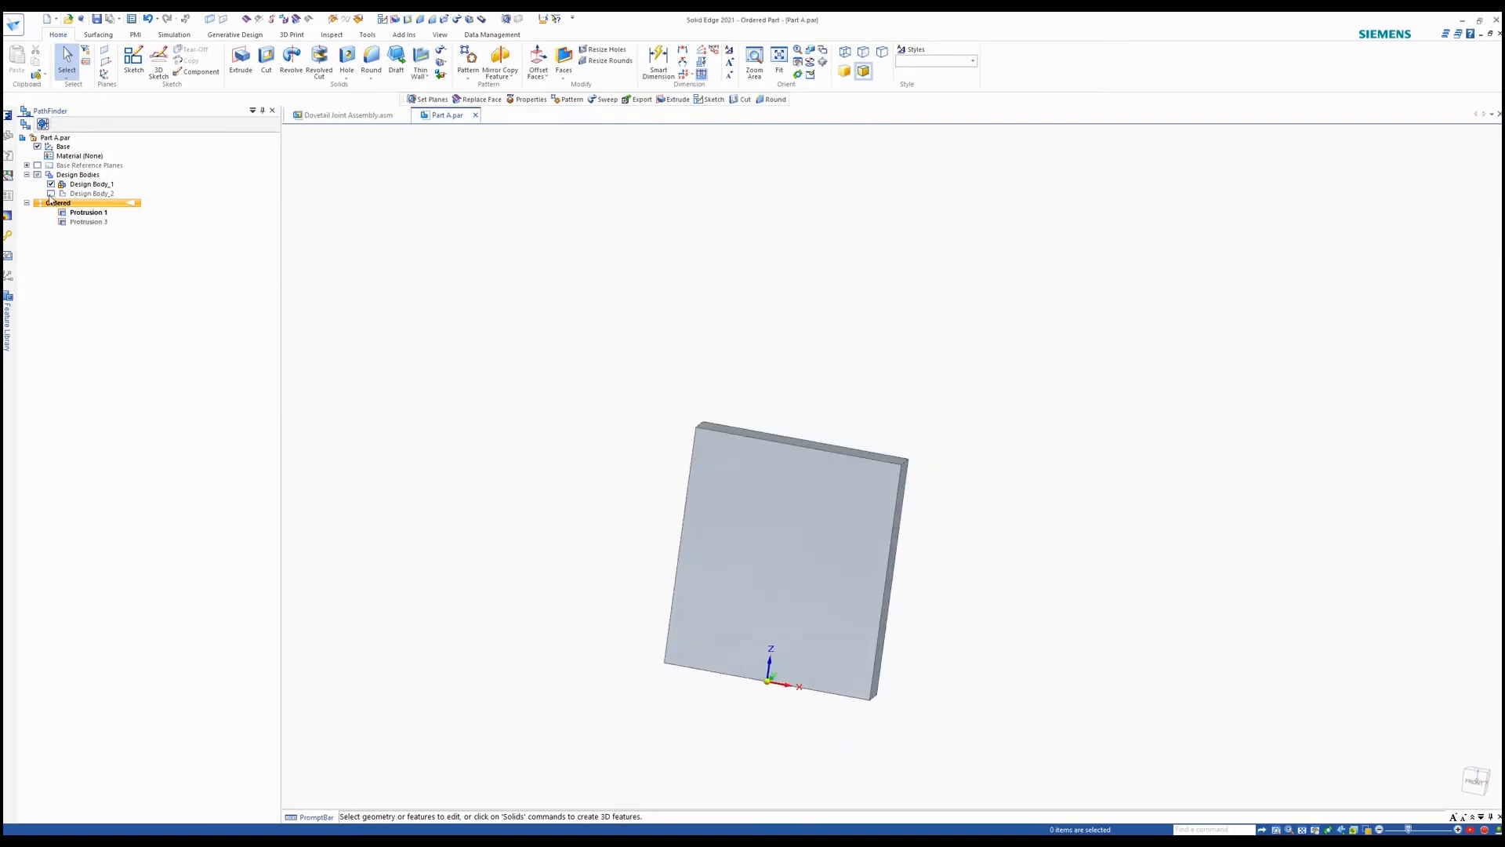
left_click(241, 59)
left_click(782, 477)
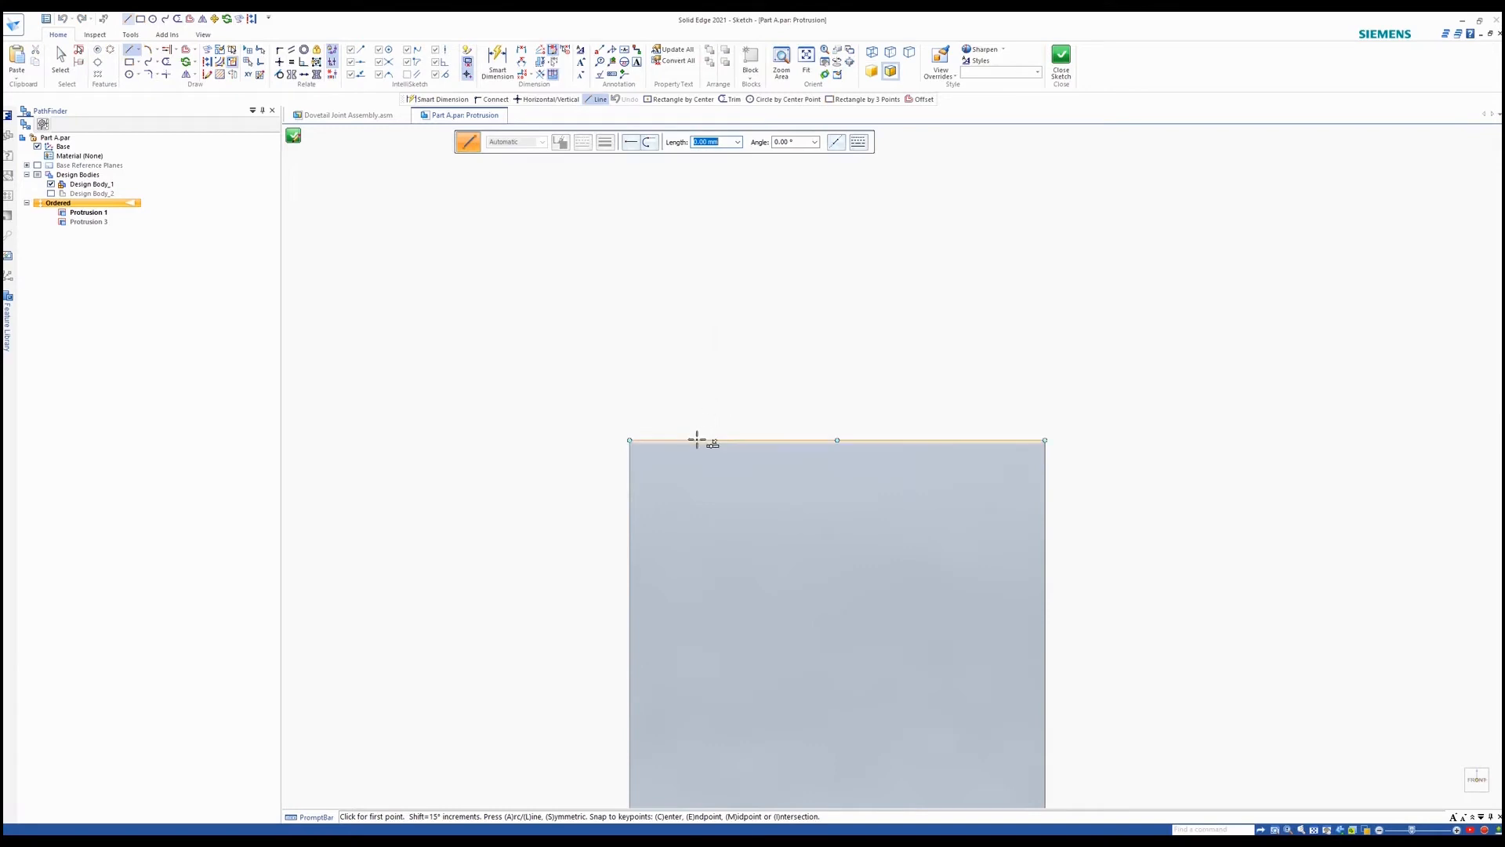
left_click(696, 440)
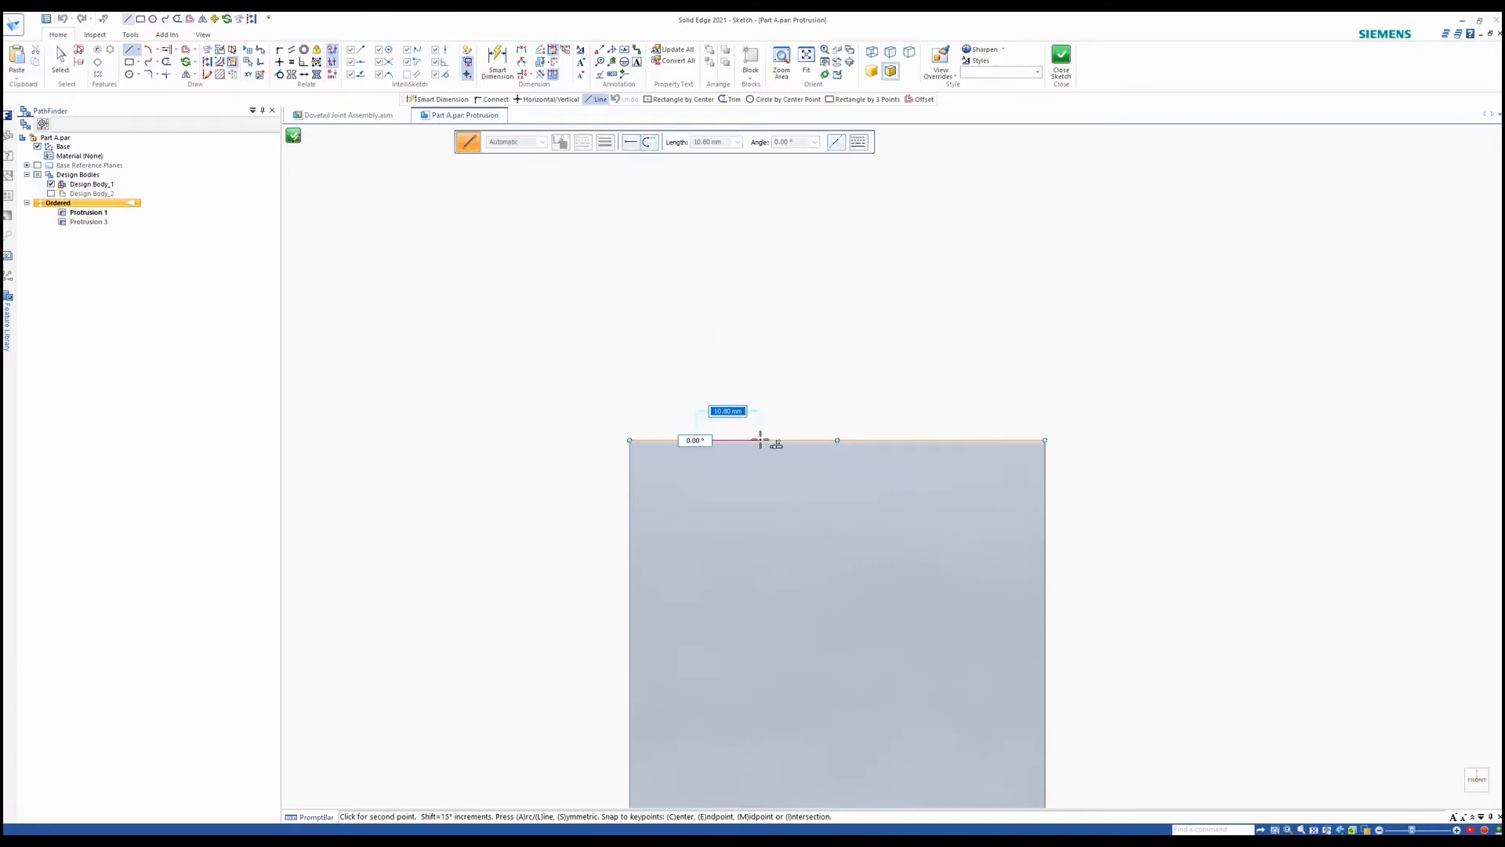
left_click(761, 441)
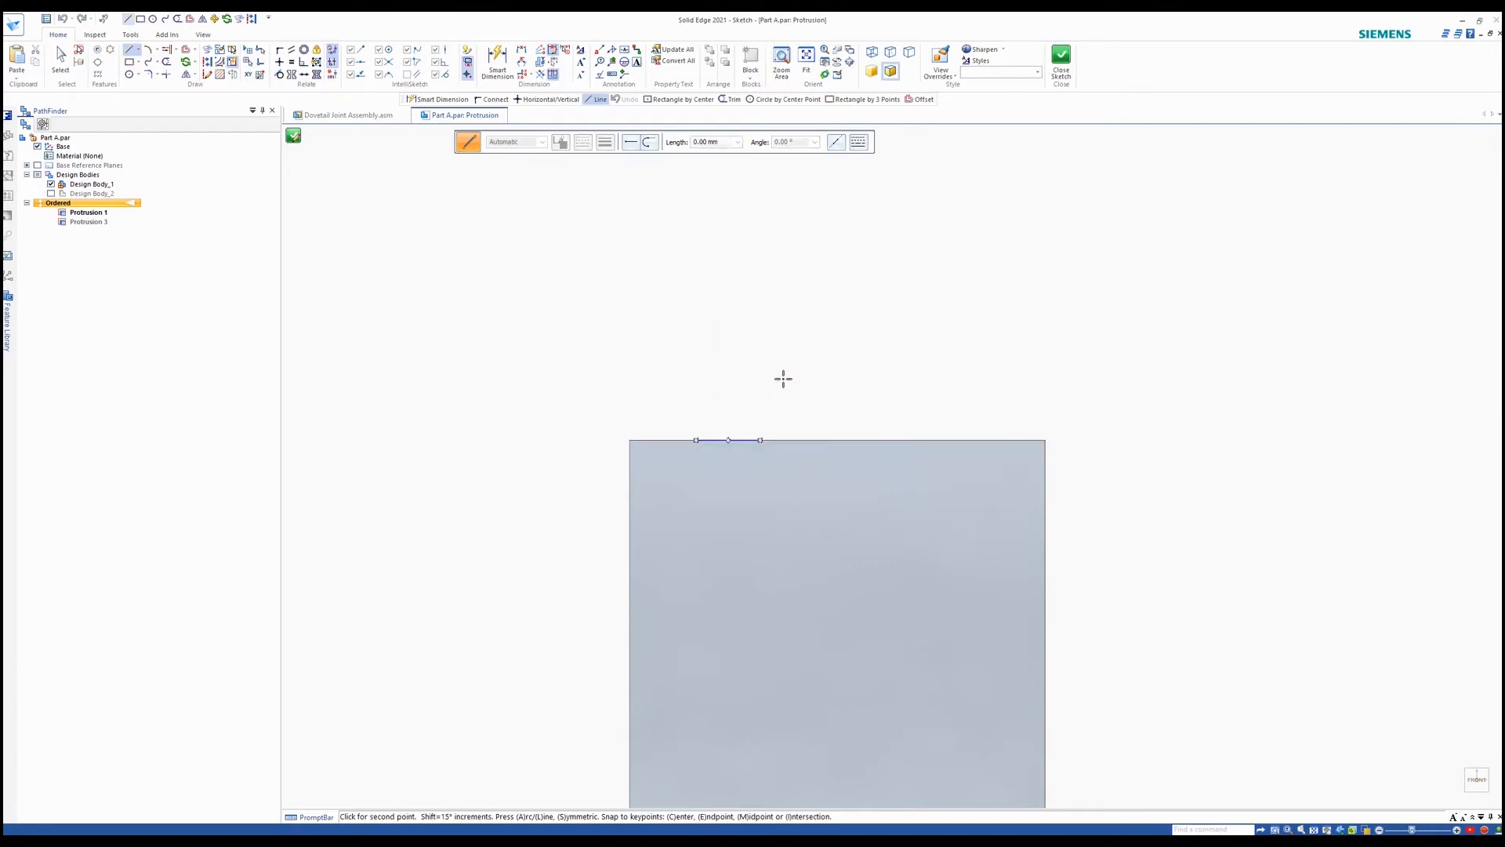
left_click(793, 363)
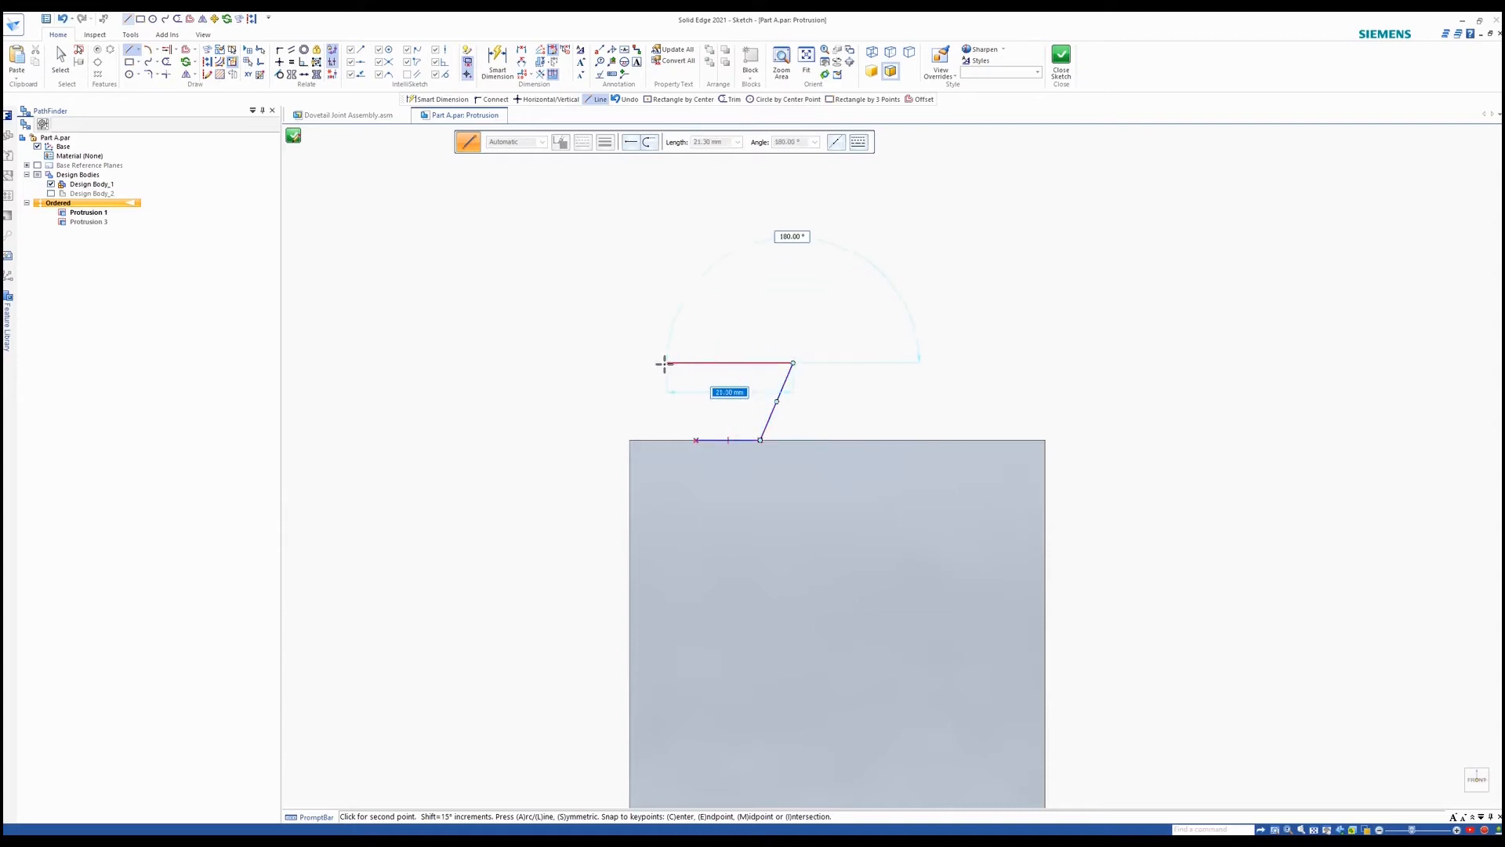
left_click(664, 362)
left_click(697, 439)
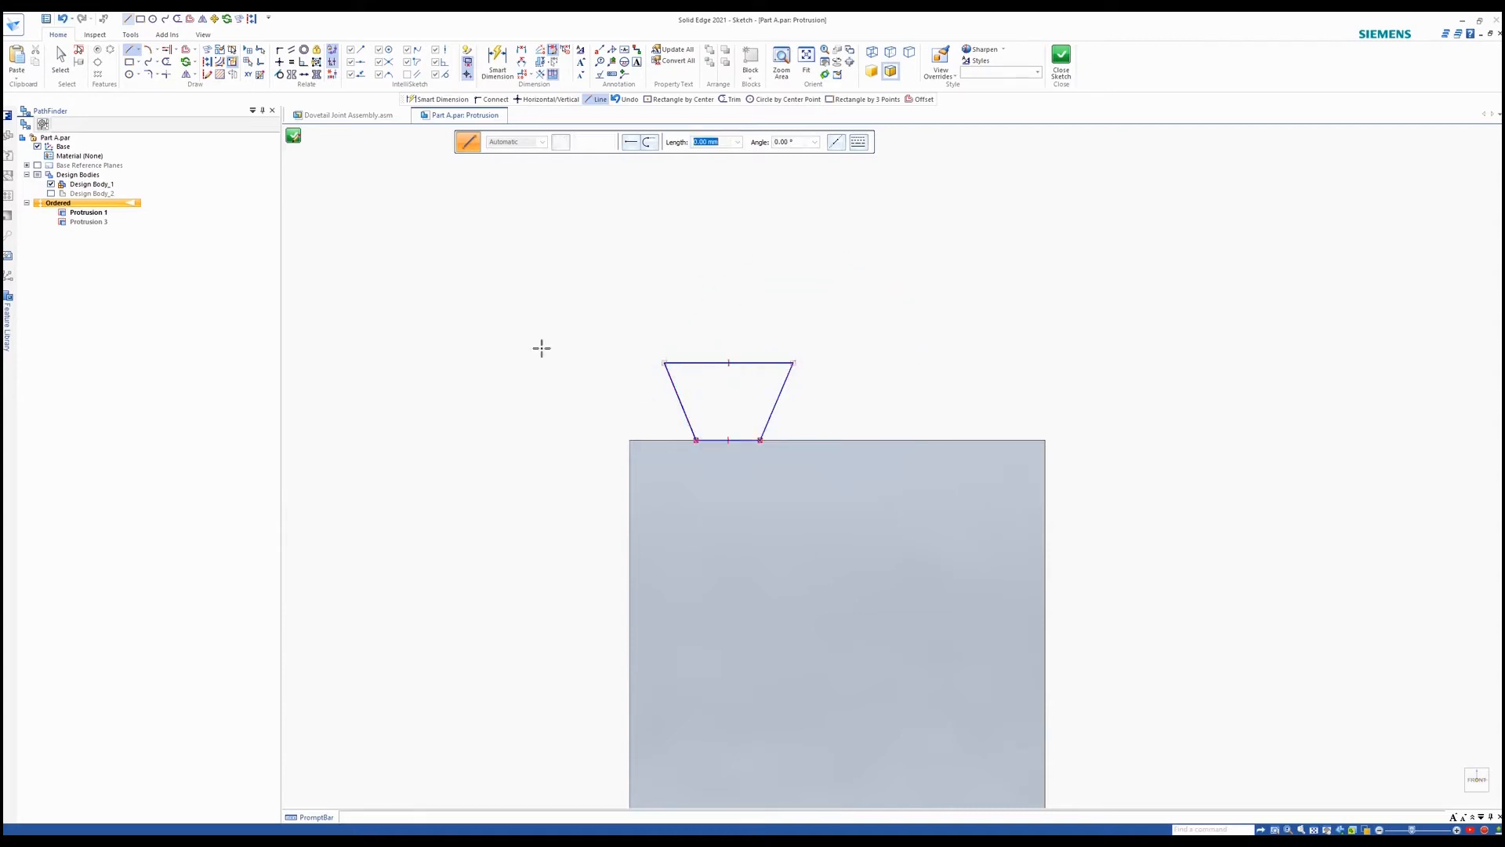
Align the midpoints of the dovetail profile's upper and lower lines vertically
left_click(280, 63)
left_click(725, 362)
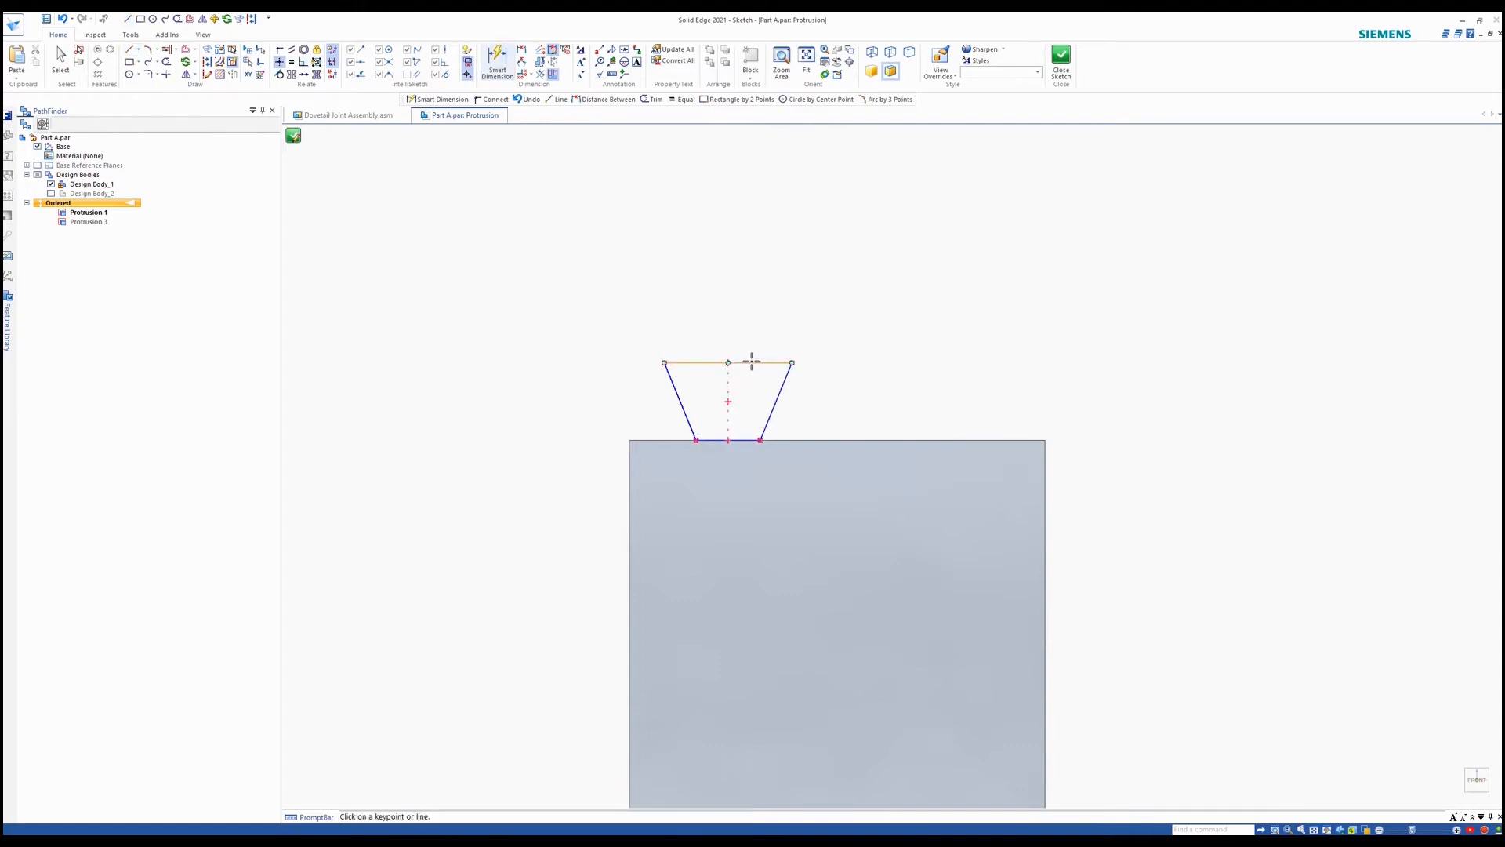
left_click(751, 433)
left_click(838, 454)
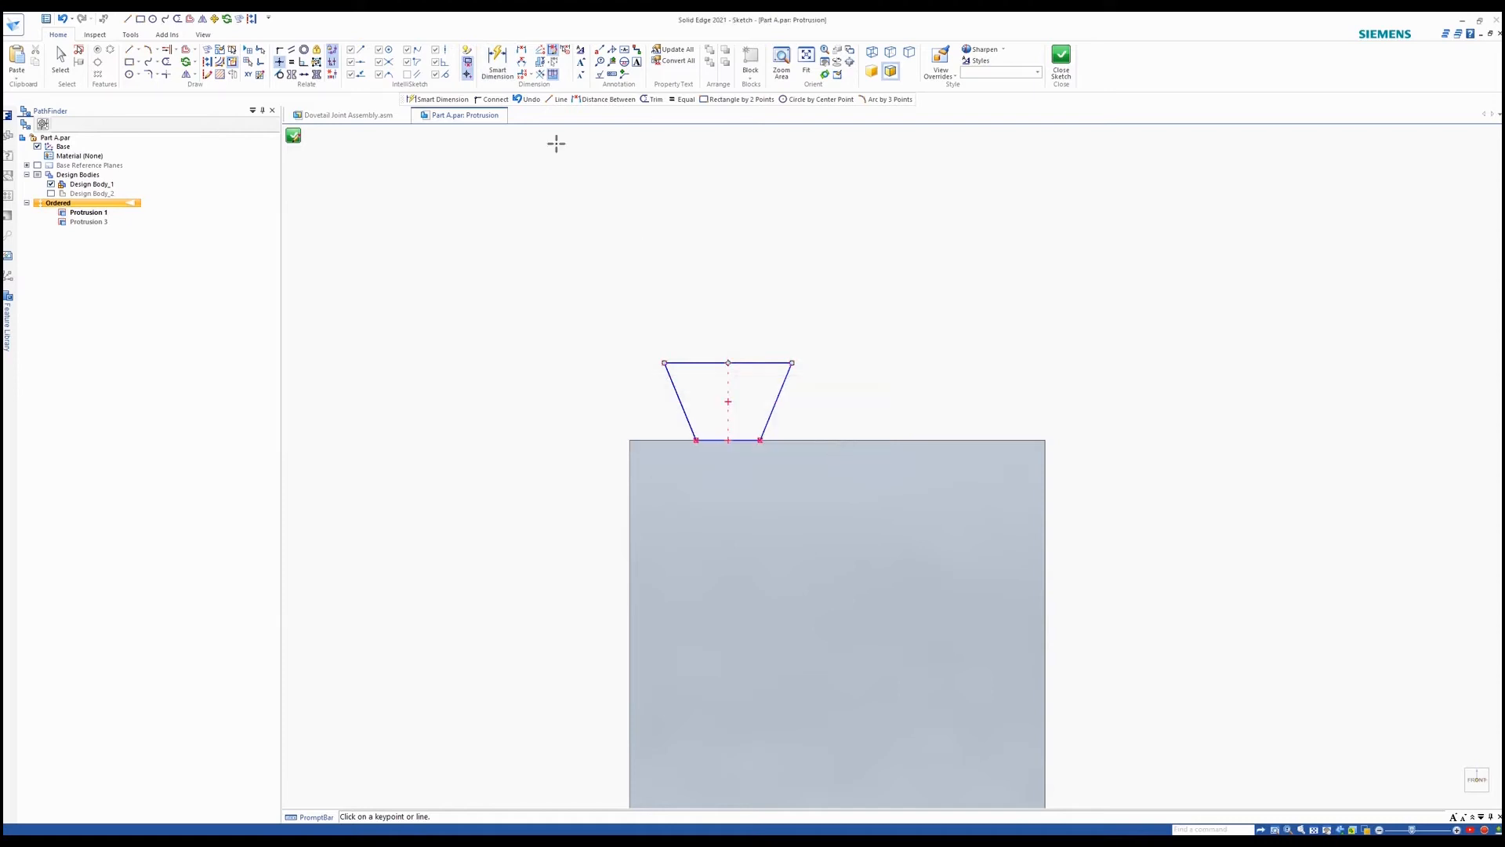
Dimension the height of the dovetail profile to 10 mm
left_click(497, 60)
left_click(759, 362)
left_click(745, 440)
left_click(826, 402)
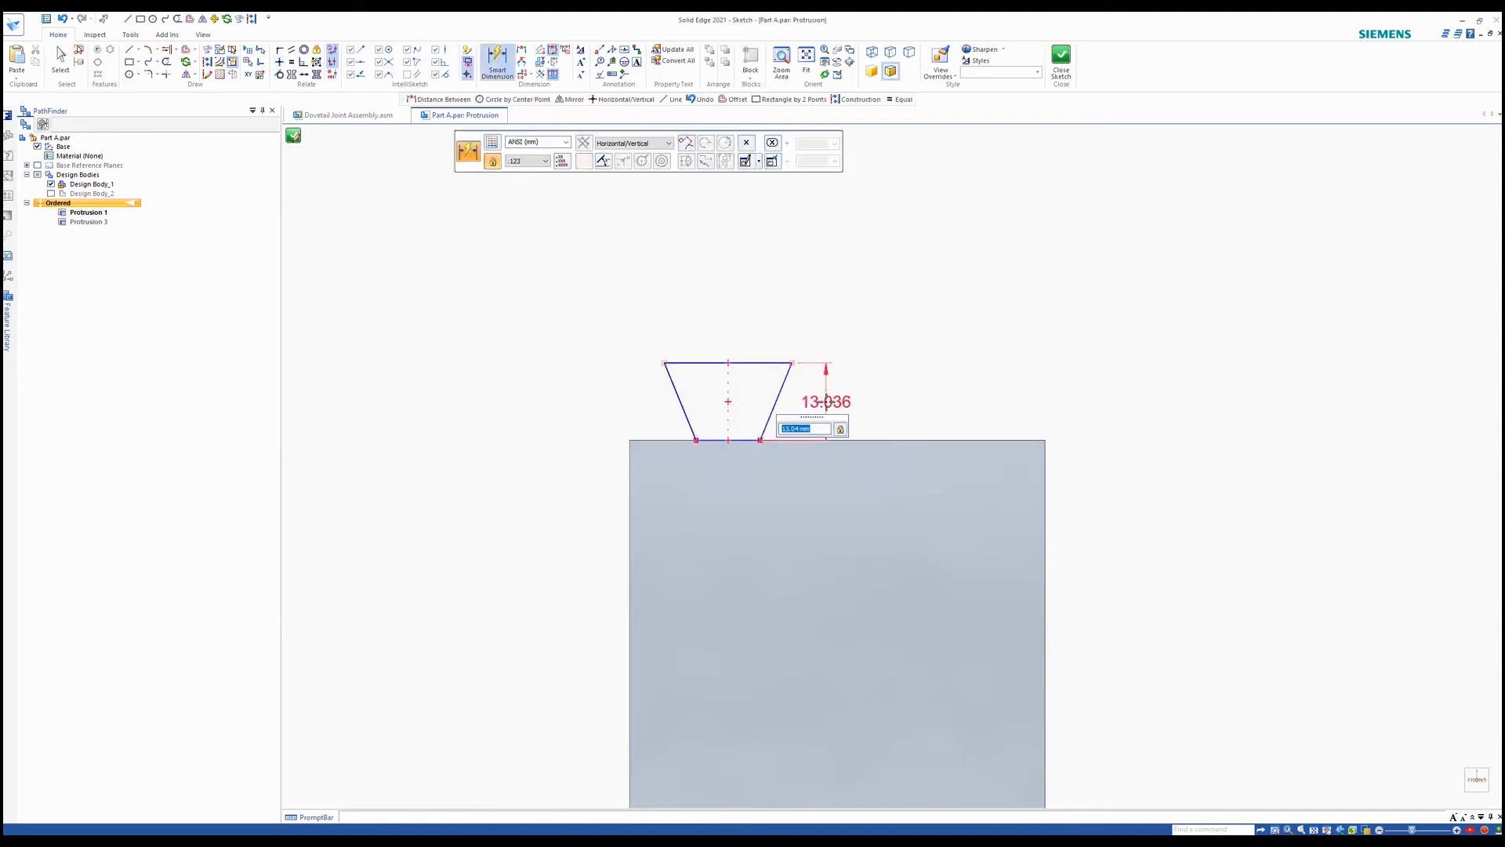
key("Return")
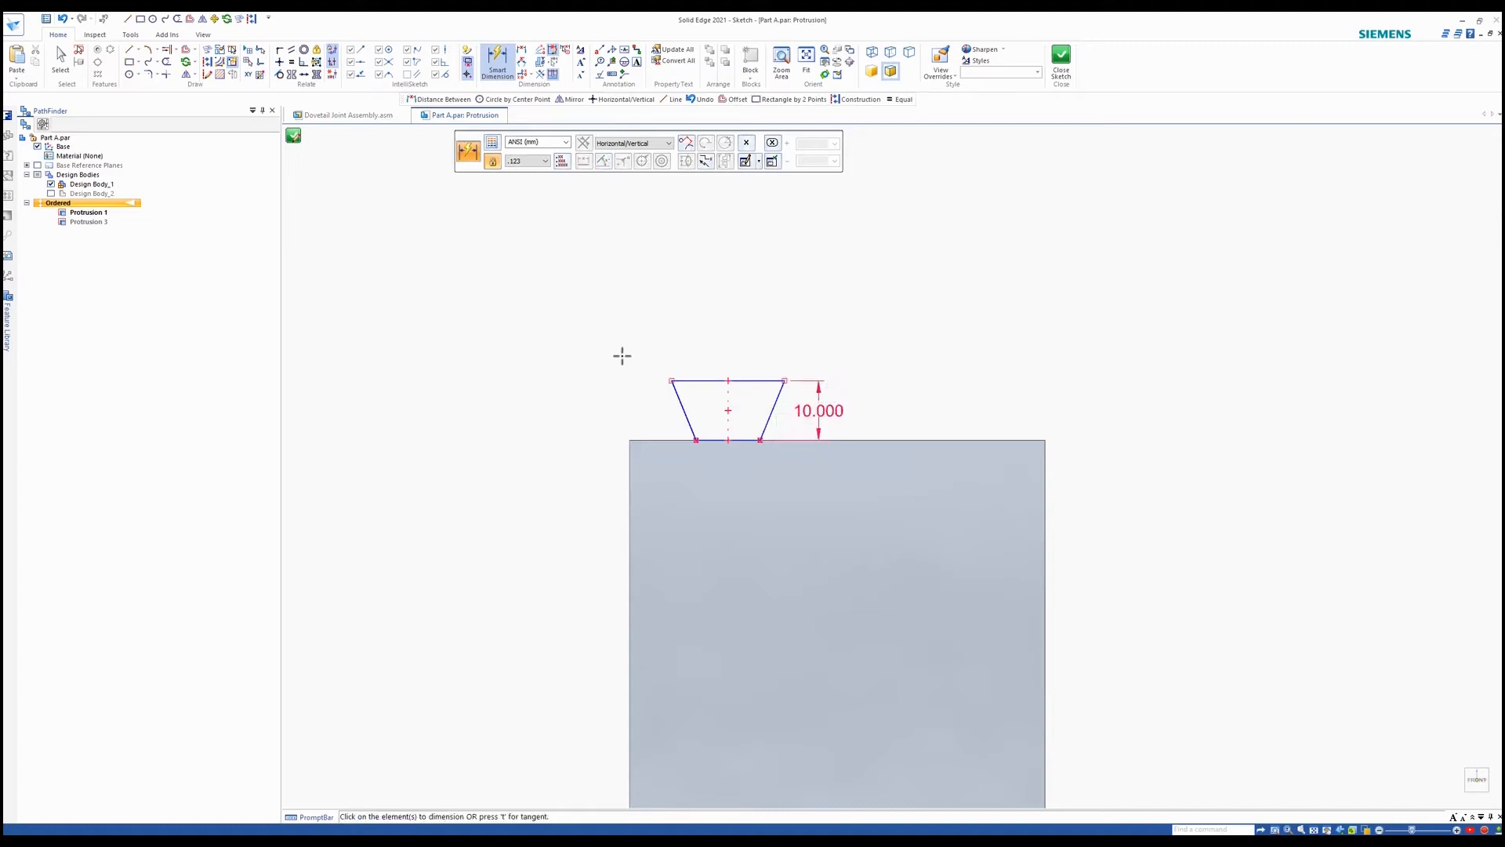
Dimension the dovetail's base width to 10 mm and its upper width to 20 mm
left_click(522, 50)
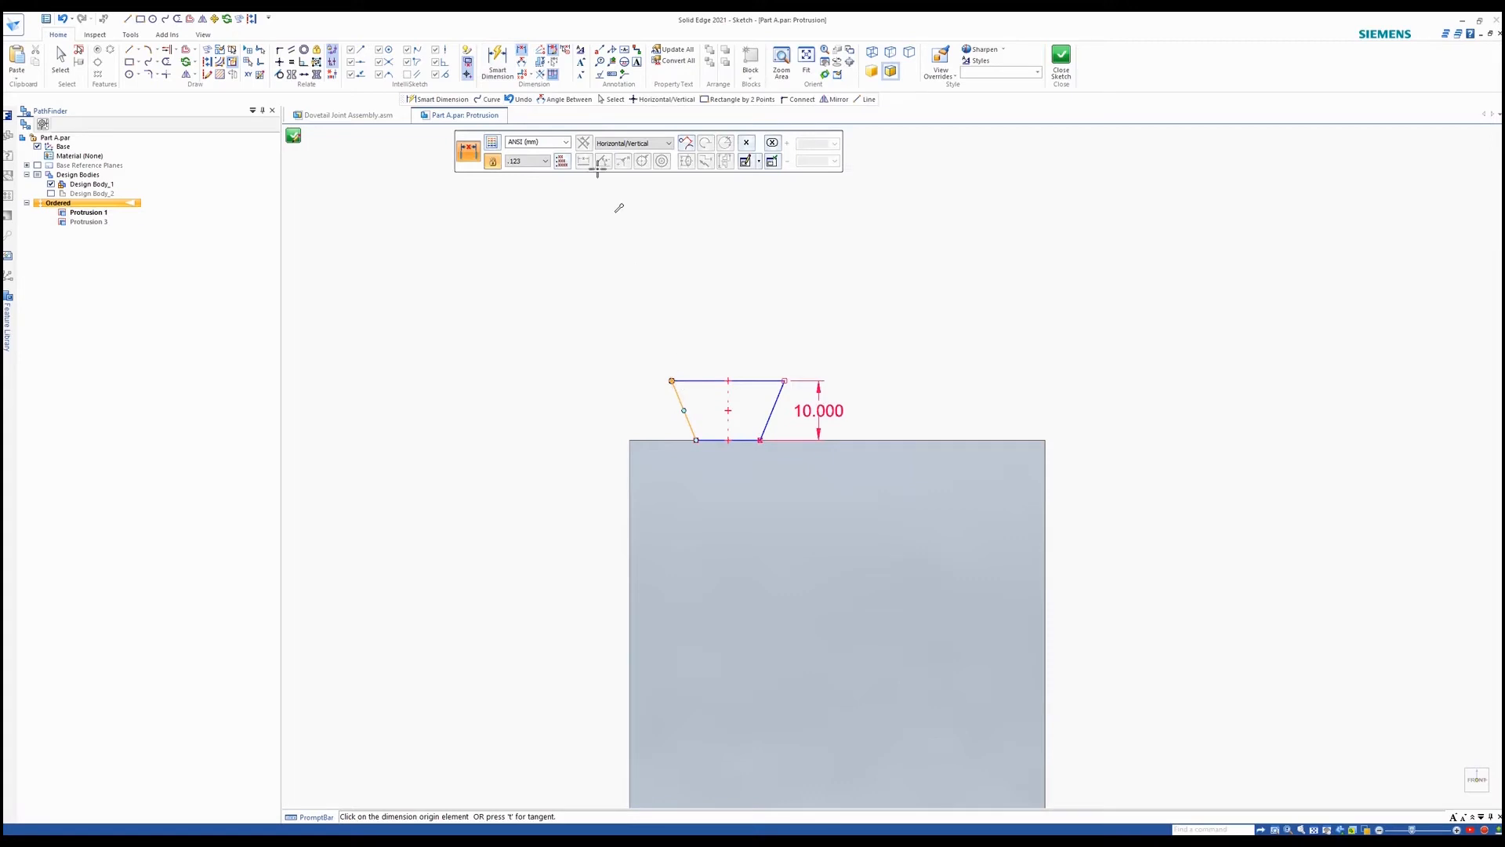
left_click(497, 59)
left_click(736, 440)
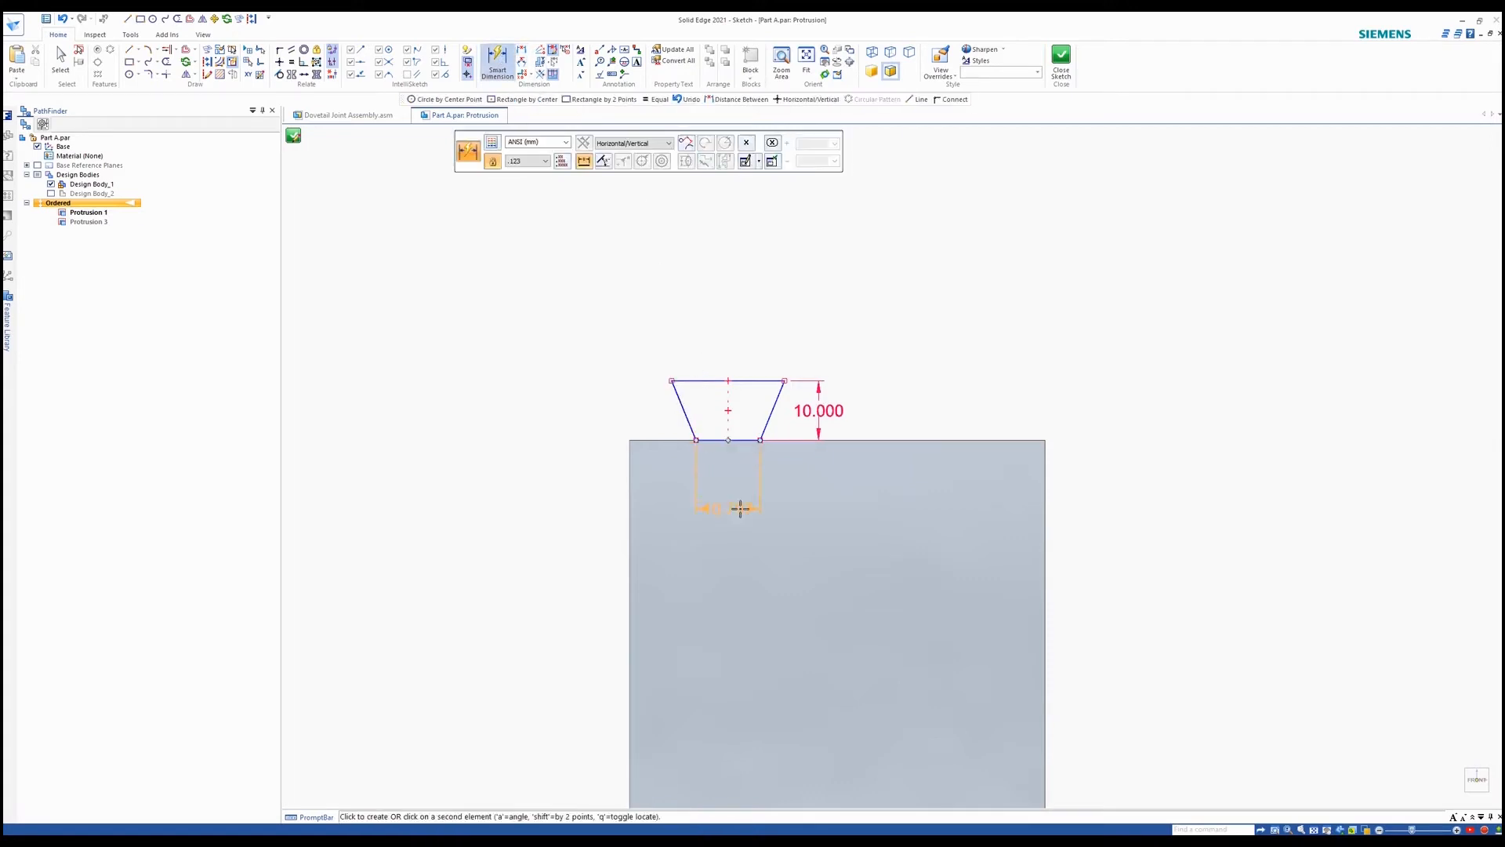
left_click(740, 508)
type("10")
key("Return")
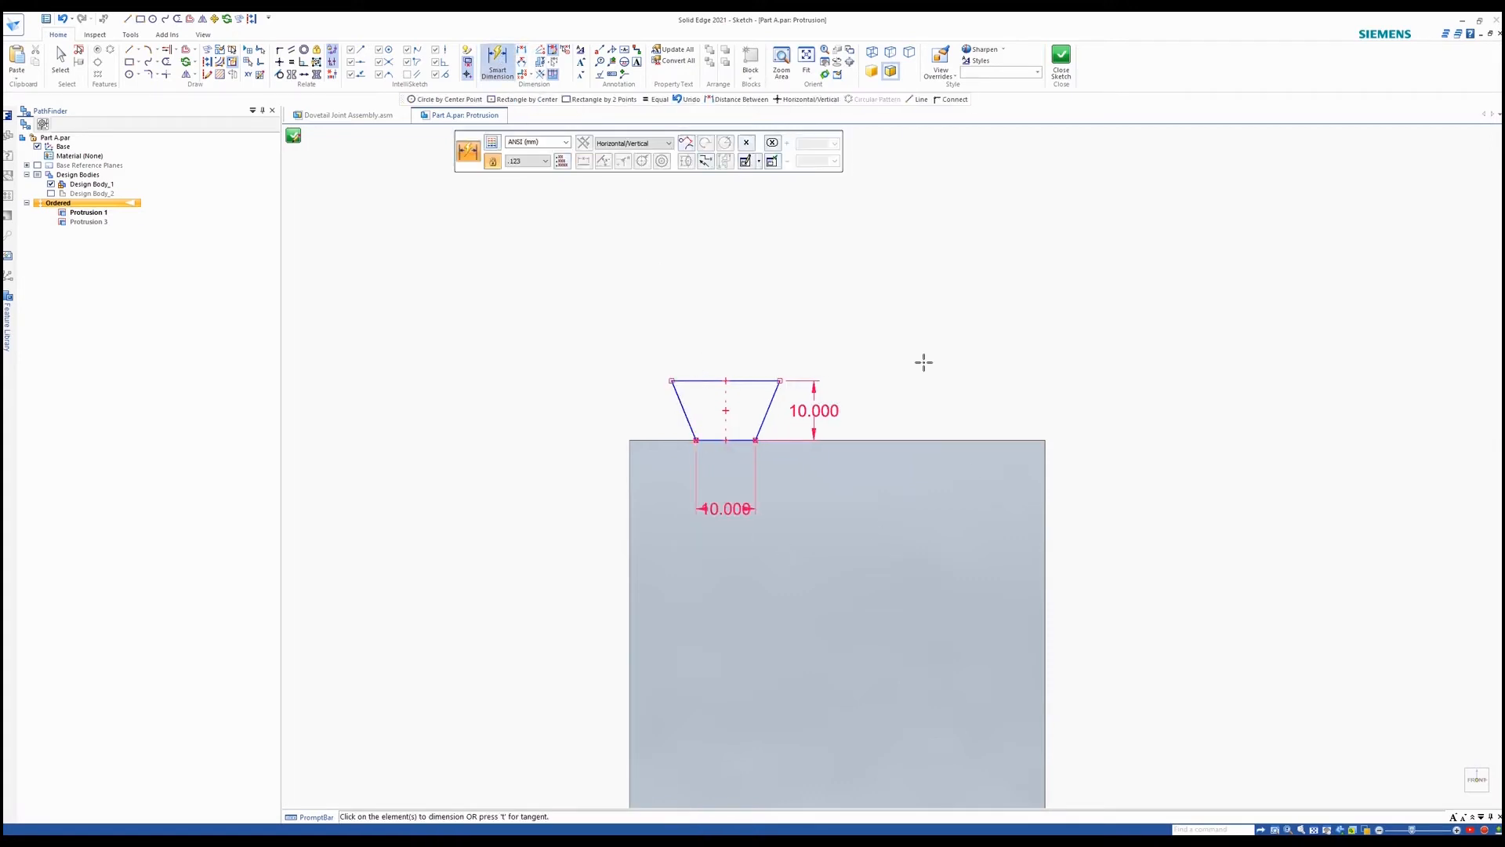
left_click(743, 380)
left_click(755, 312)
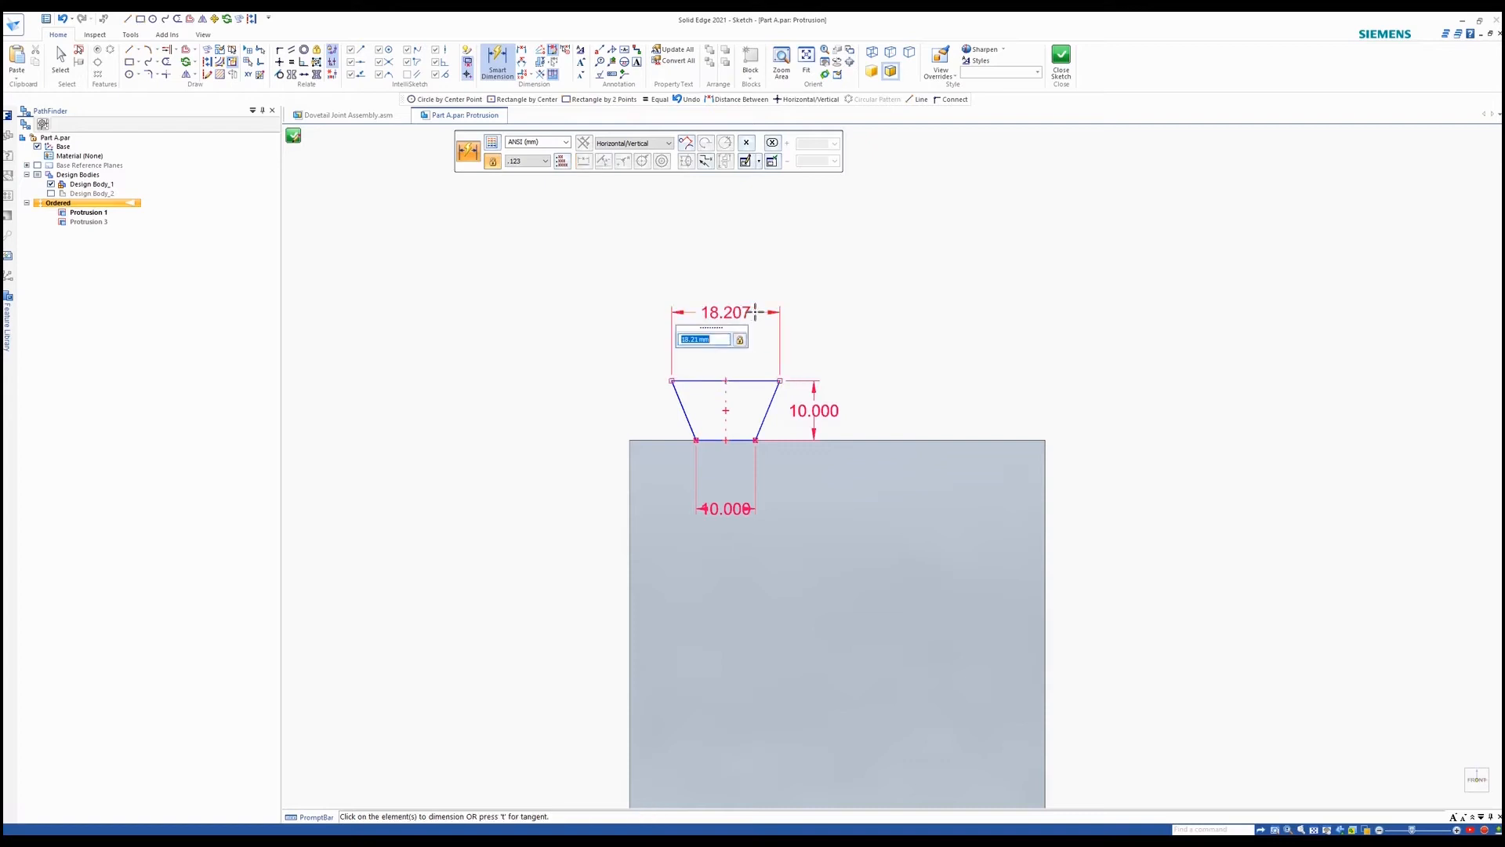
type("20")
key("Return")
Set the horizontal distance from the plate's left corner to the dovetail's upper left corner to 10 mm
left_click(521, 50)
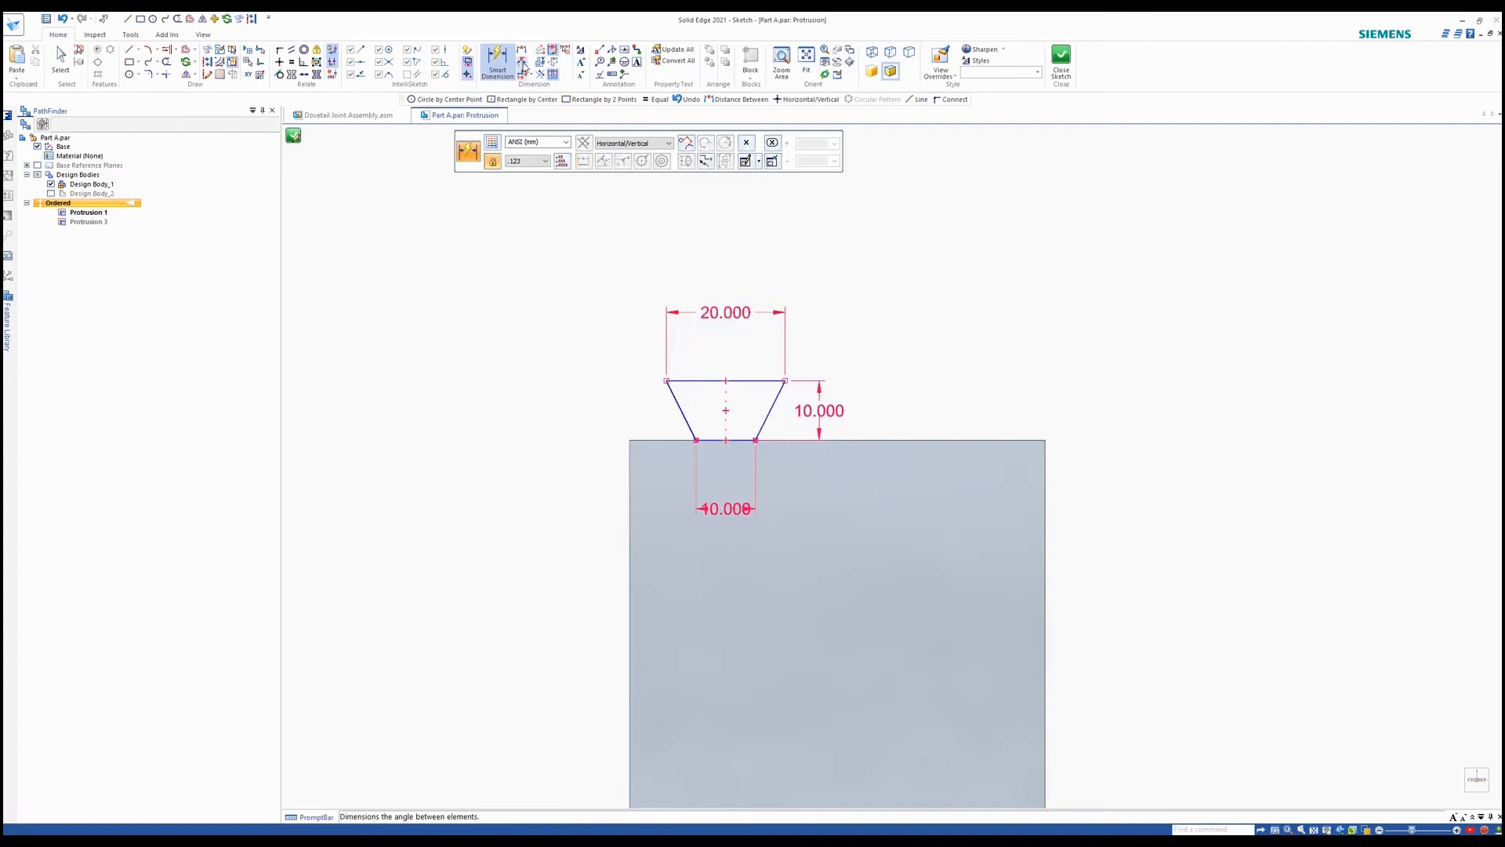
left_click(665, 382)
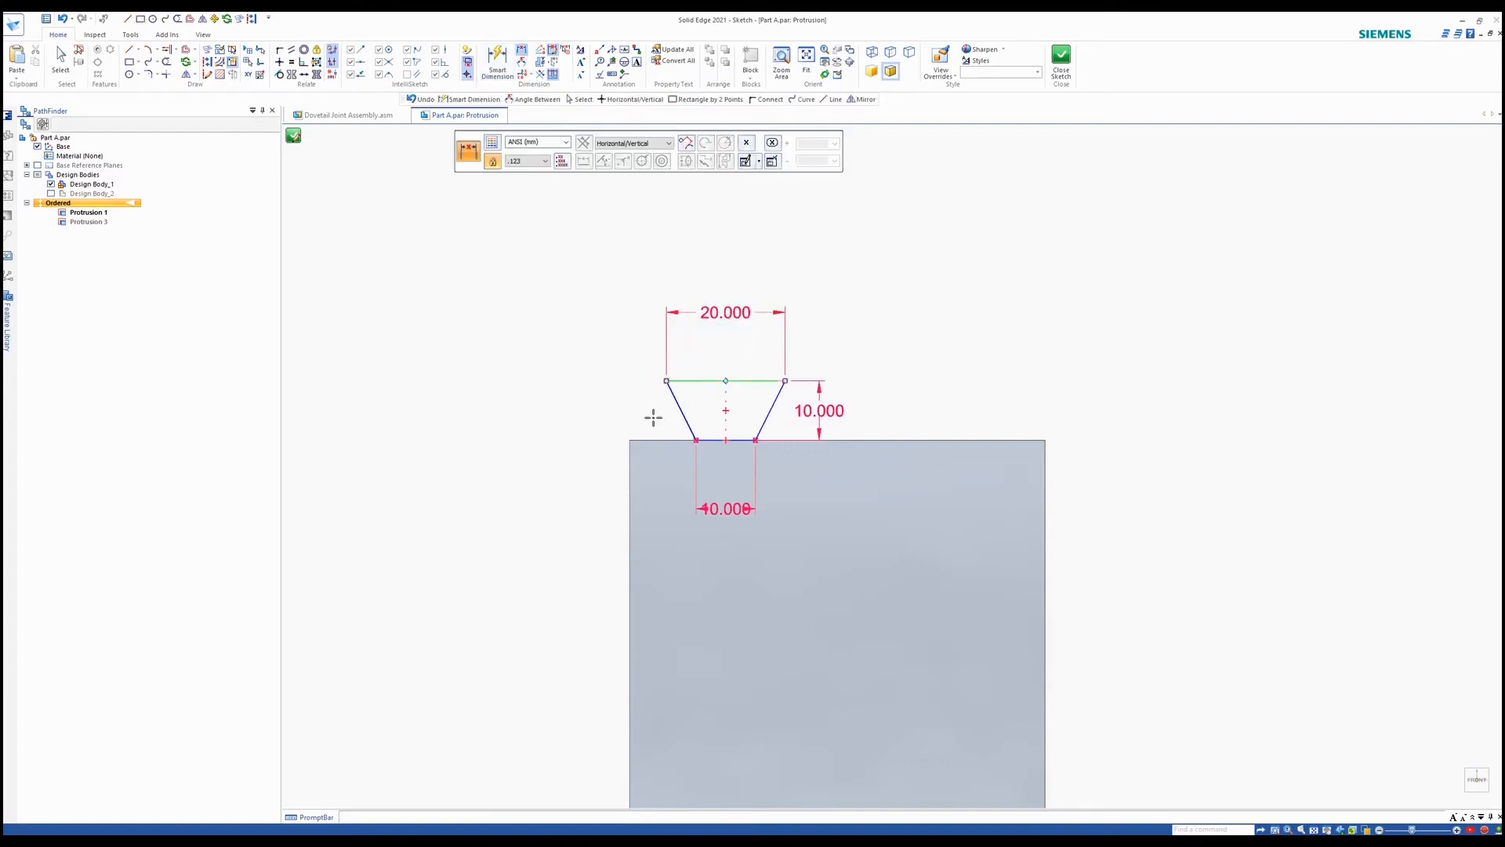
left_click(631, 439)
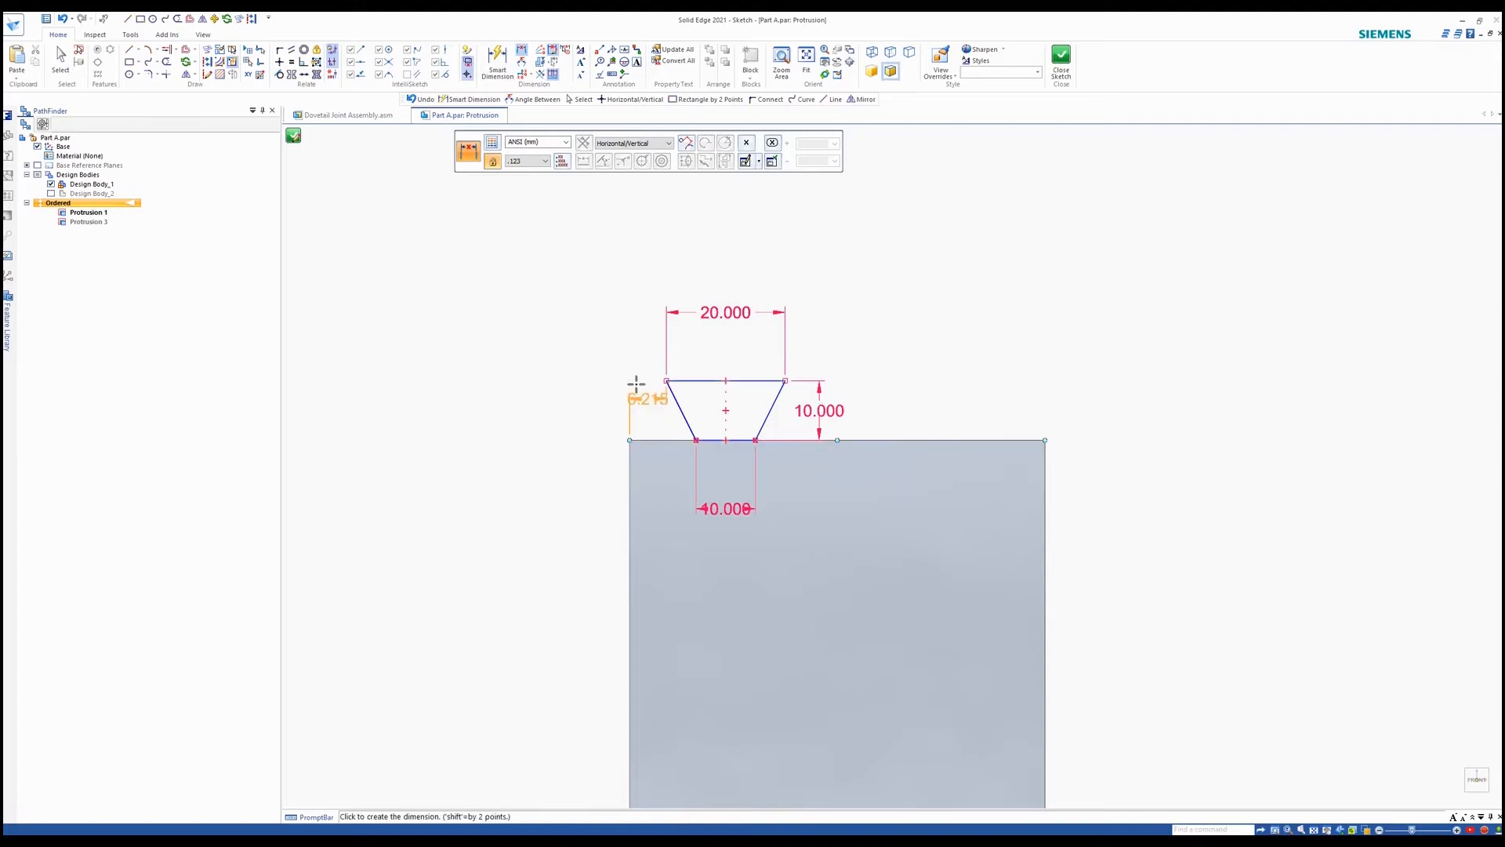
left_click(639, 312)
type("1")
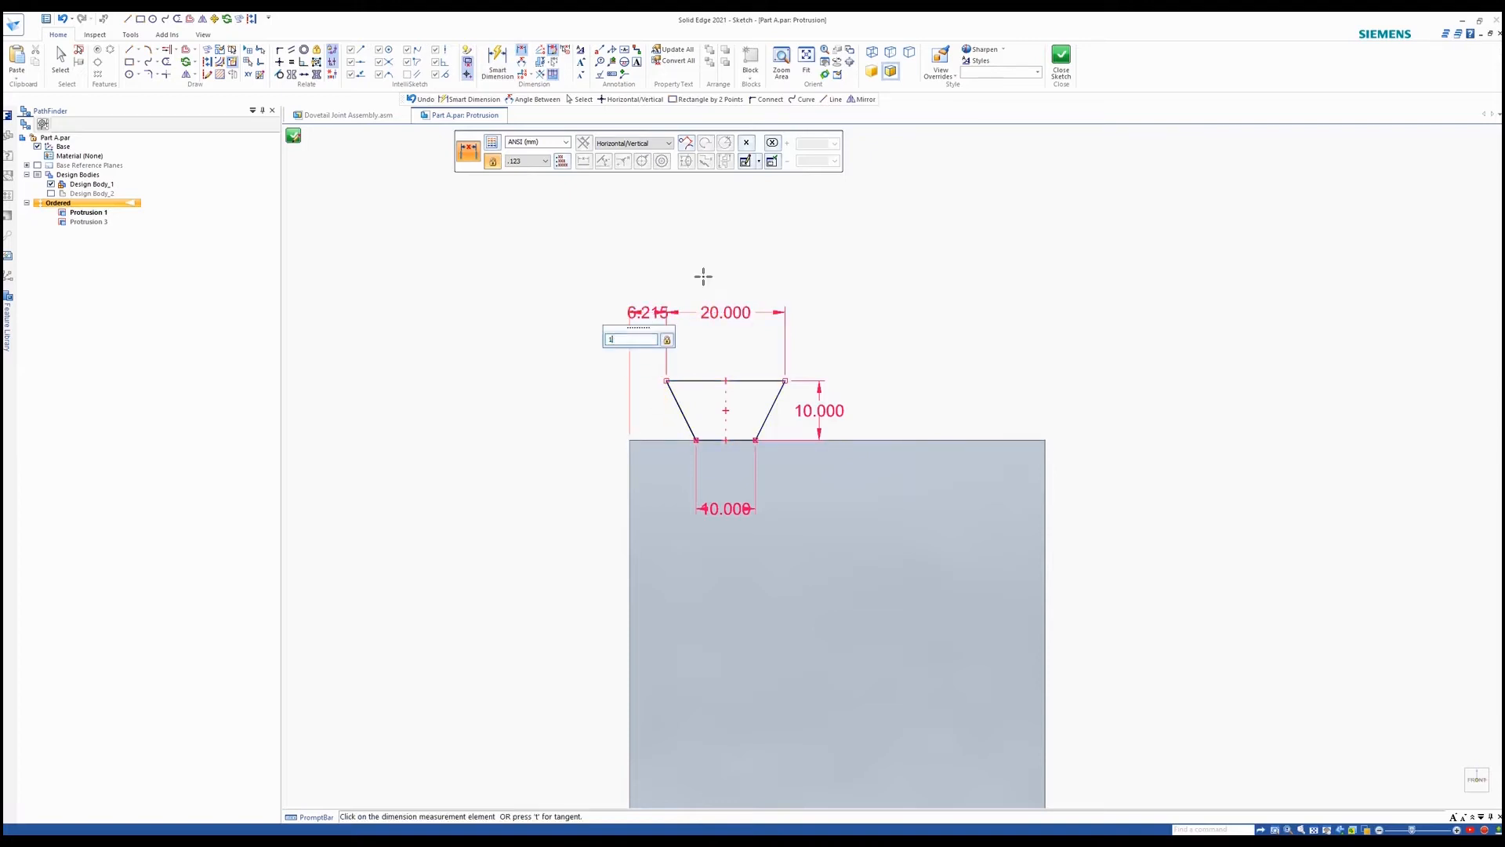
type("0")
key("Return")
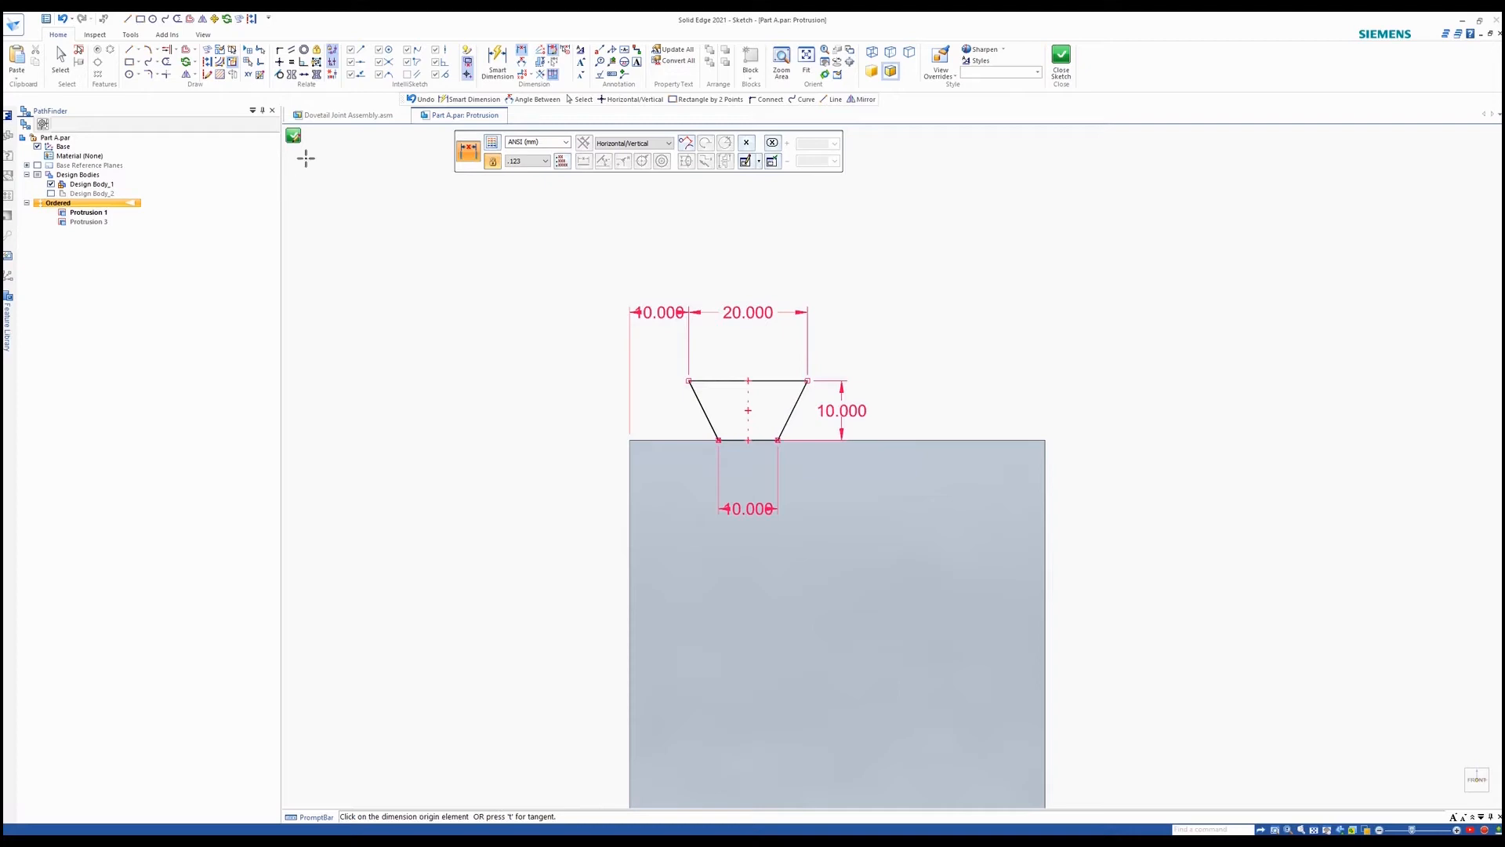
Finish the sketch and extrude the dovetail profile through the plate's full thickness to its back corner
left_click(294, 138)
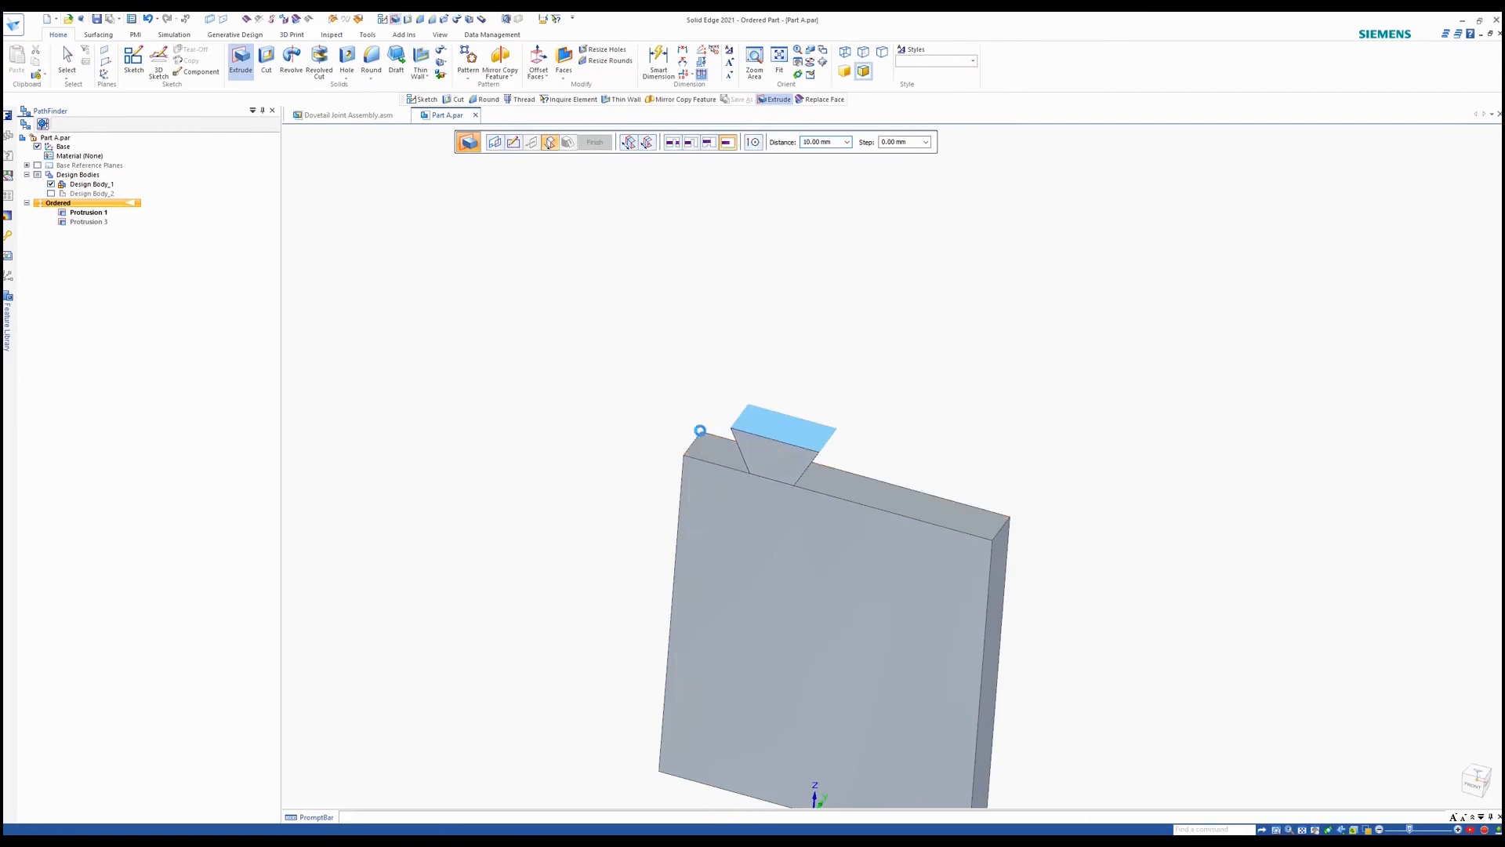
left_click(700, 430)
left_click(595, 142)
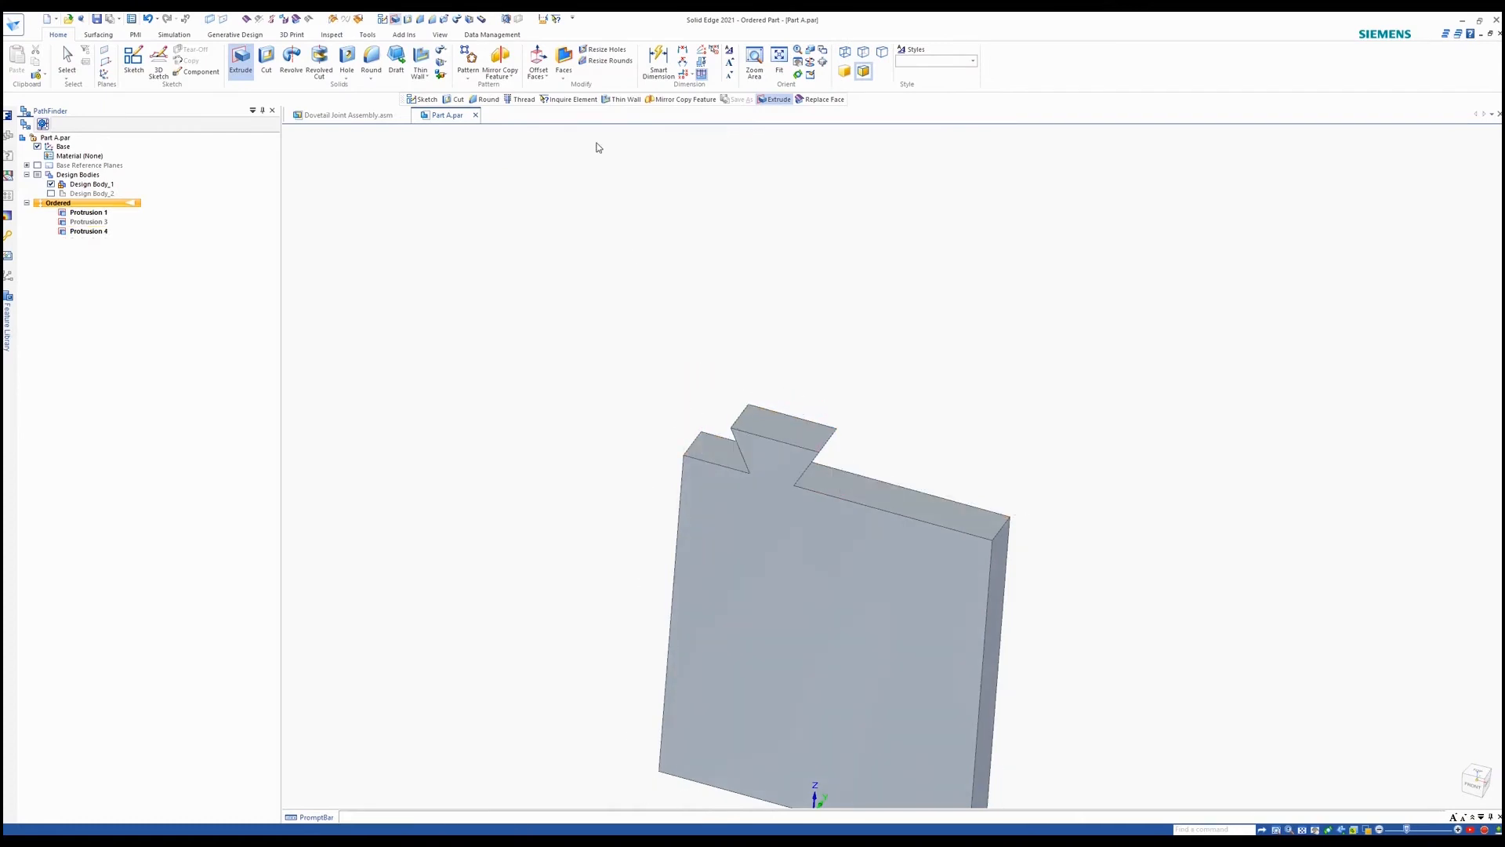
mouse_move(661, 329)
middle_mouse_down()
mouse_move(682, 295)
mouse_move(648, 321)
middle_mouse_up()
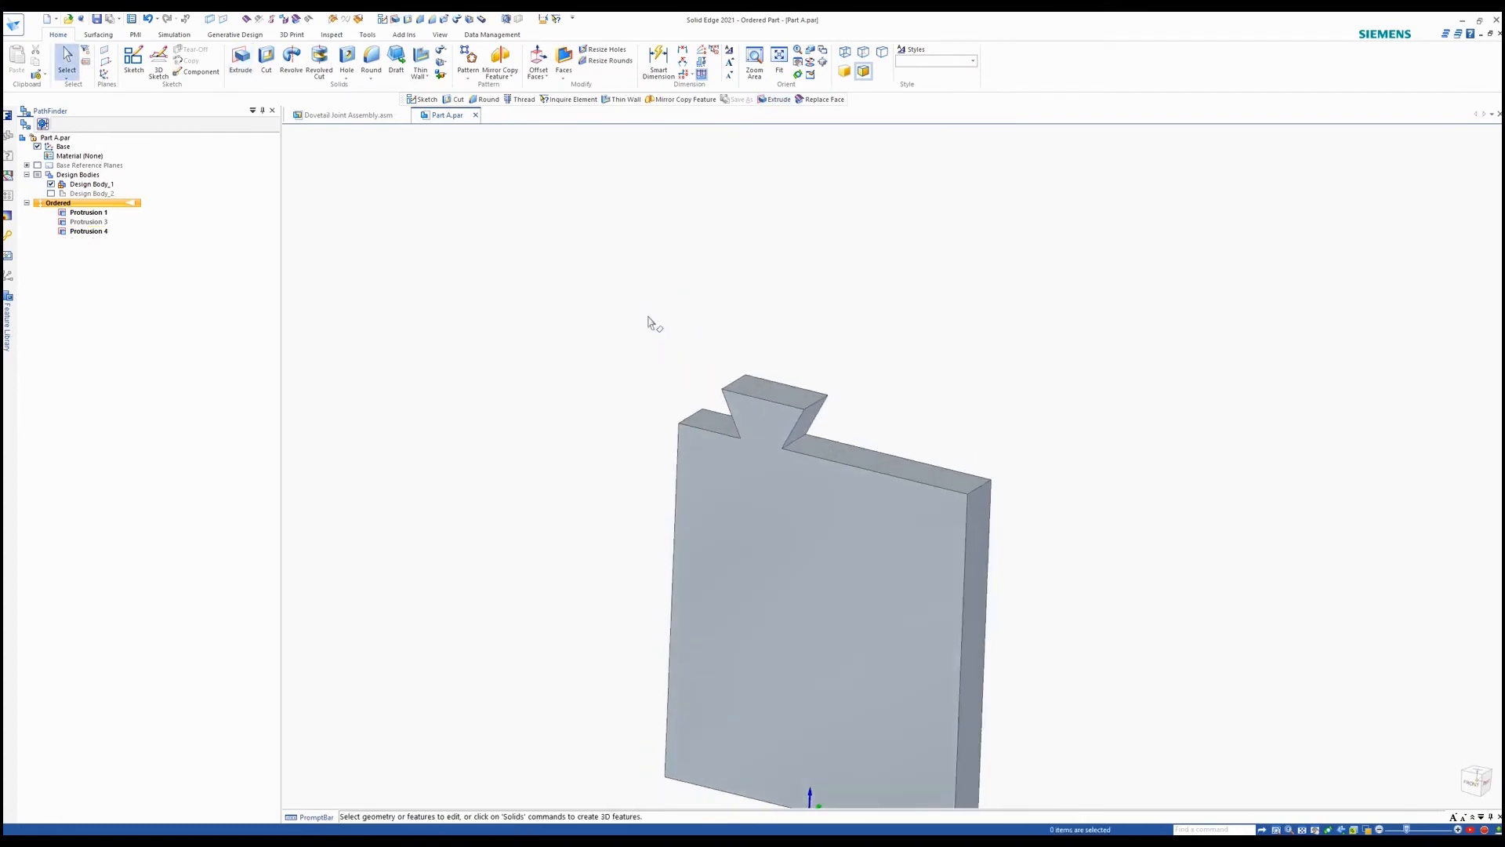
Round the dovetail's two upper edges and two base edges with a 0.5 mm radius
left_click(371, 59)
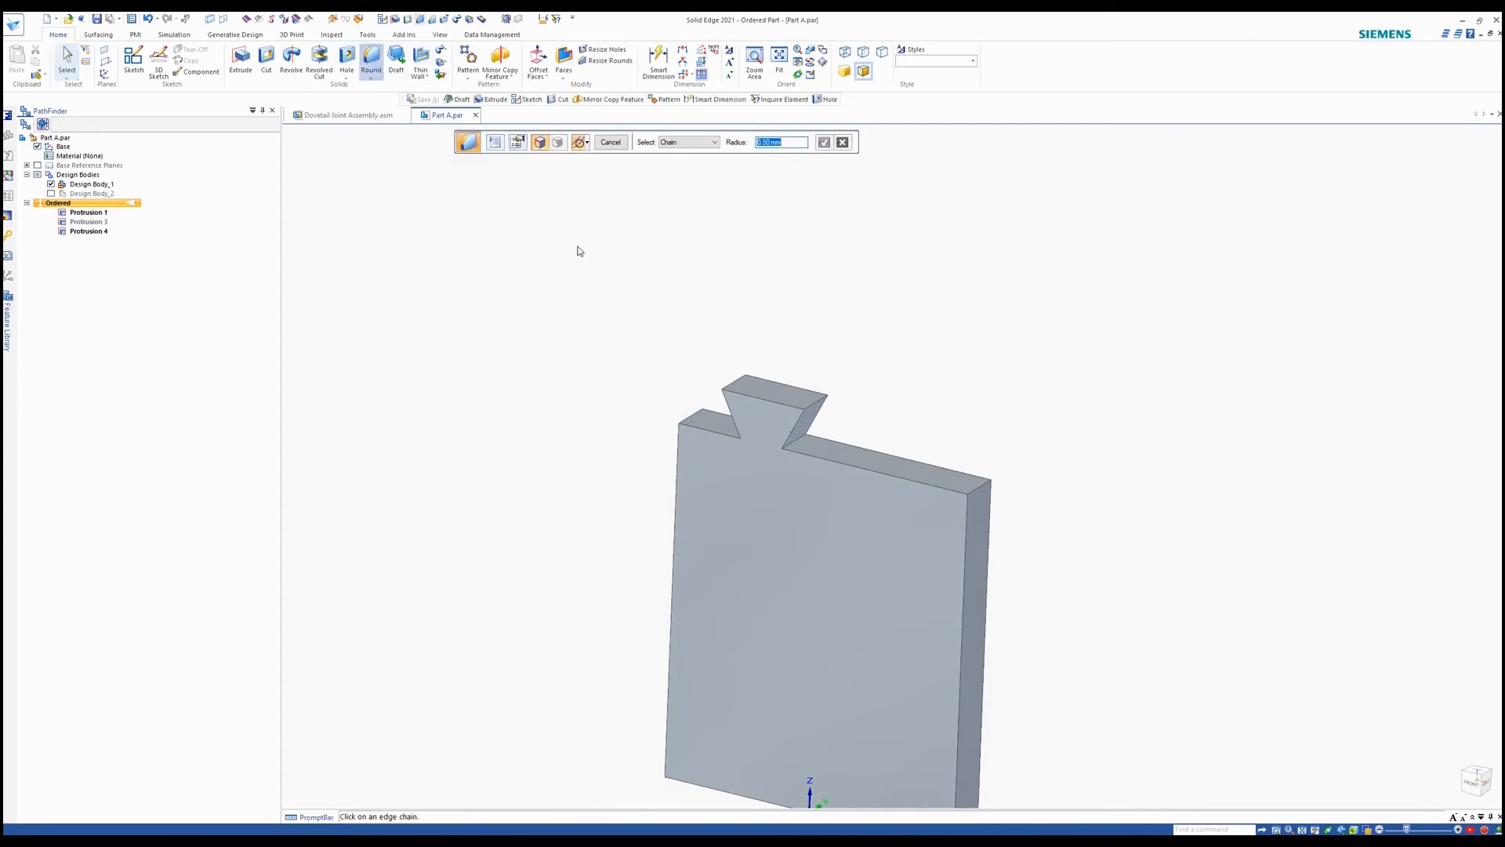
scroll(830, 426, "up", 3)
left_click(826, 401)
left_click(696, 463)
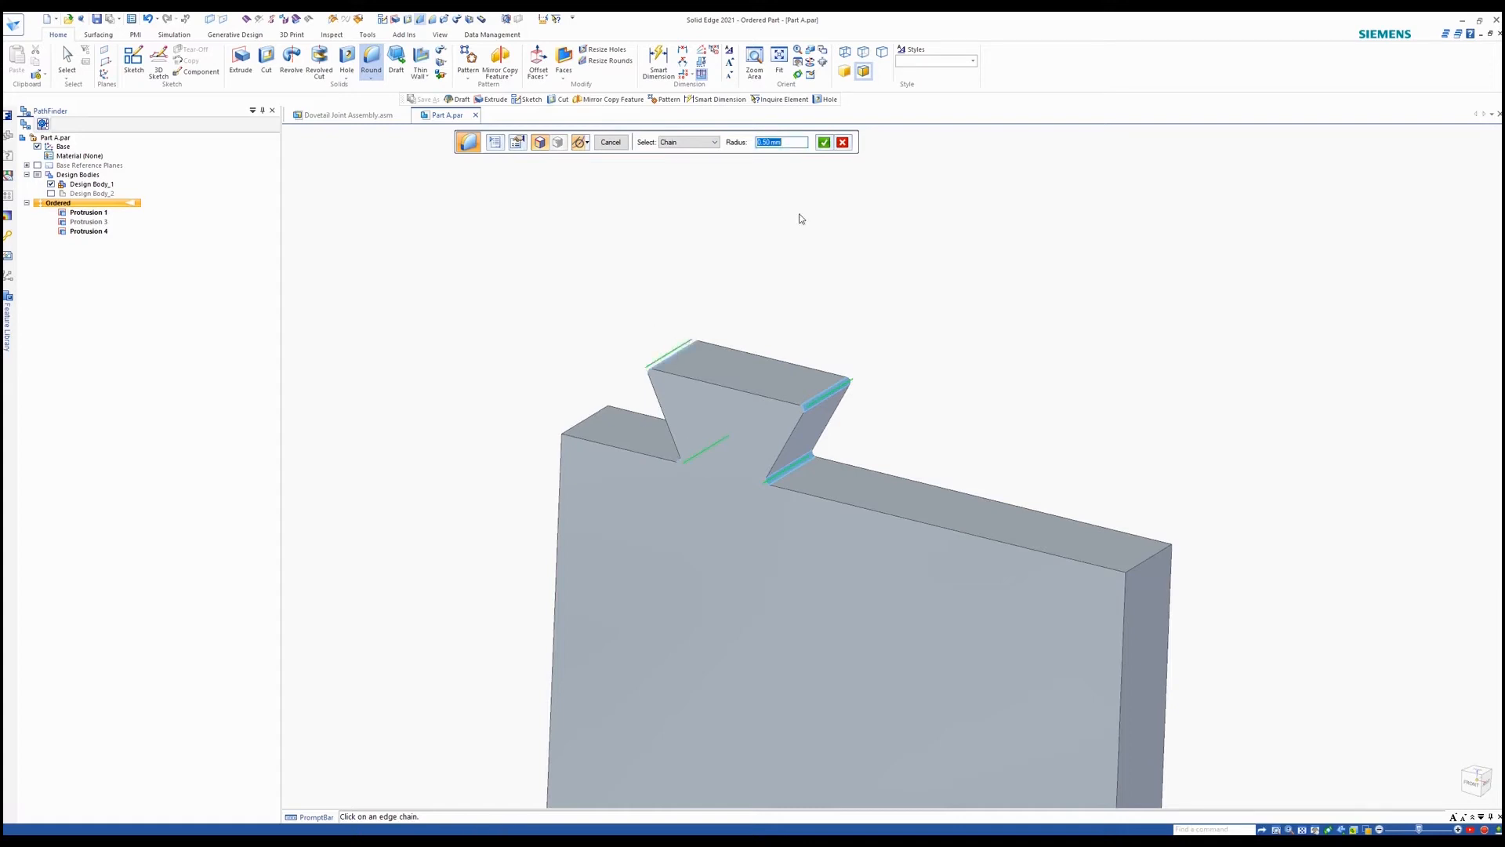
left_click(824, 147)
left_click(619, 148)
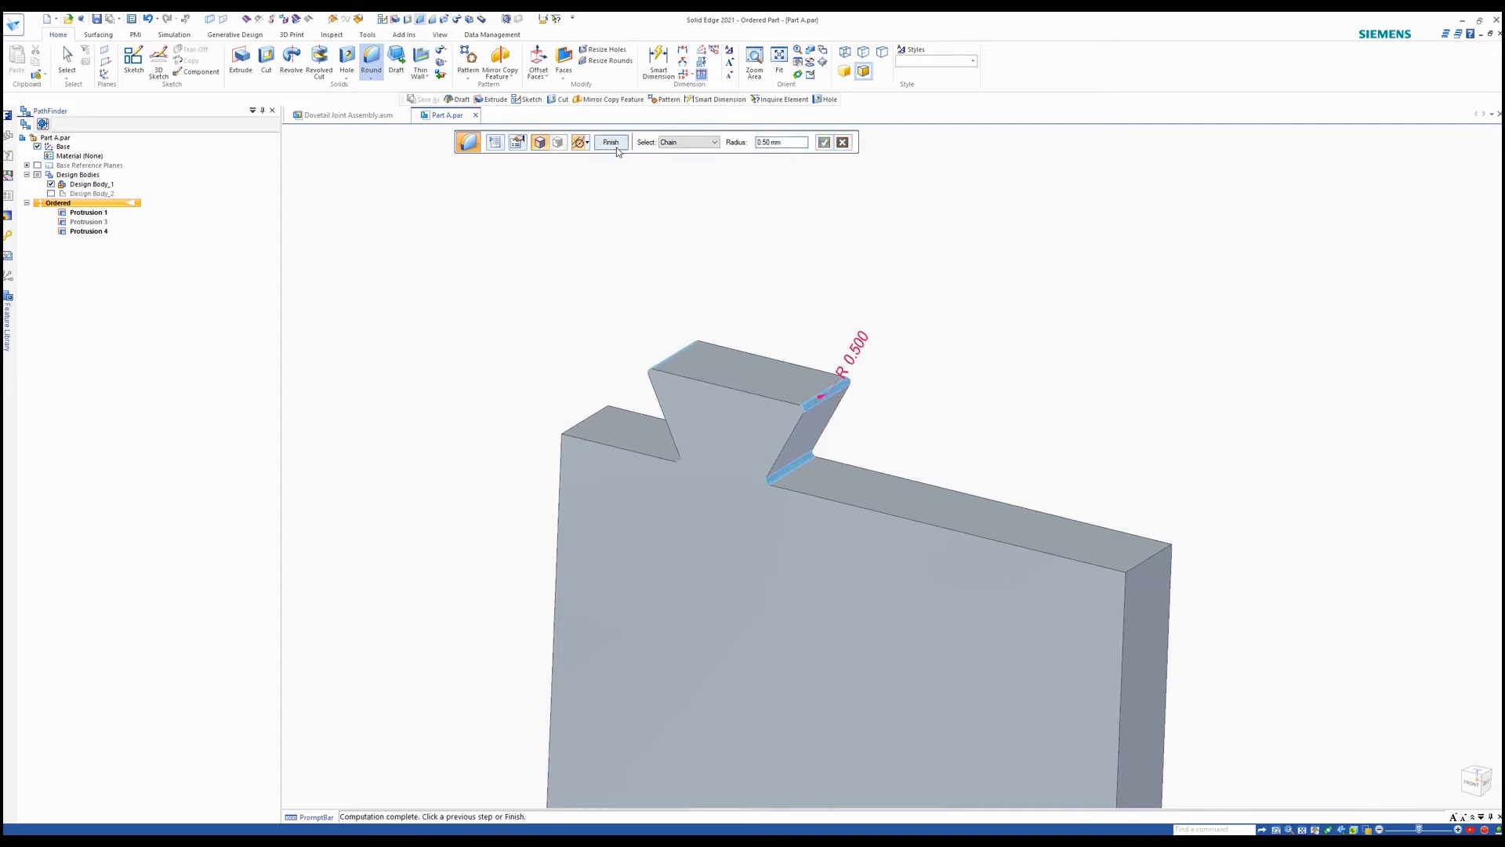
left_click(615, 147)
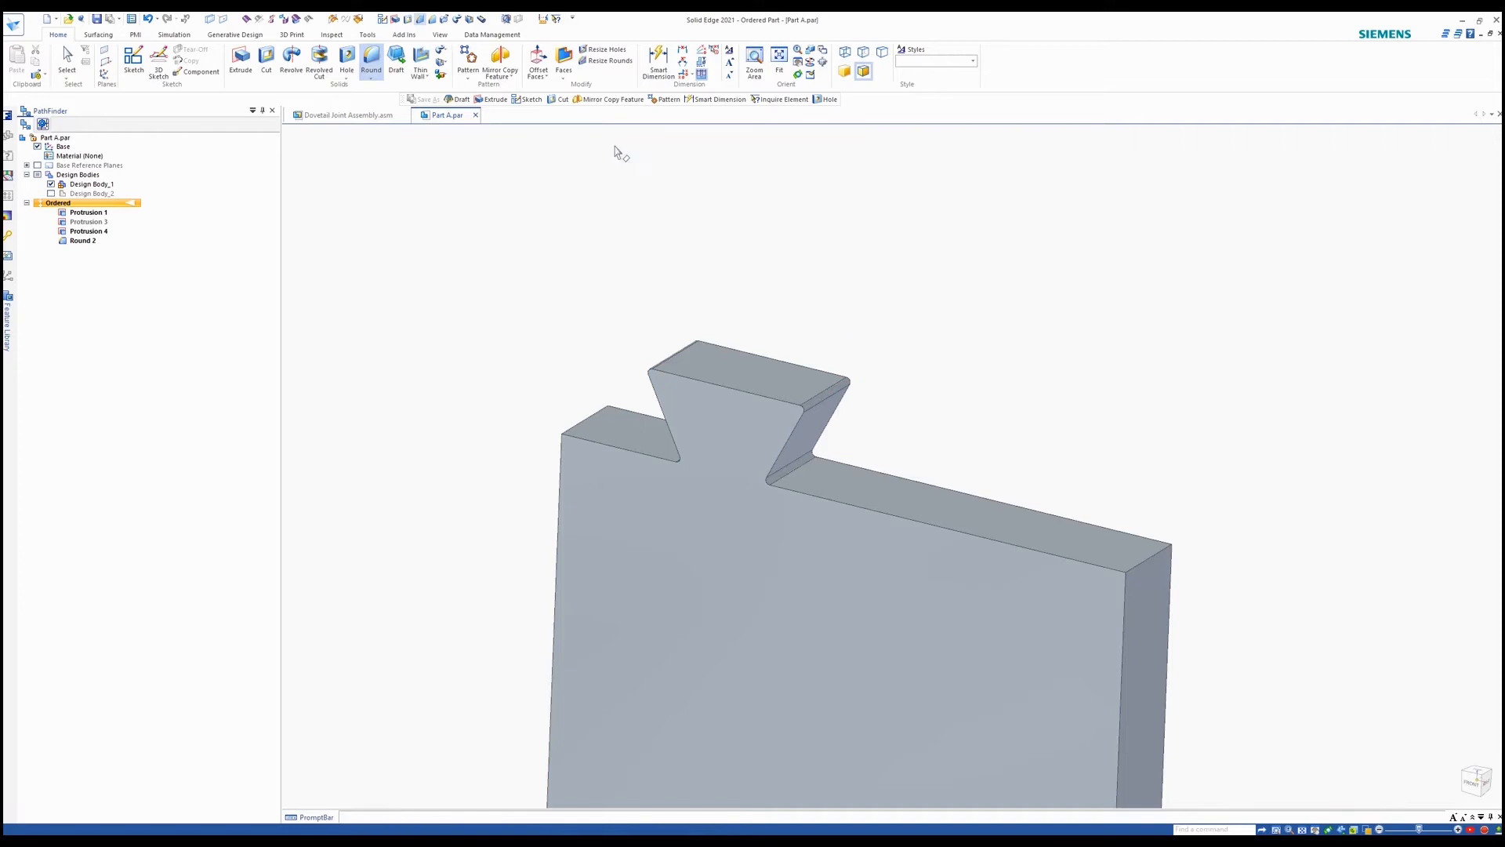
Show the base reference planes and mirror the dovetail protrusion and its rounds about the plate's vertical centre plane
key("ctrl+f")
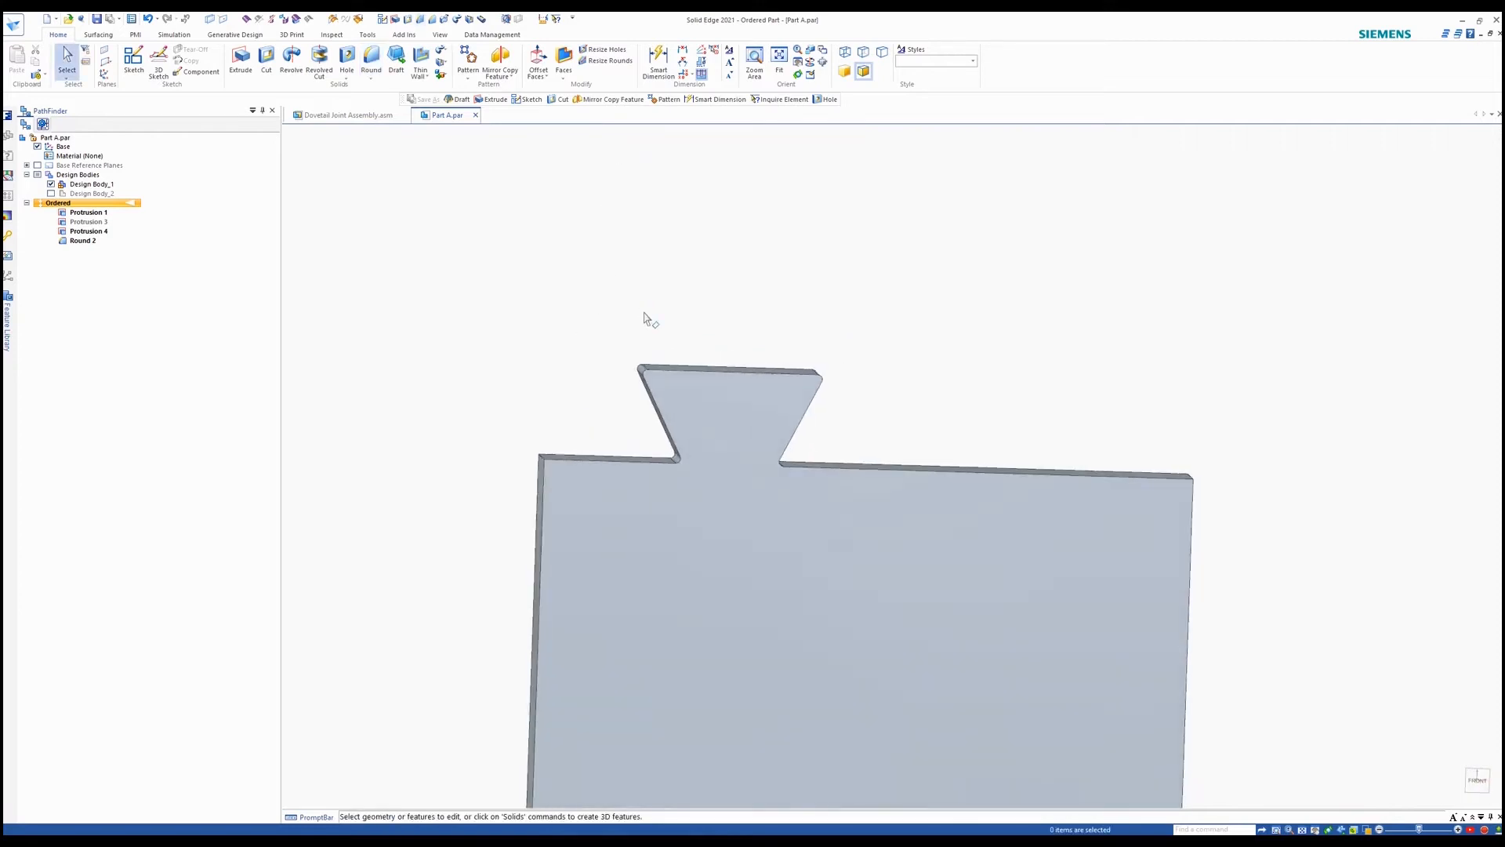
left_click(1476, 780)
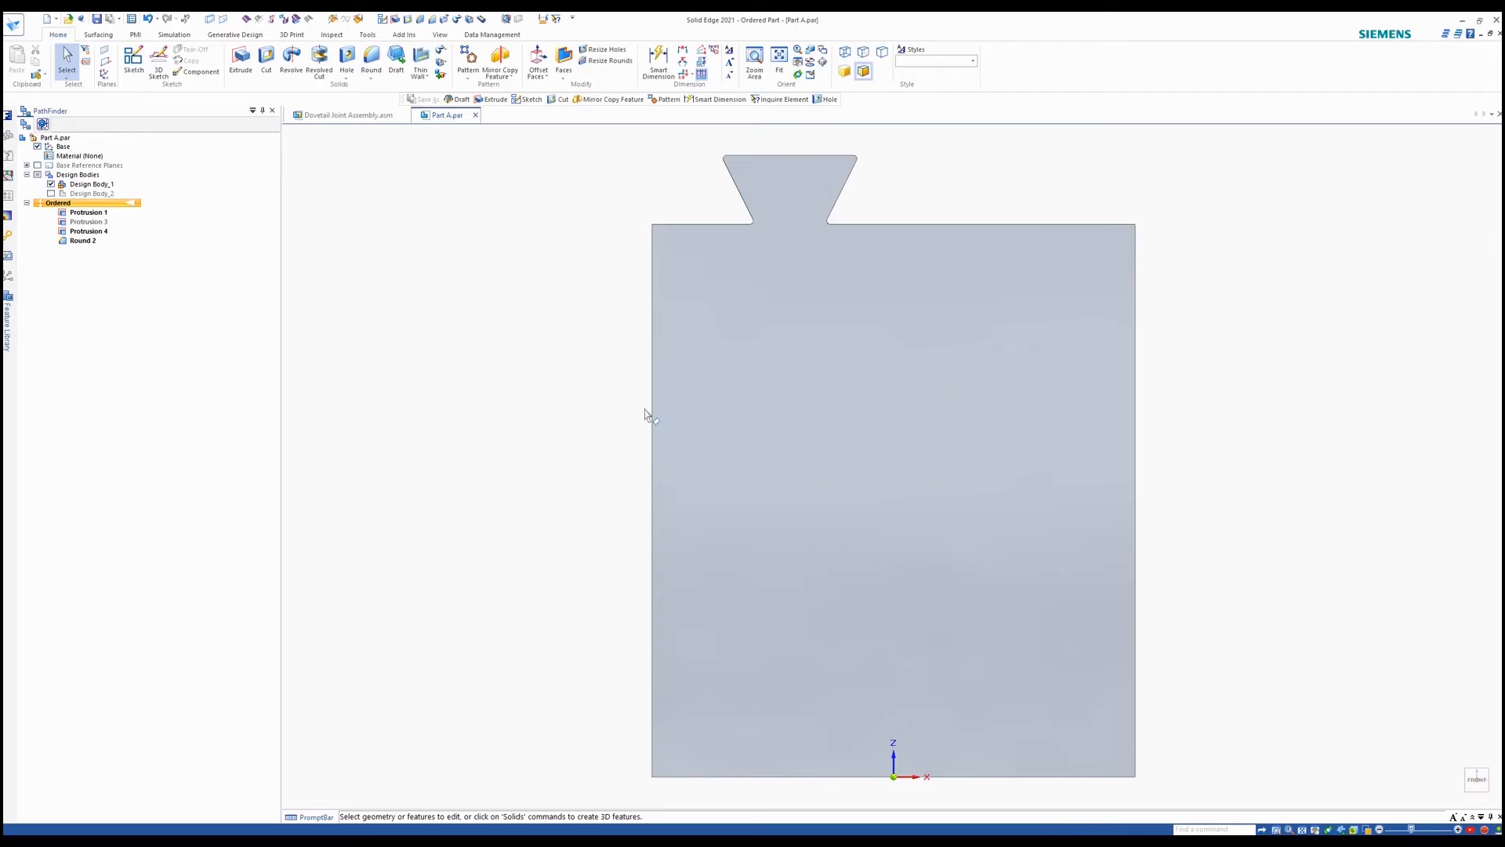
left_click(37, 166)
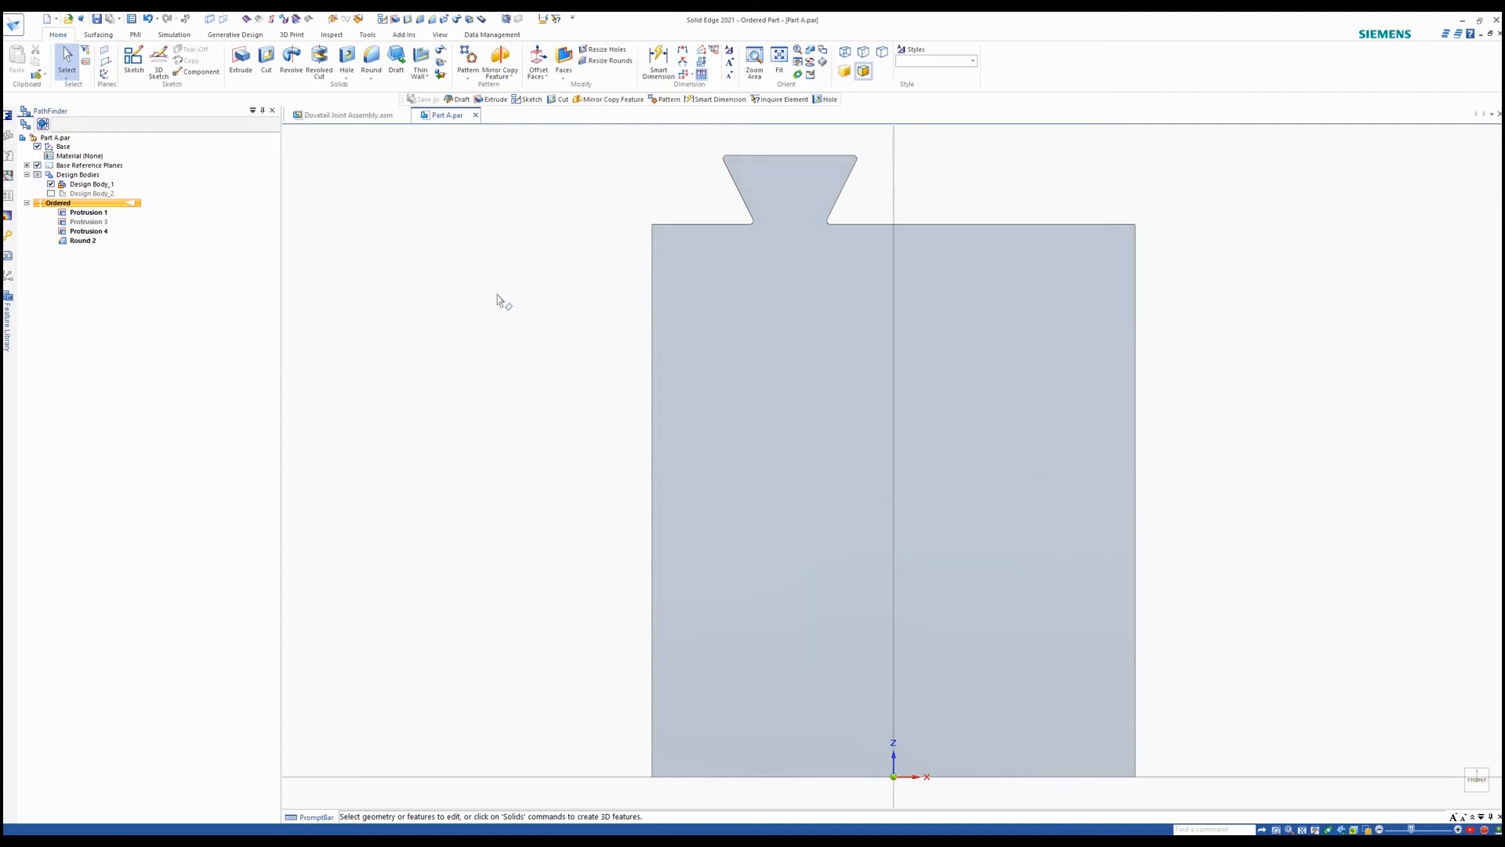
scroll(496, 300, "down", 2)
left_click(500, 60)
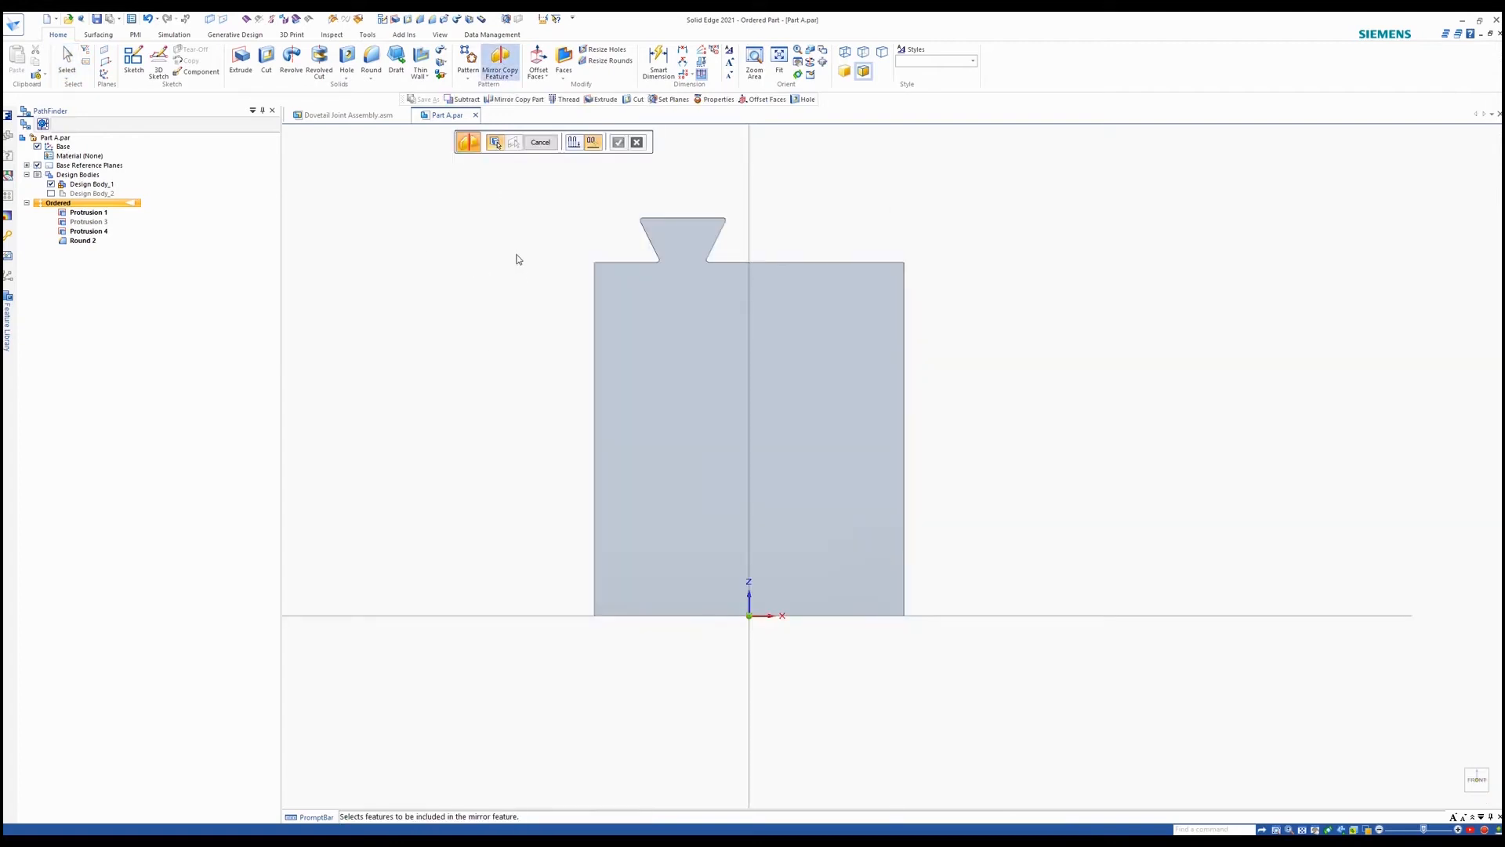
left_click(90, 232)
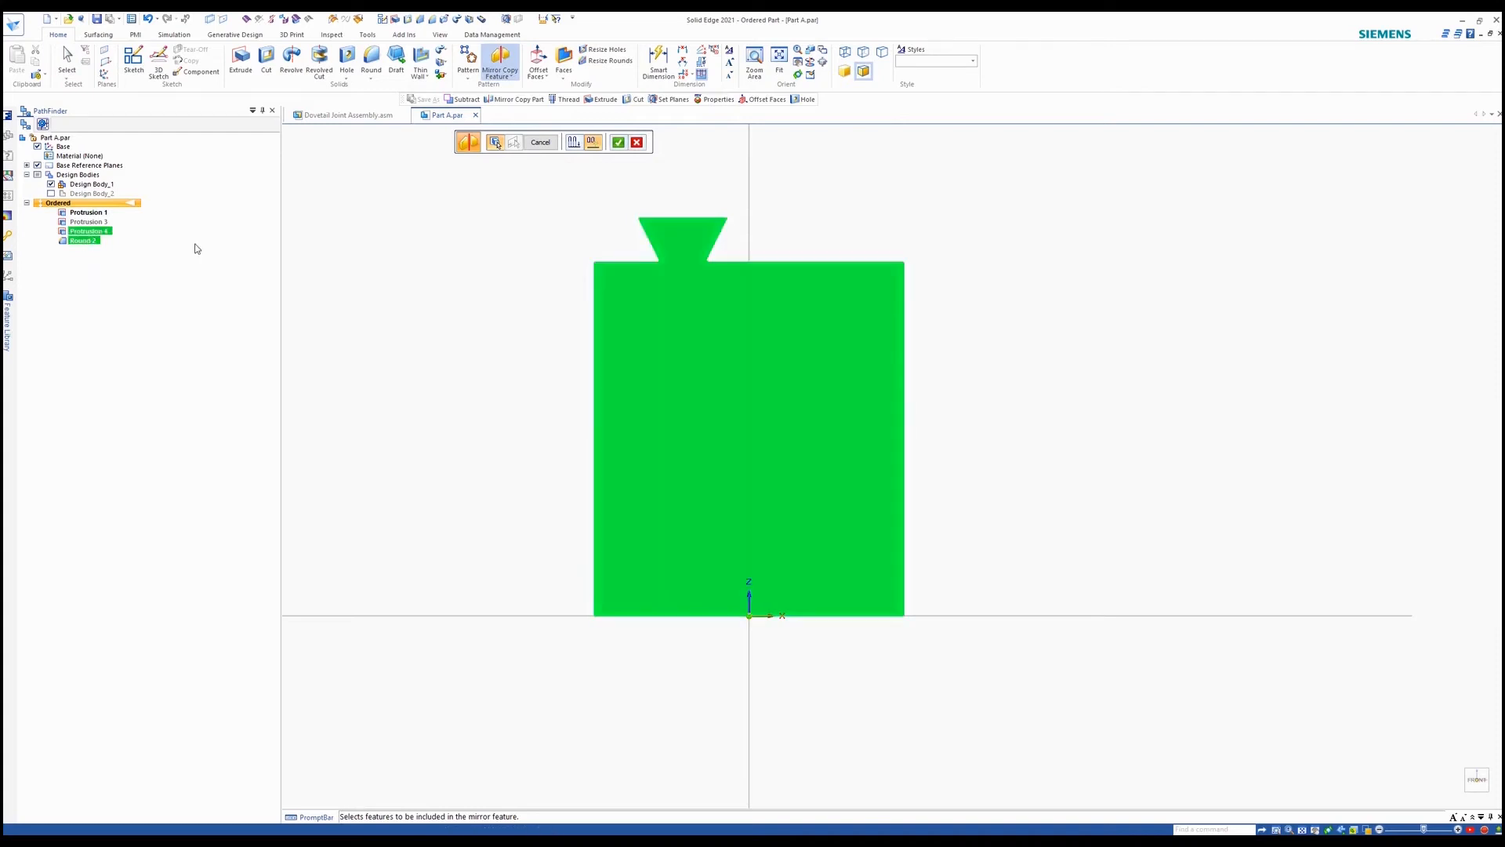
left_click(620, 143)
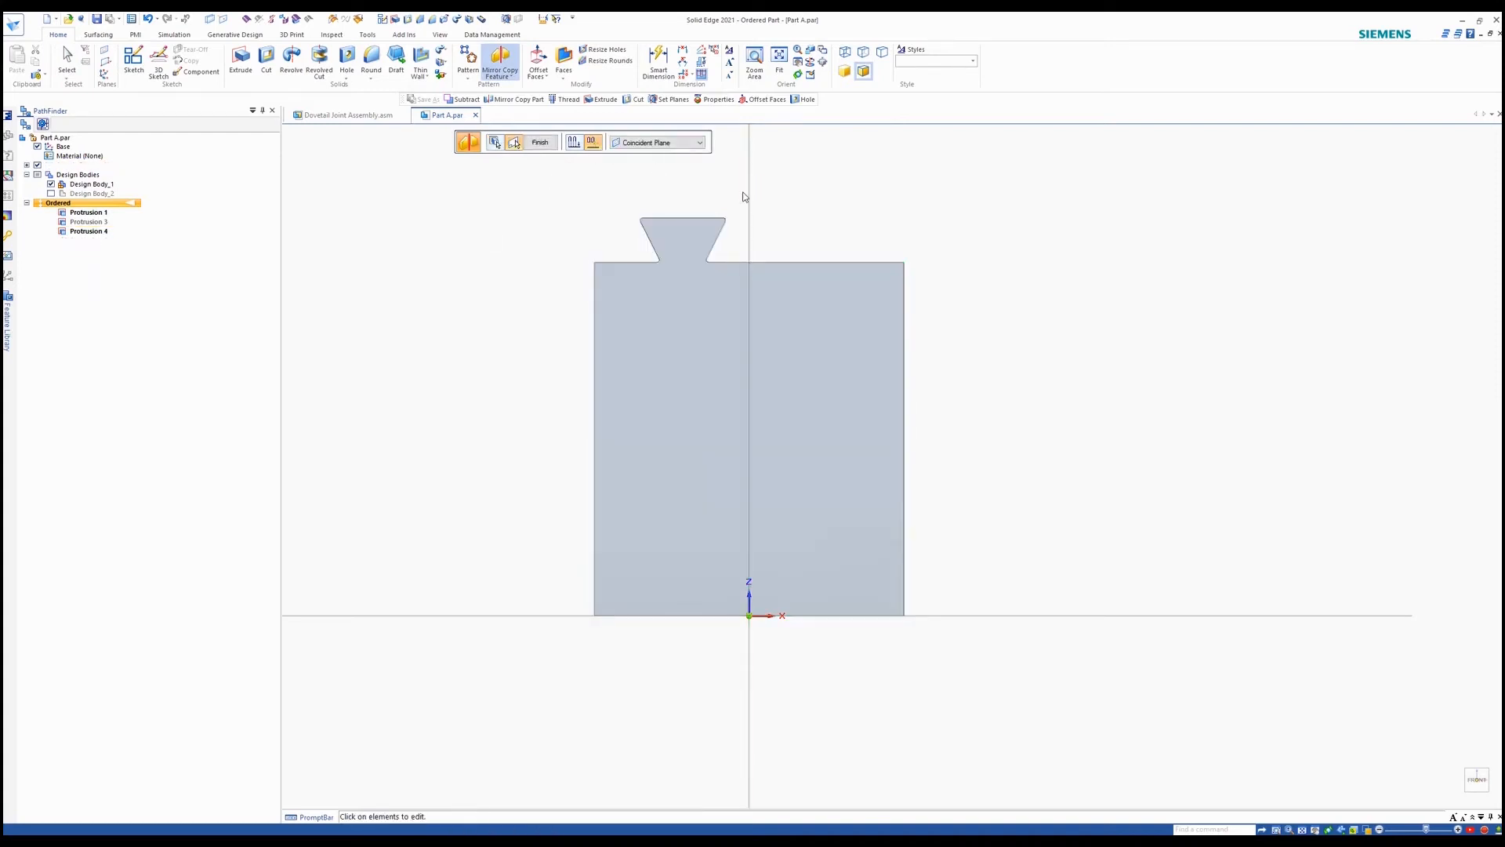
left_click(747, 196)
left_click(540, 142)
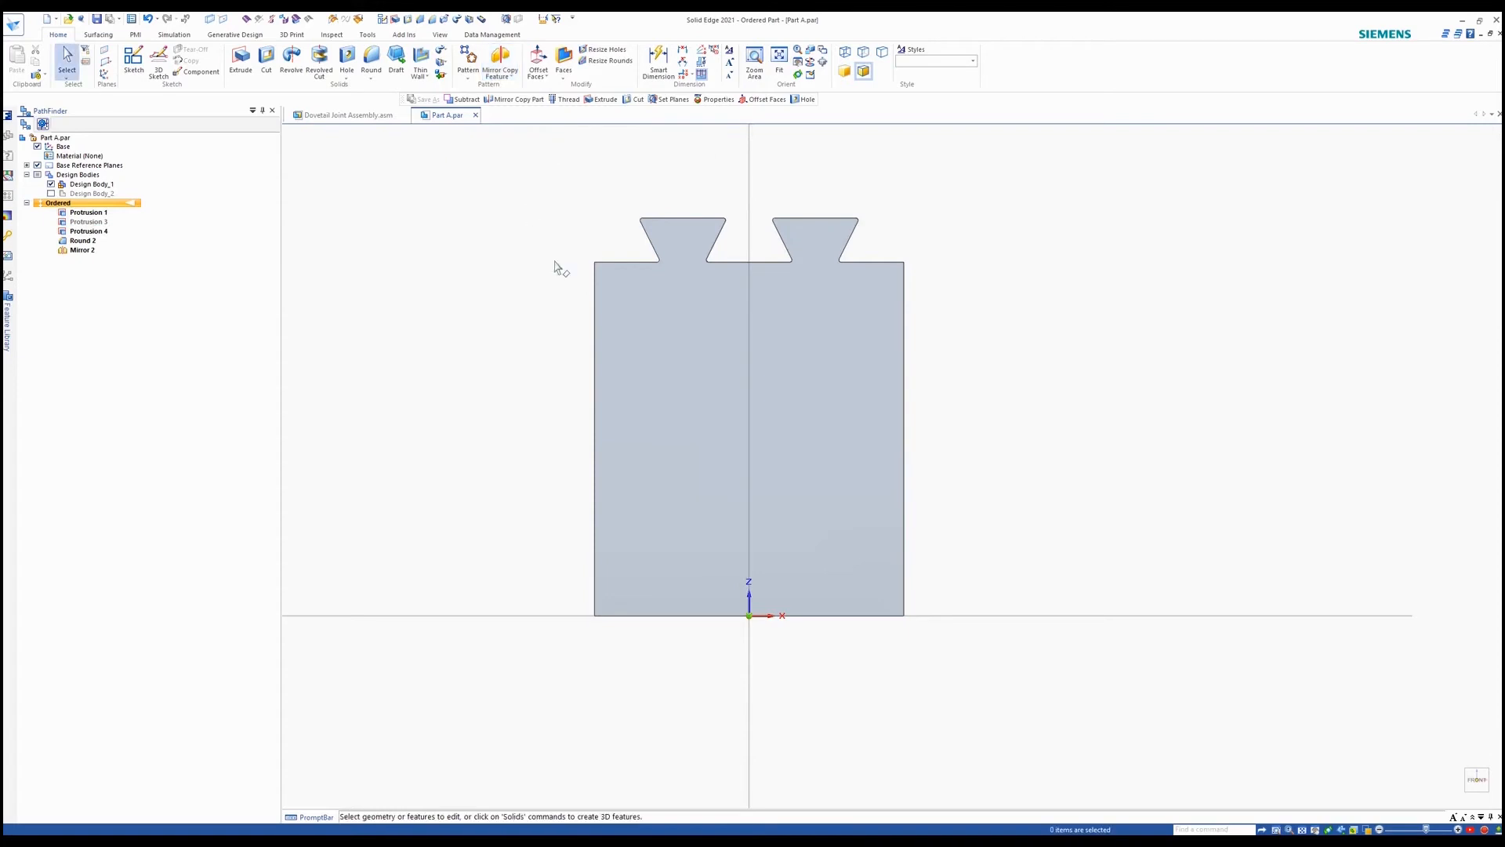
middle_click_drag(705, 439, 584, 410)
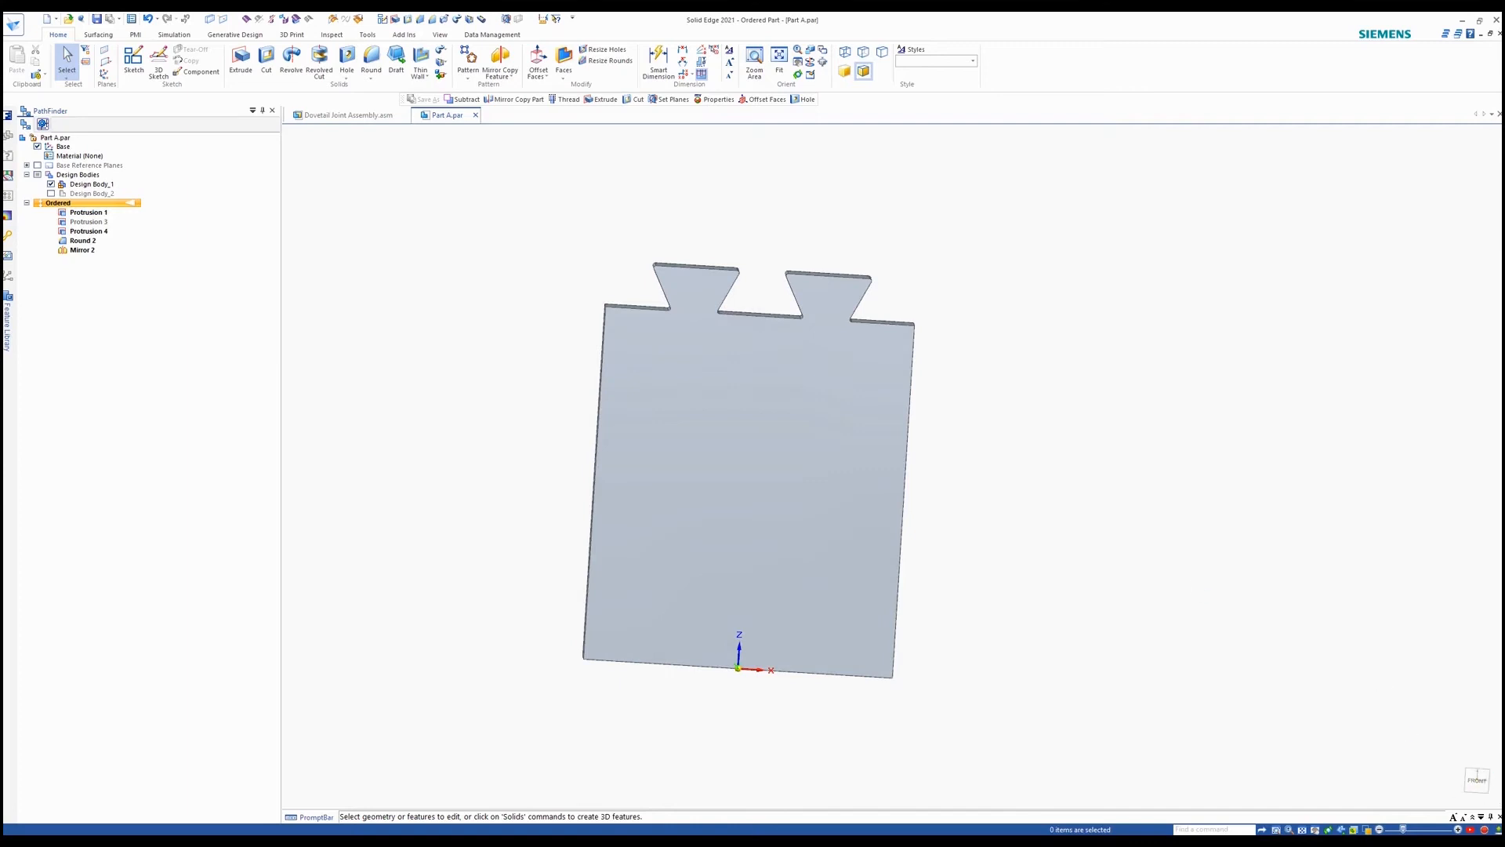
Show the upper plate body and subtract the lower dovetailed plate body from it to form matching sockets
left_click(51, 194)
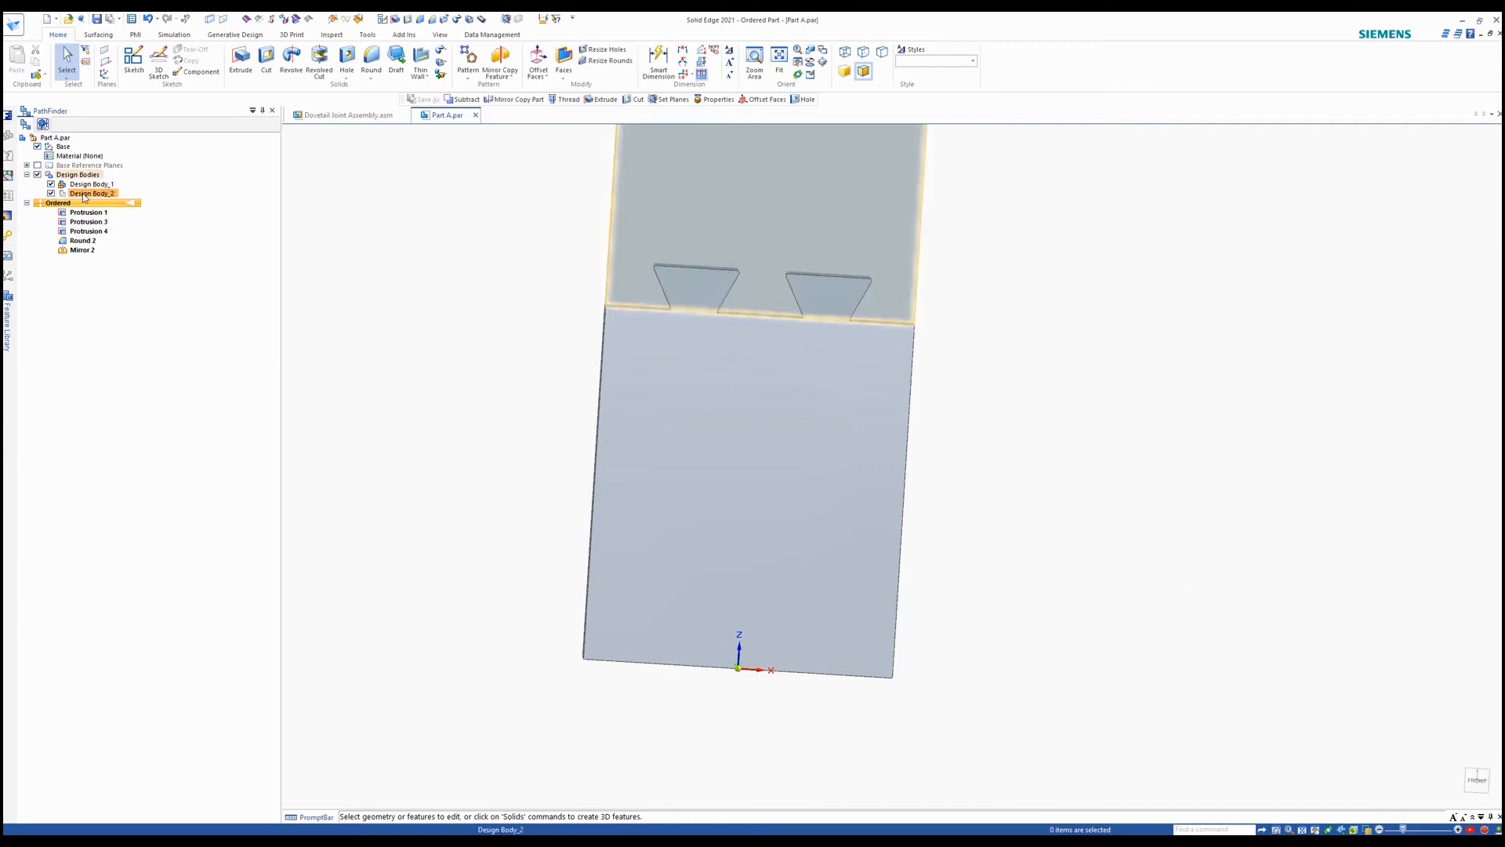
scroll(713, 451, "down", 3)
key("ctrl+f")
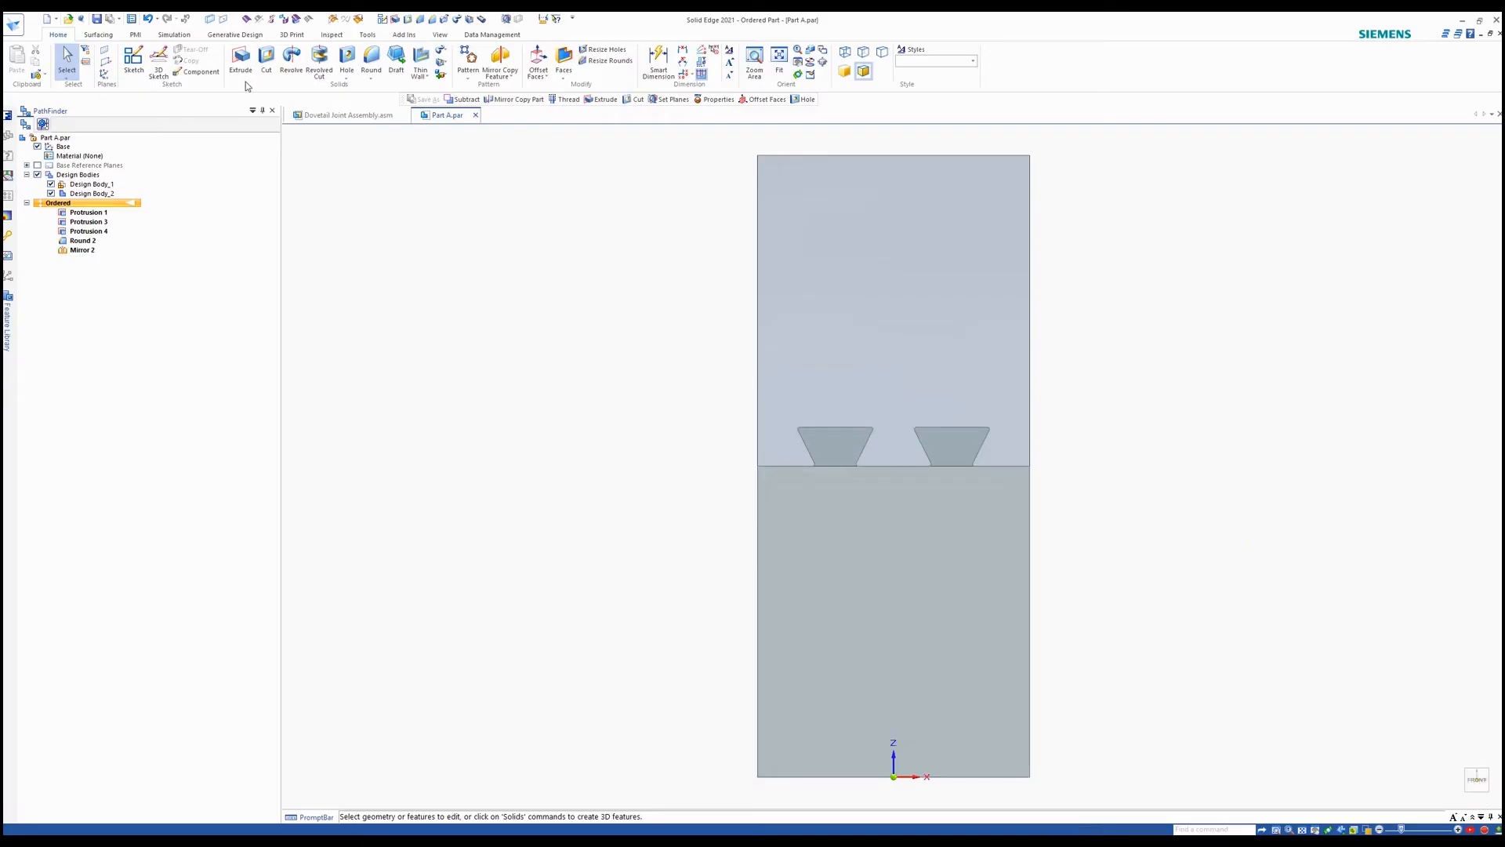
left_click(441, 74)
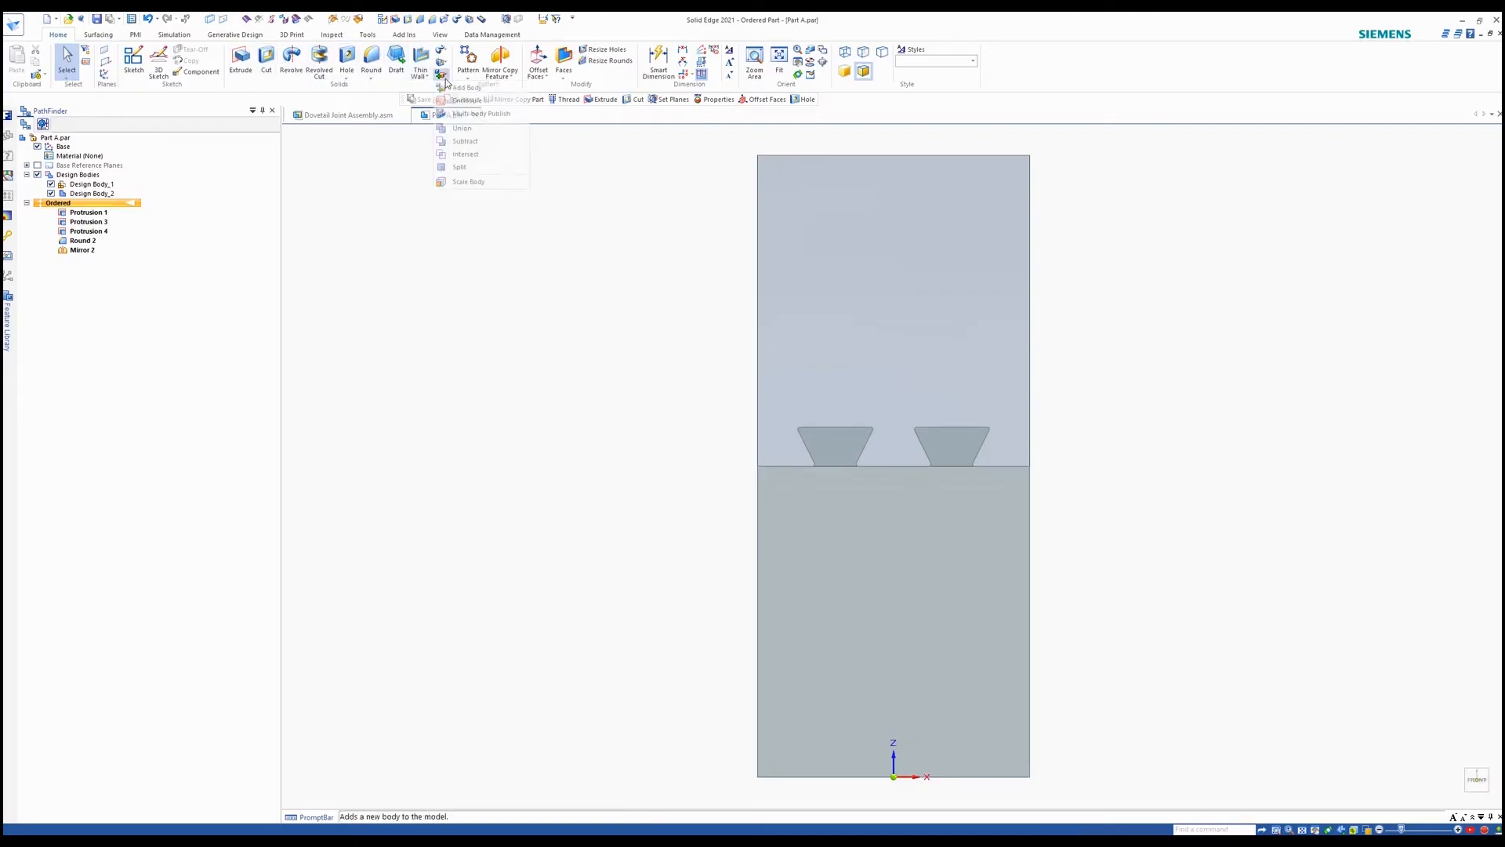
left_click(477, 142)
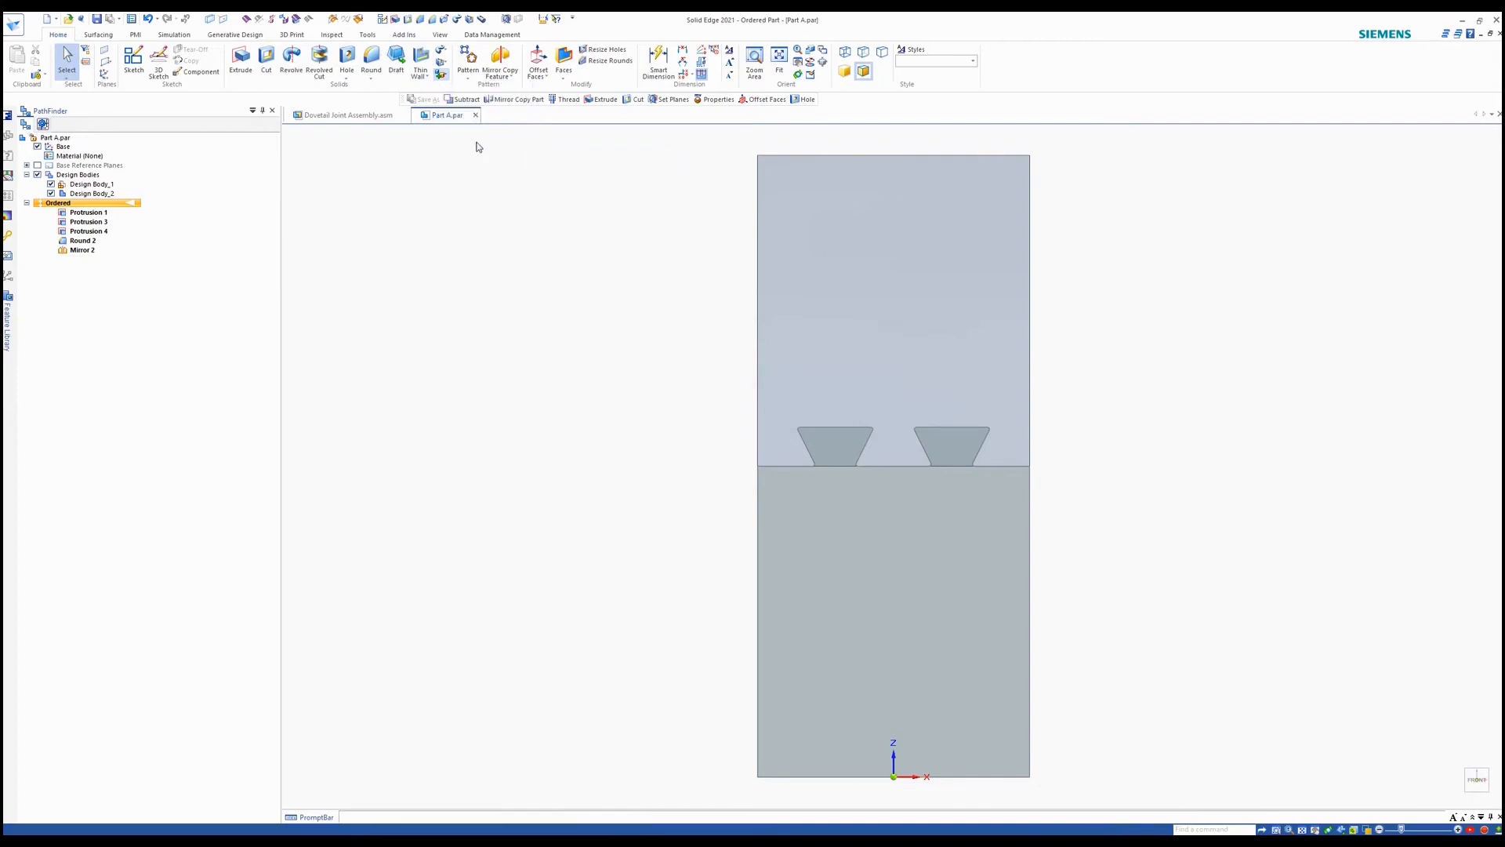
left_click(862, 343)
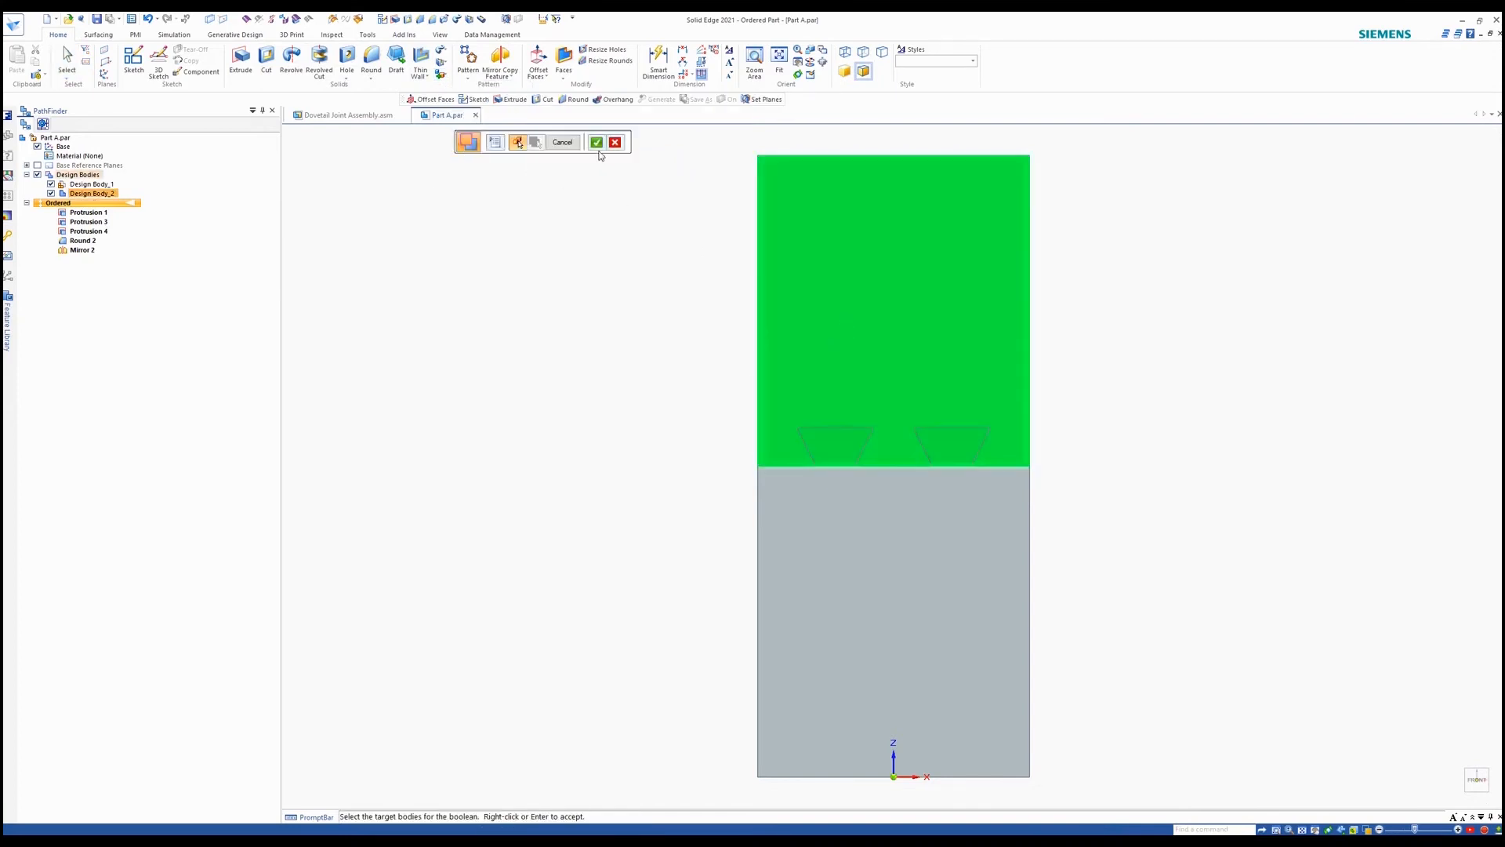
left_click(597, 143)
left_click(935, 649)
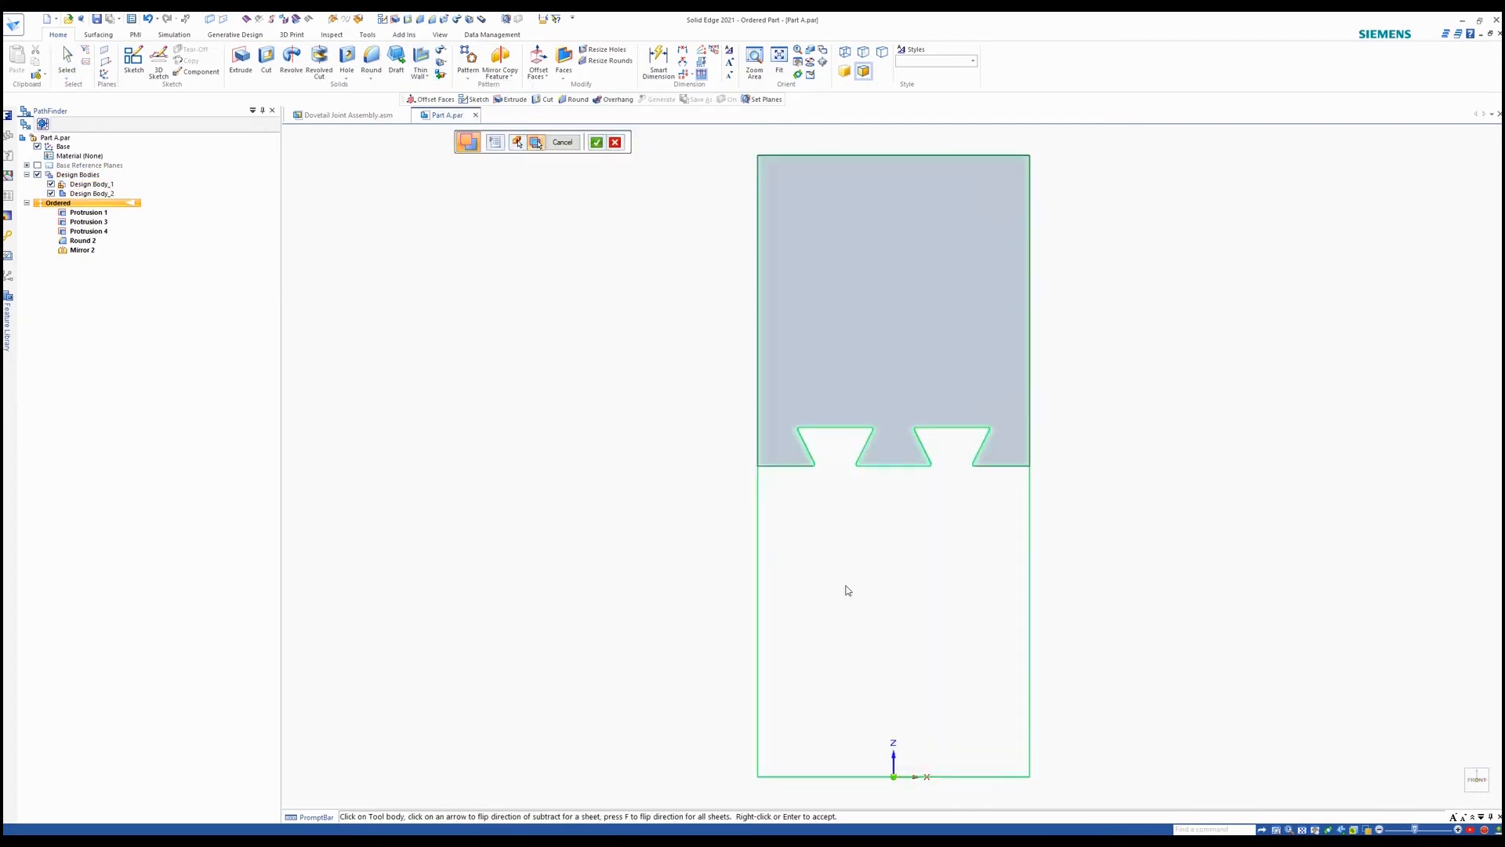
left_click(596, 144)
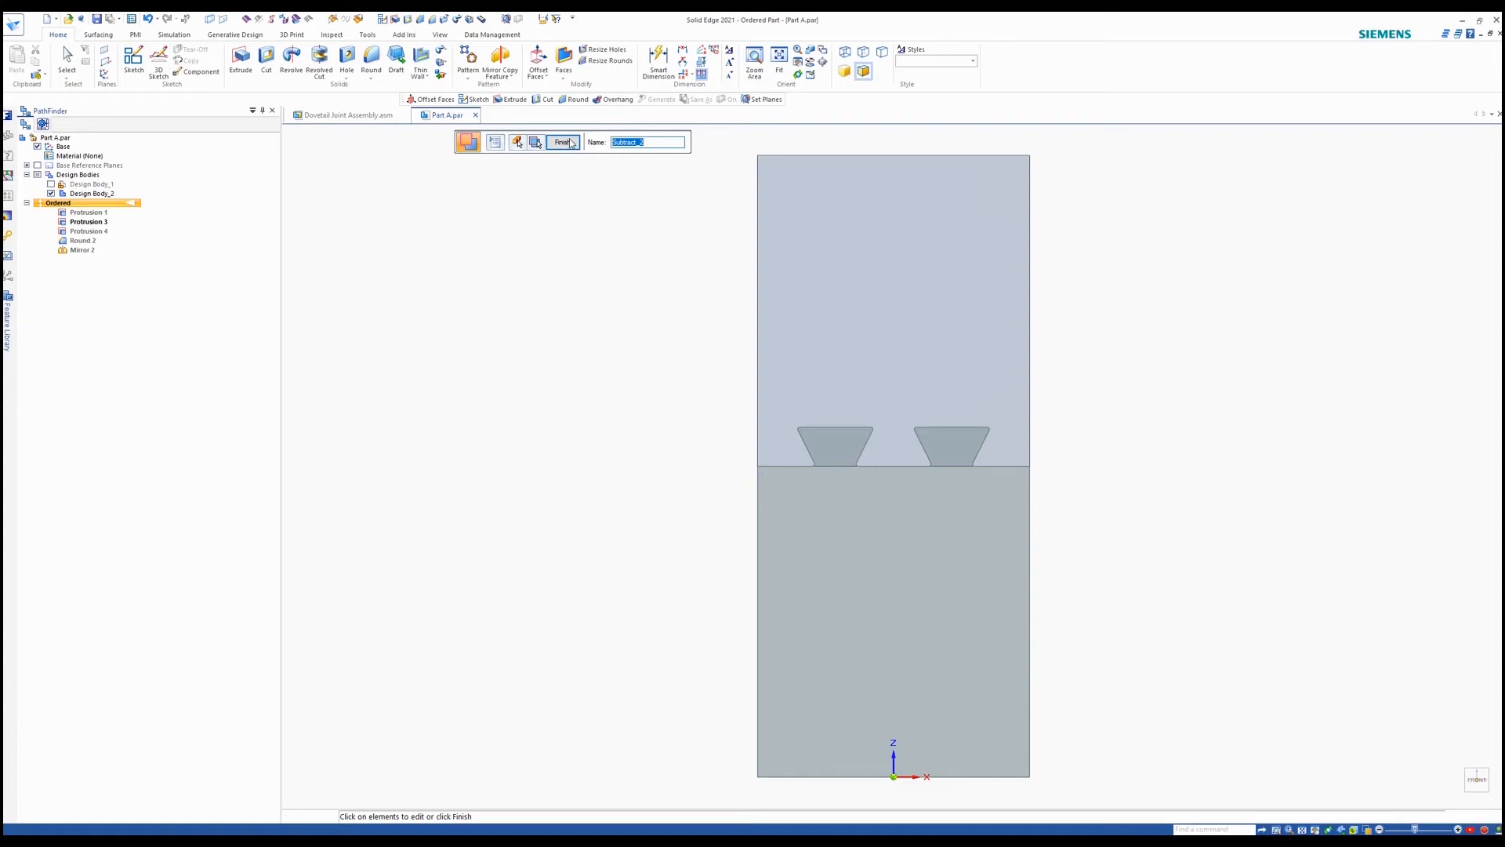
left_click(562, 142)
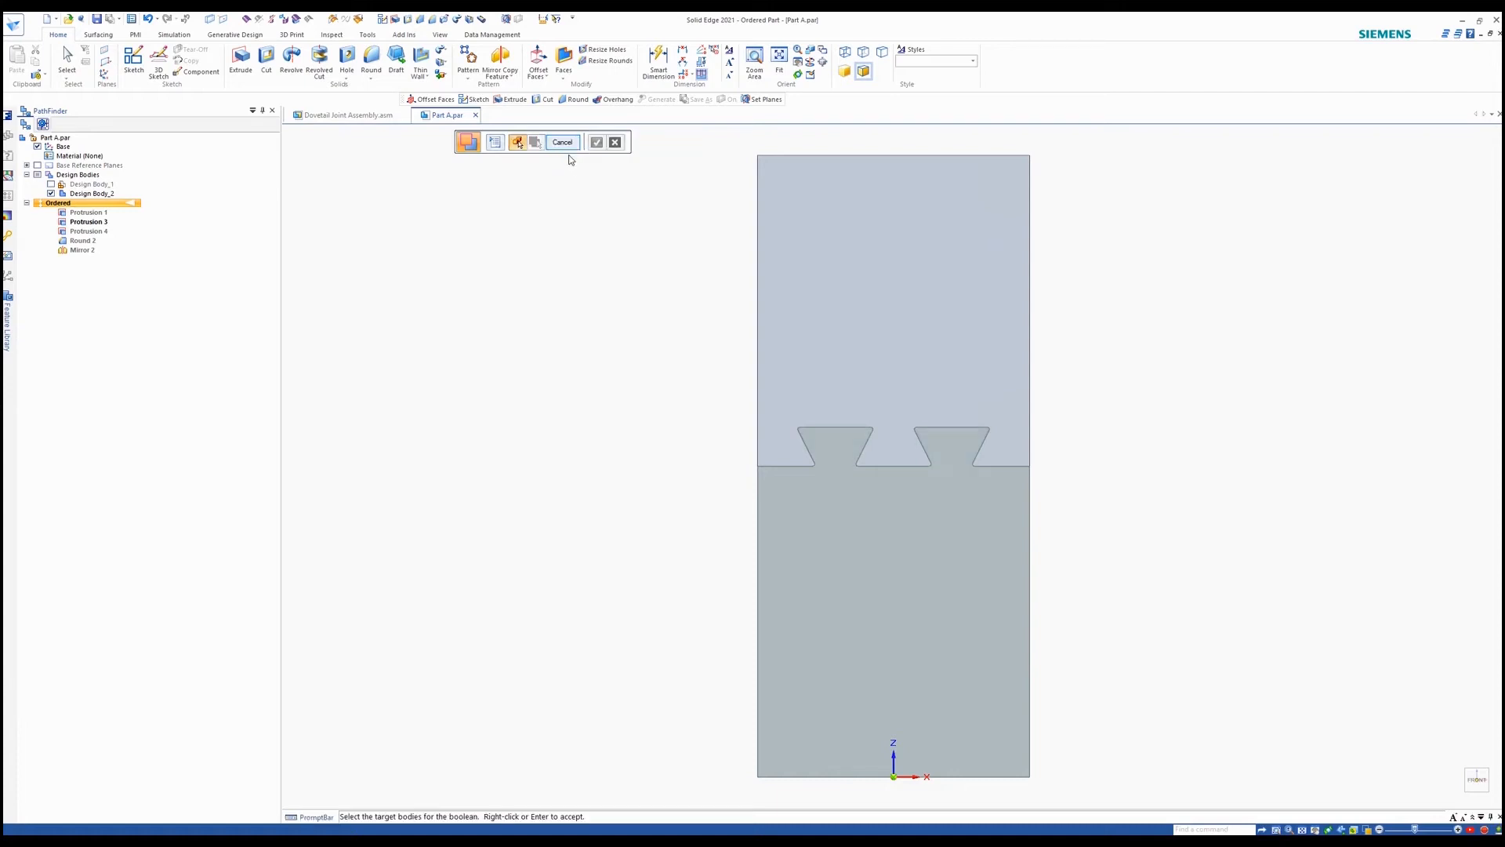
Hide the lower plate body and offset the upper plate's whole chain of mating faces by 0.2 mm into the plate
left_click(51, 184)
left_click(51, 185)
left_click(51, 185)
middle_click_drag(749, 439, 863, 511)
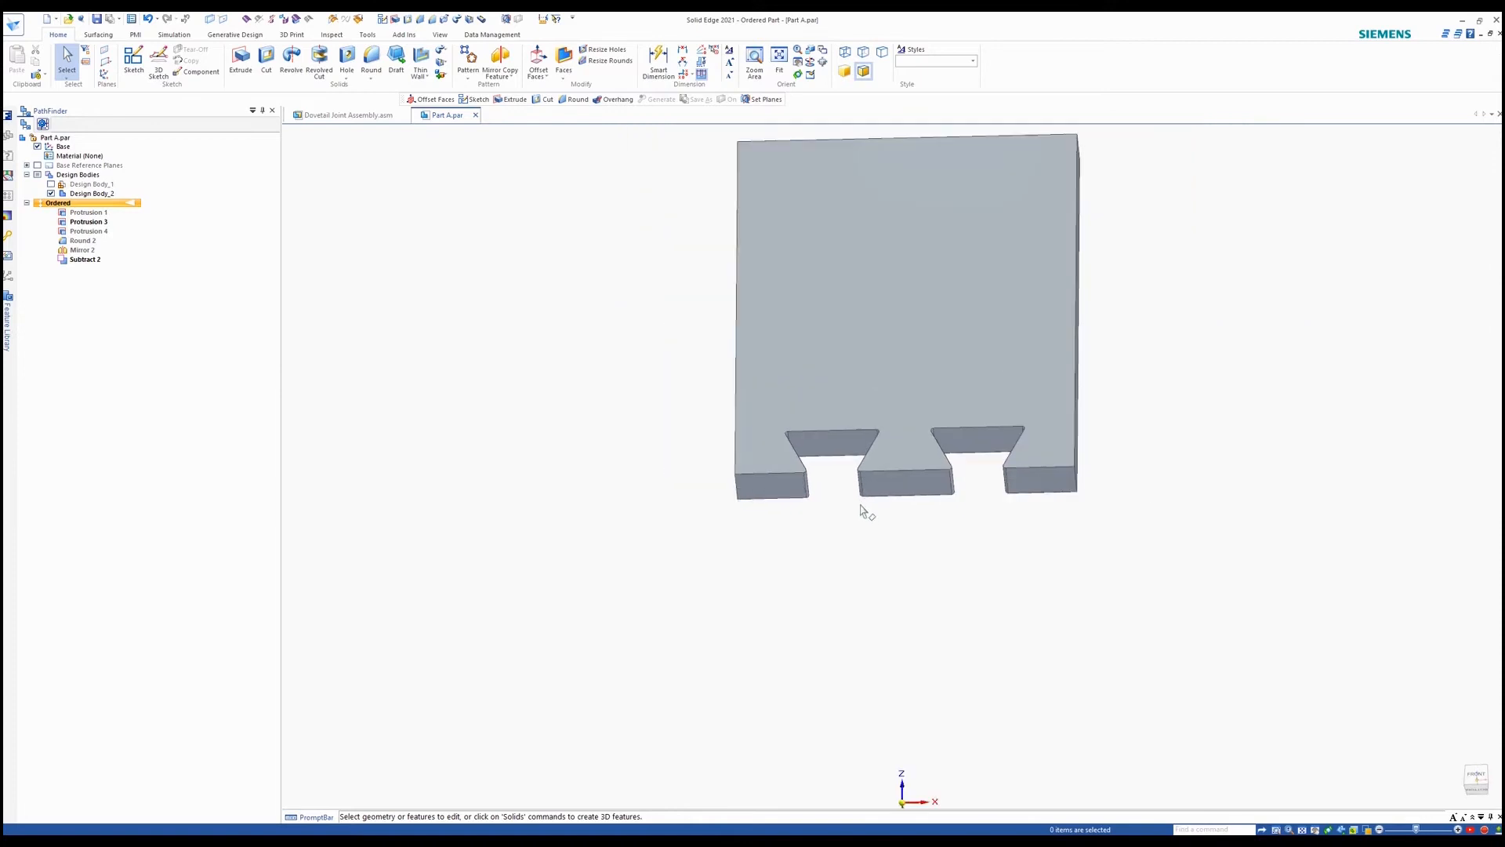
left_click(541, 61)
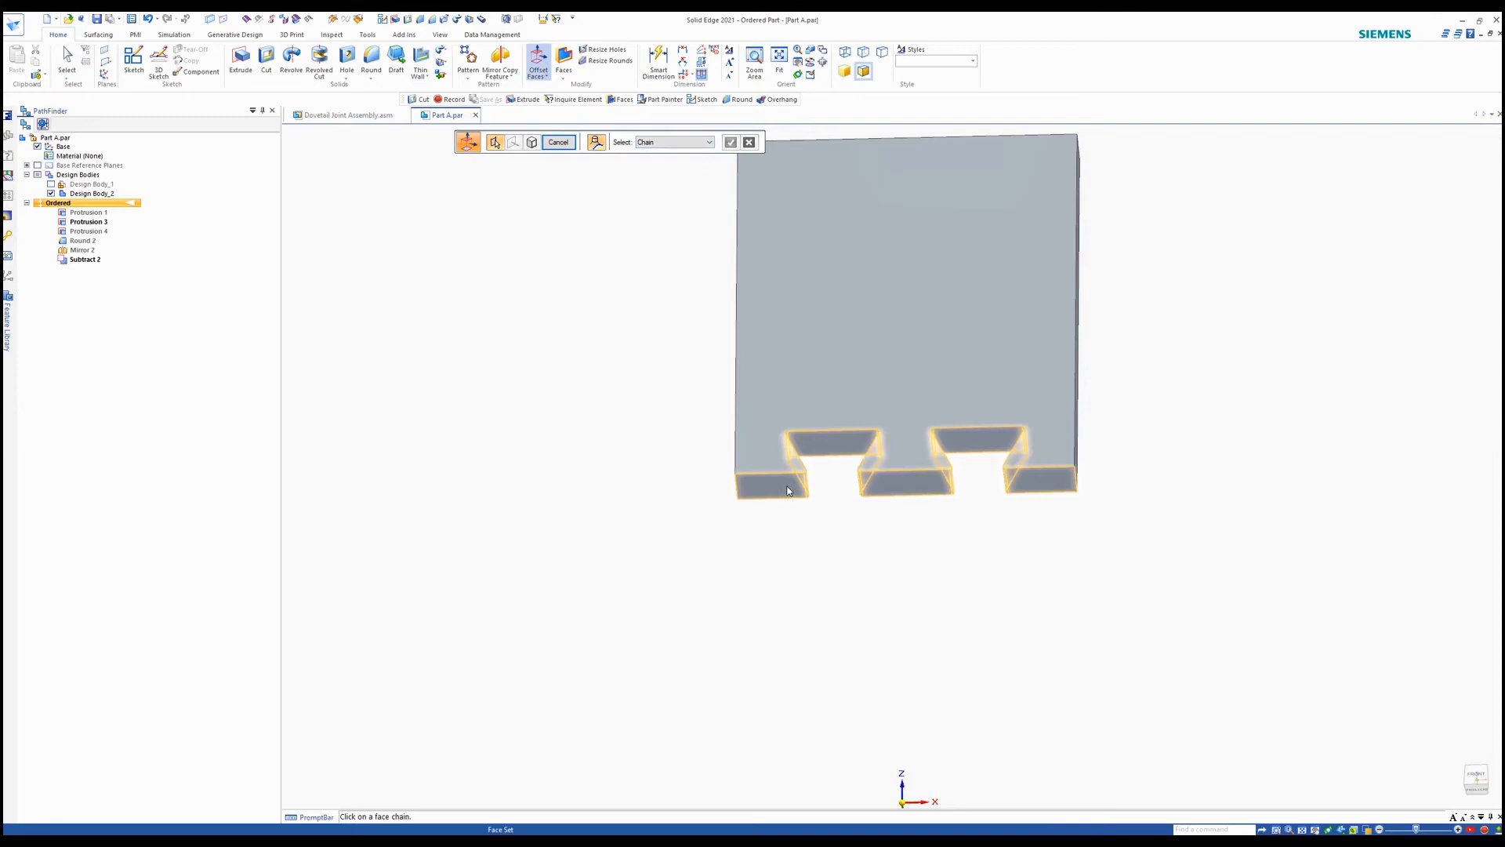
left_click(742, 440)
left_click(731, 142)
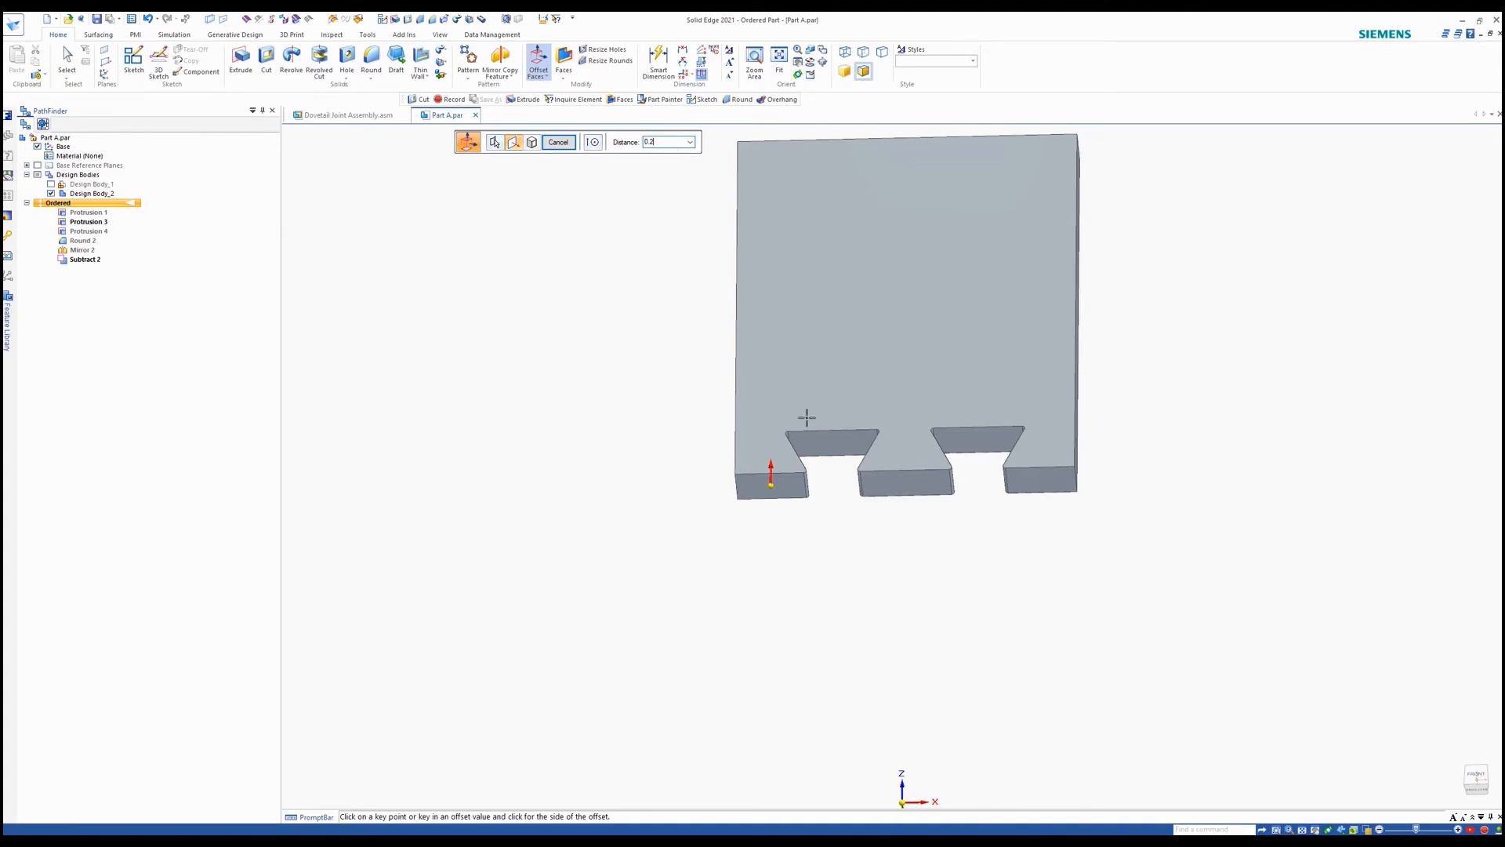
left_click(779, 415)
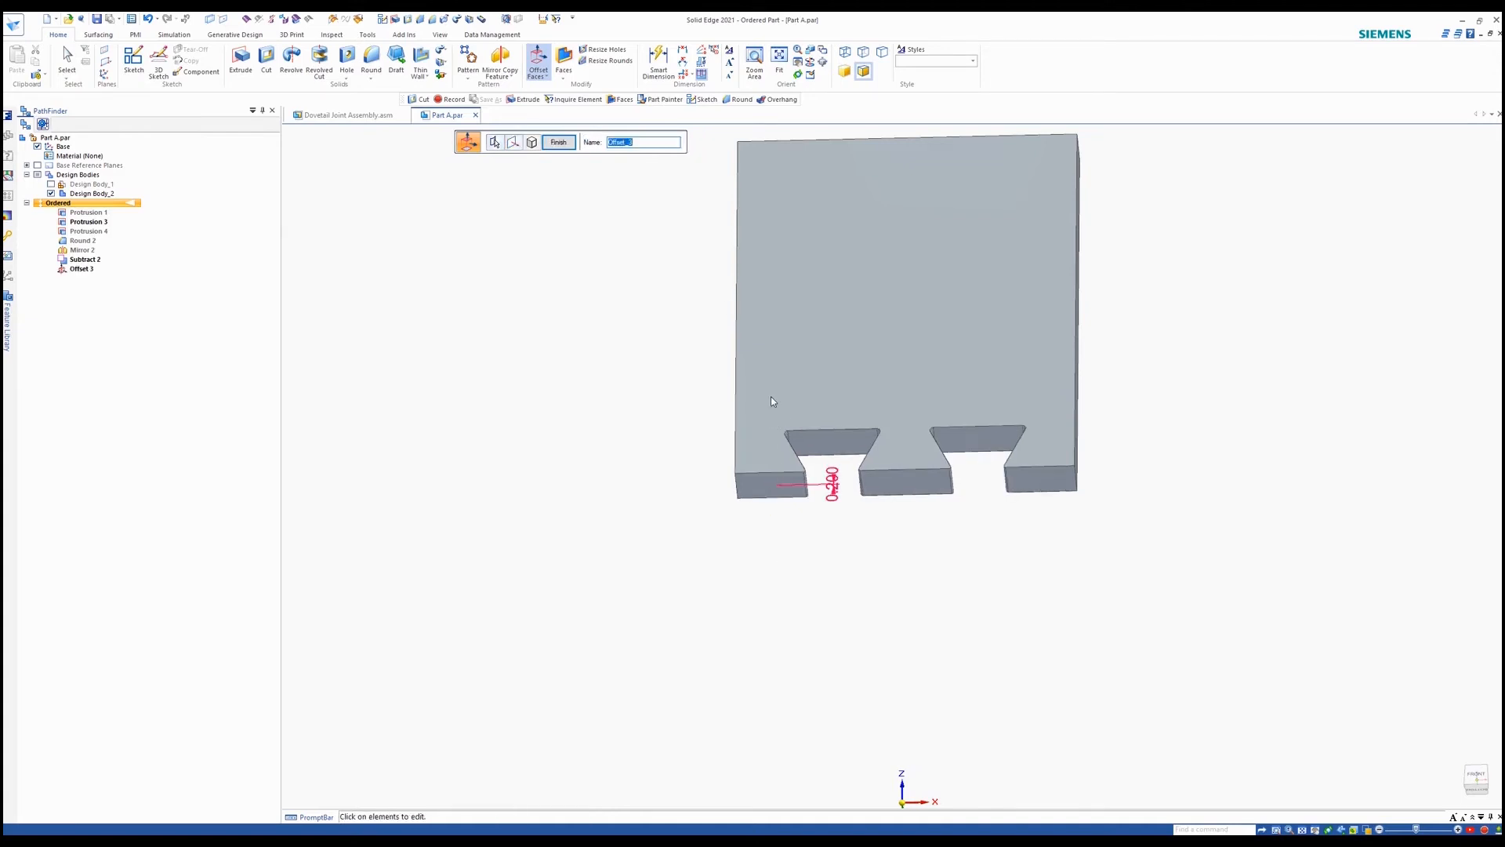
left_click(558, 142)
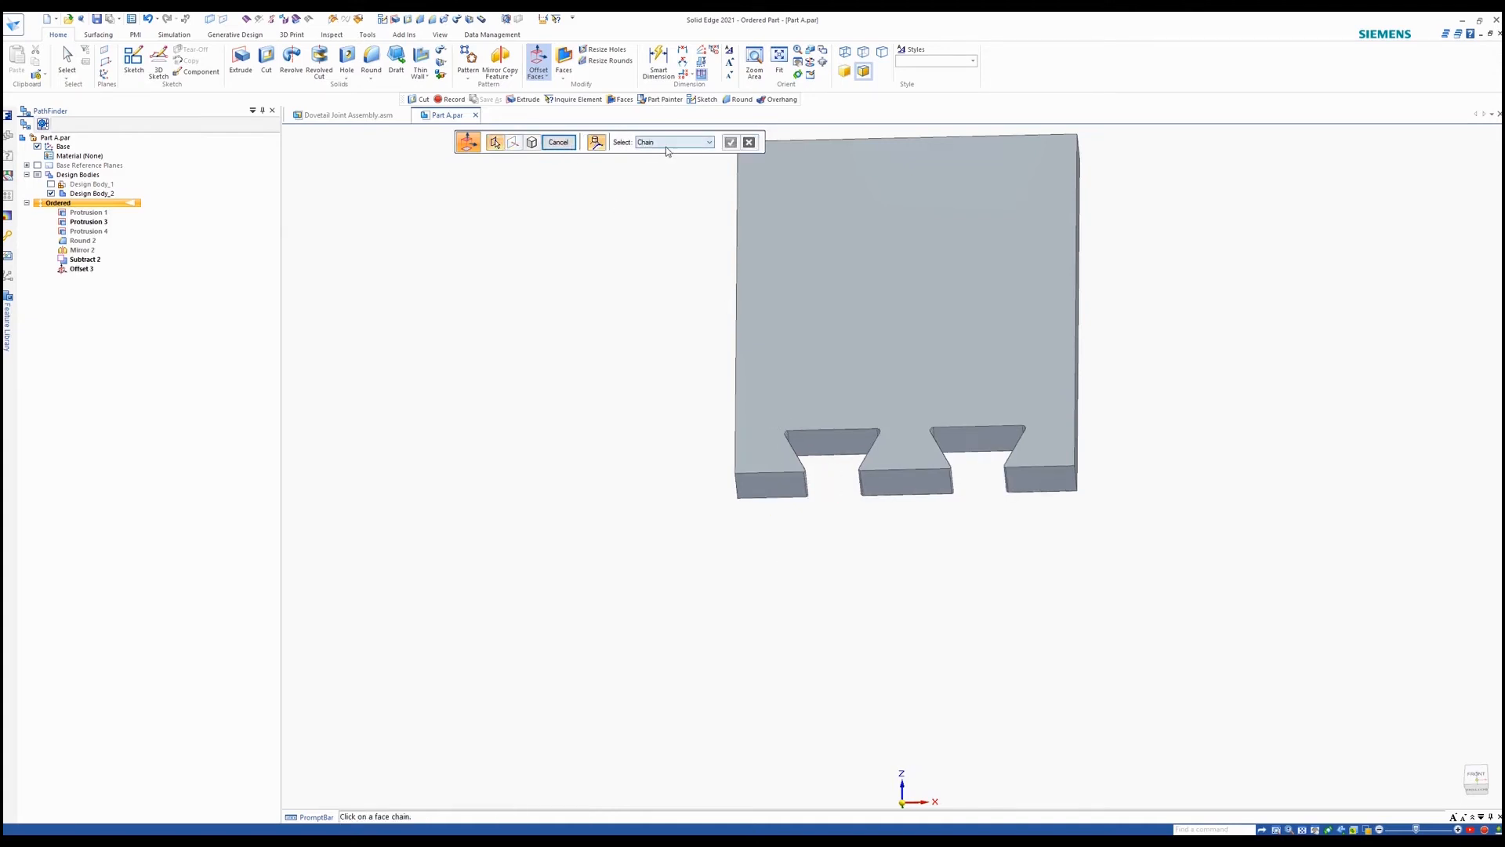
Offset the inner end faces and corner rounds of both dovetail sockets by 0.1 mm toward the socket openings, using single-face selection
left_click(669, 143)
left_click(666, 153)
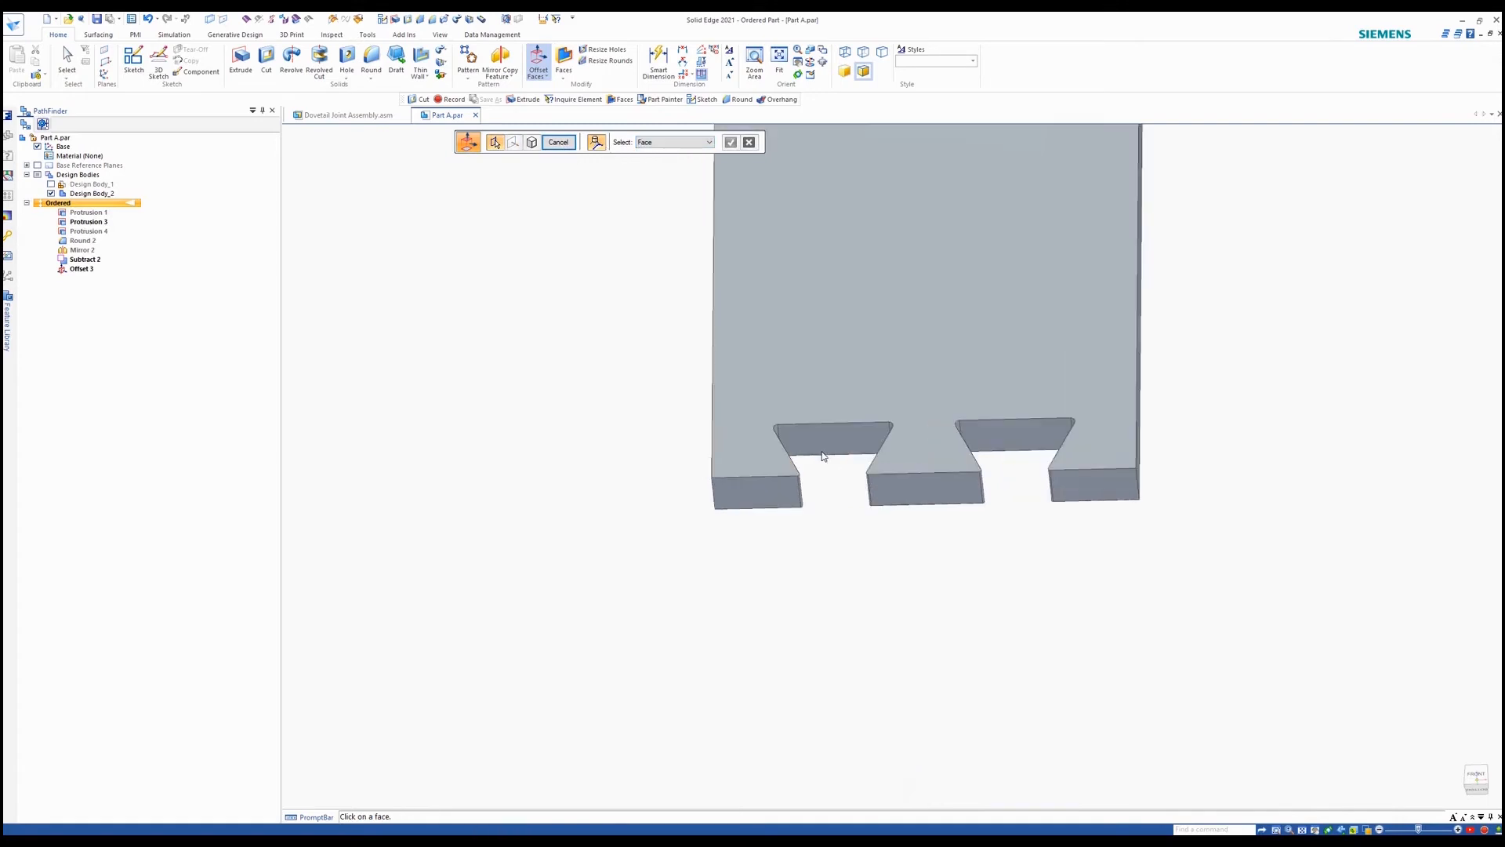
left_click(827, 440)
left_click(964, 429)
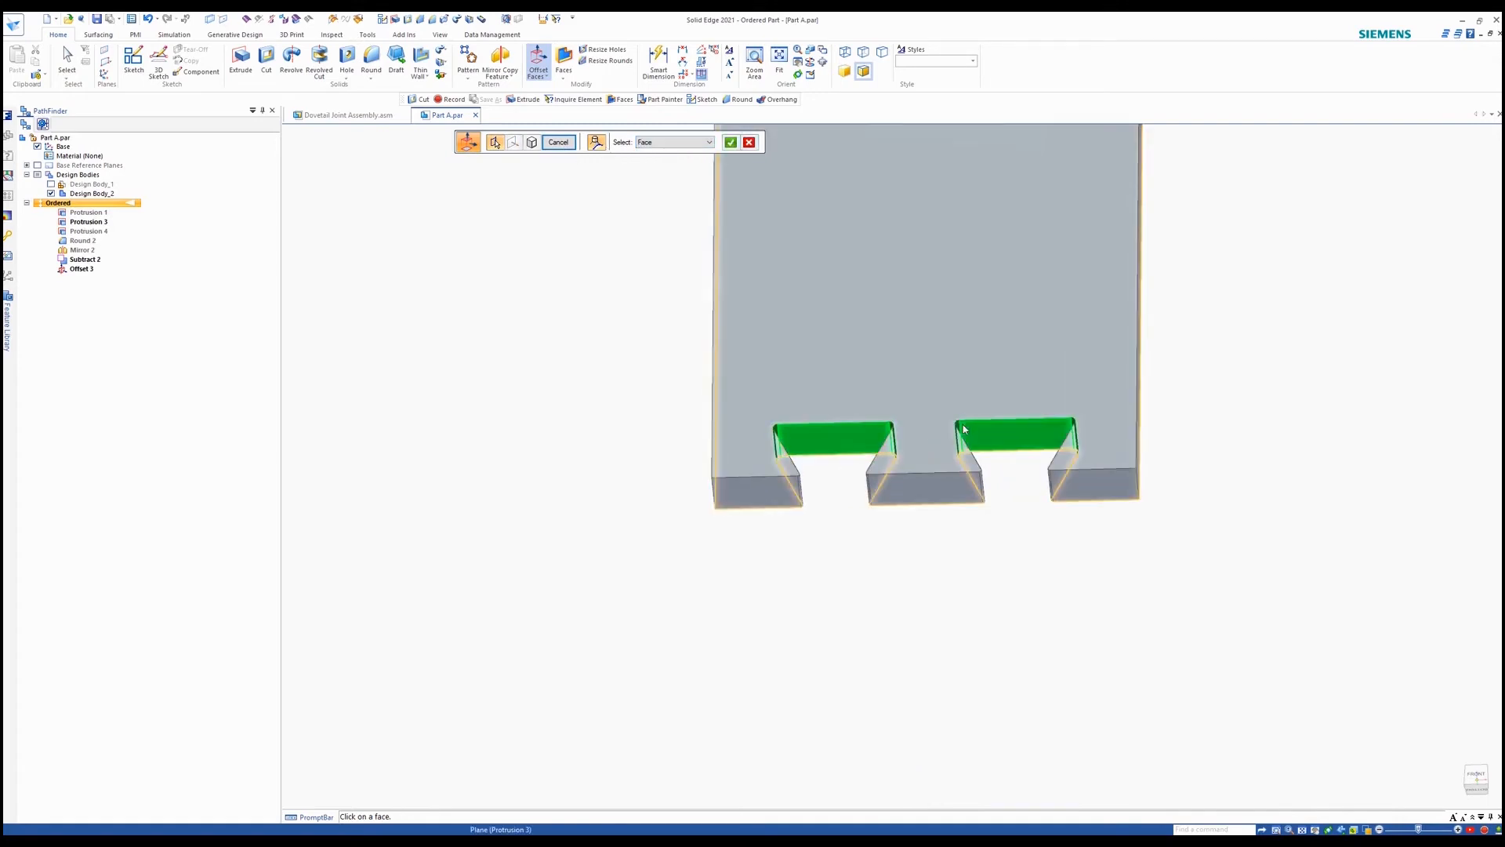
left_click(730, 142)
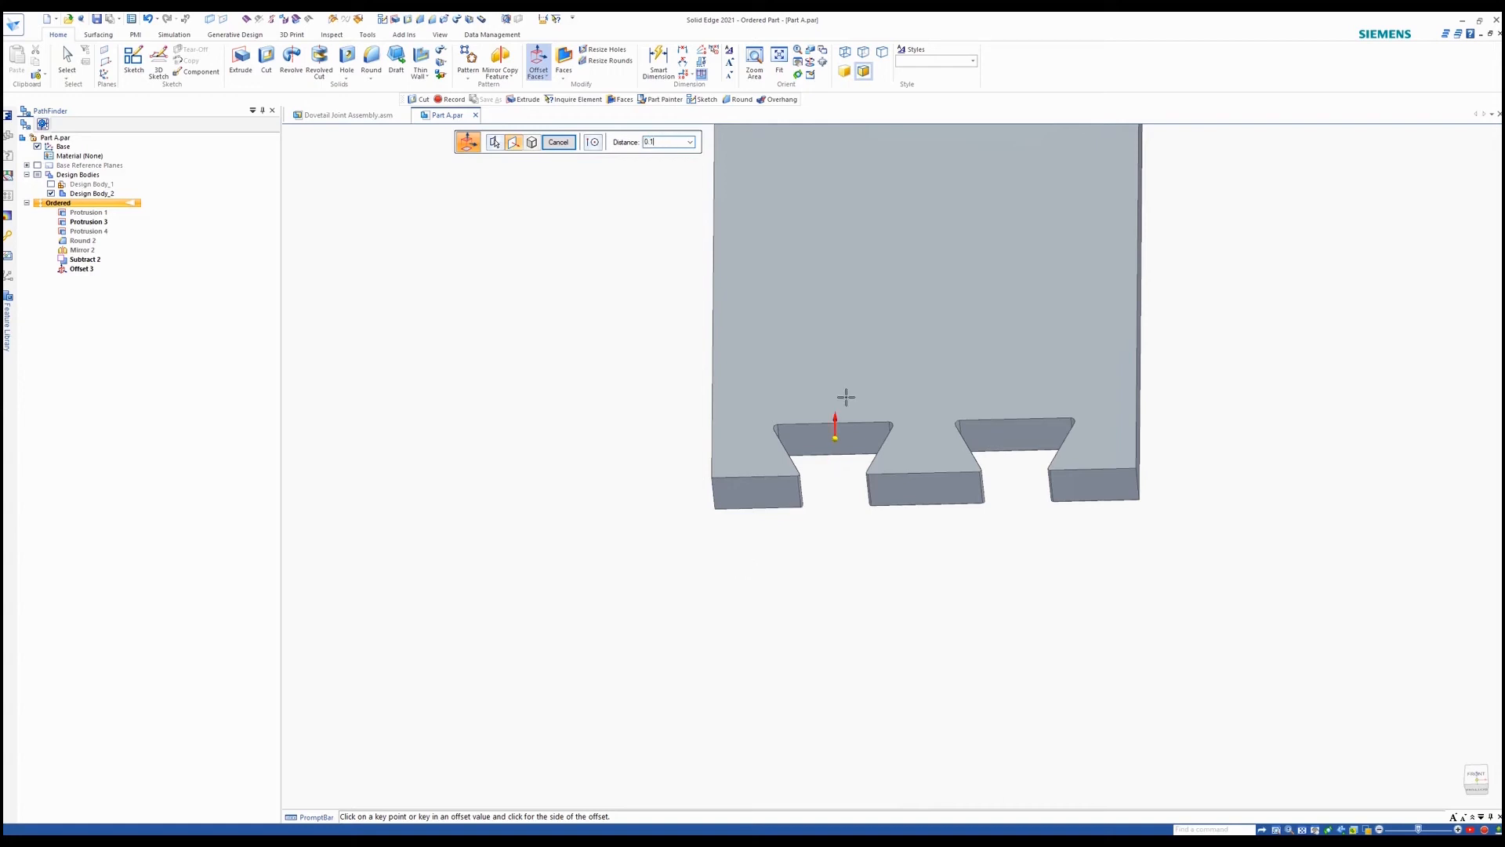
left_click(851, 544)
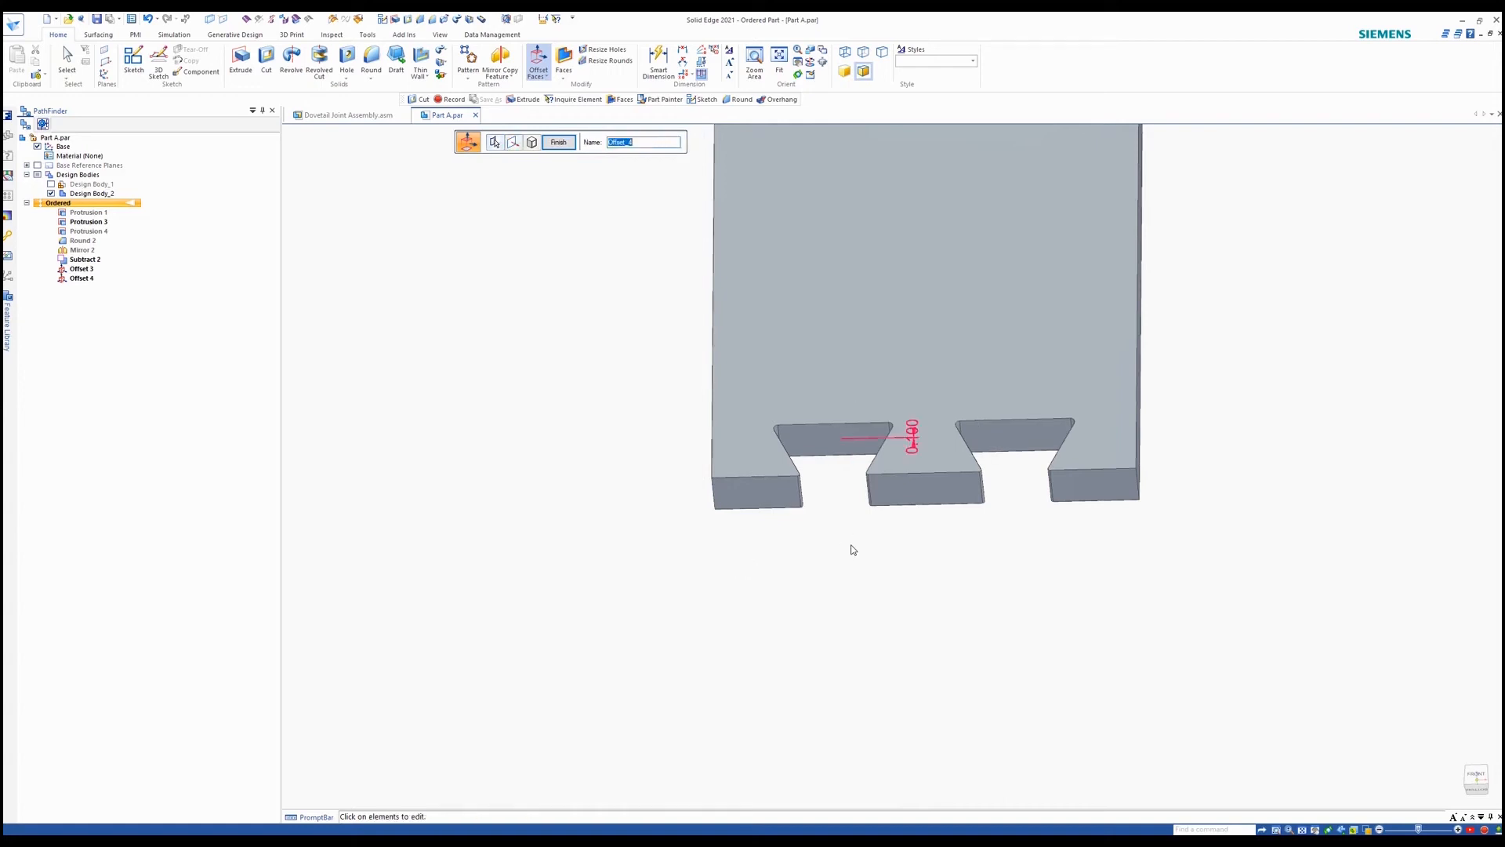
left_click(559, 142)
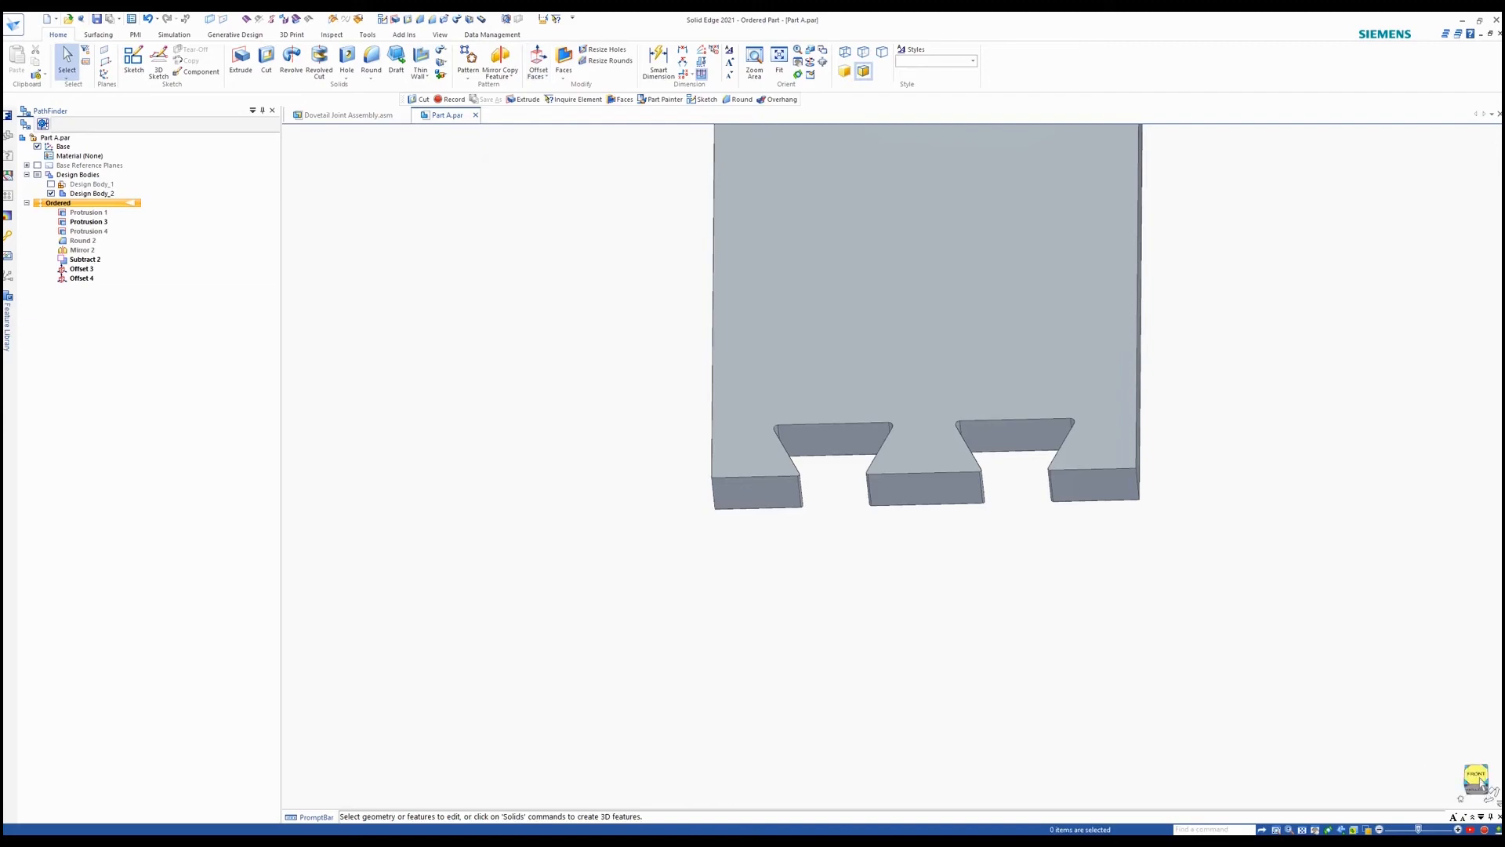
Show the lower plate body again and examine the clearance around both dovetails from the front
left_click(1477, 776)
left_click(51, 184)
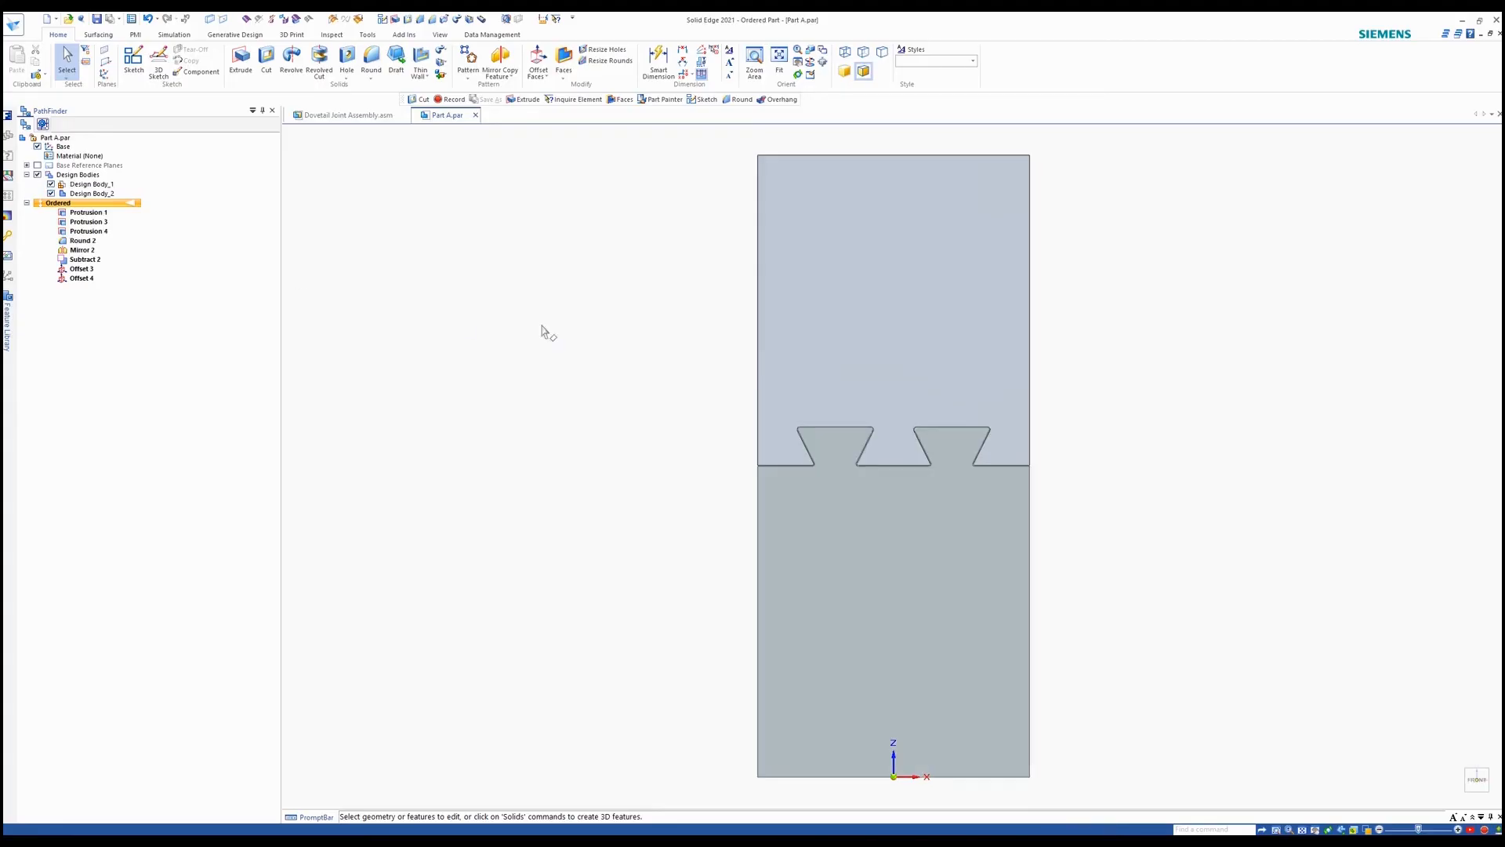
scroll(870, 453, "up", 7)
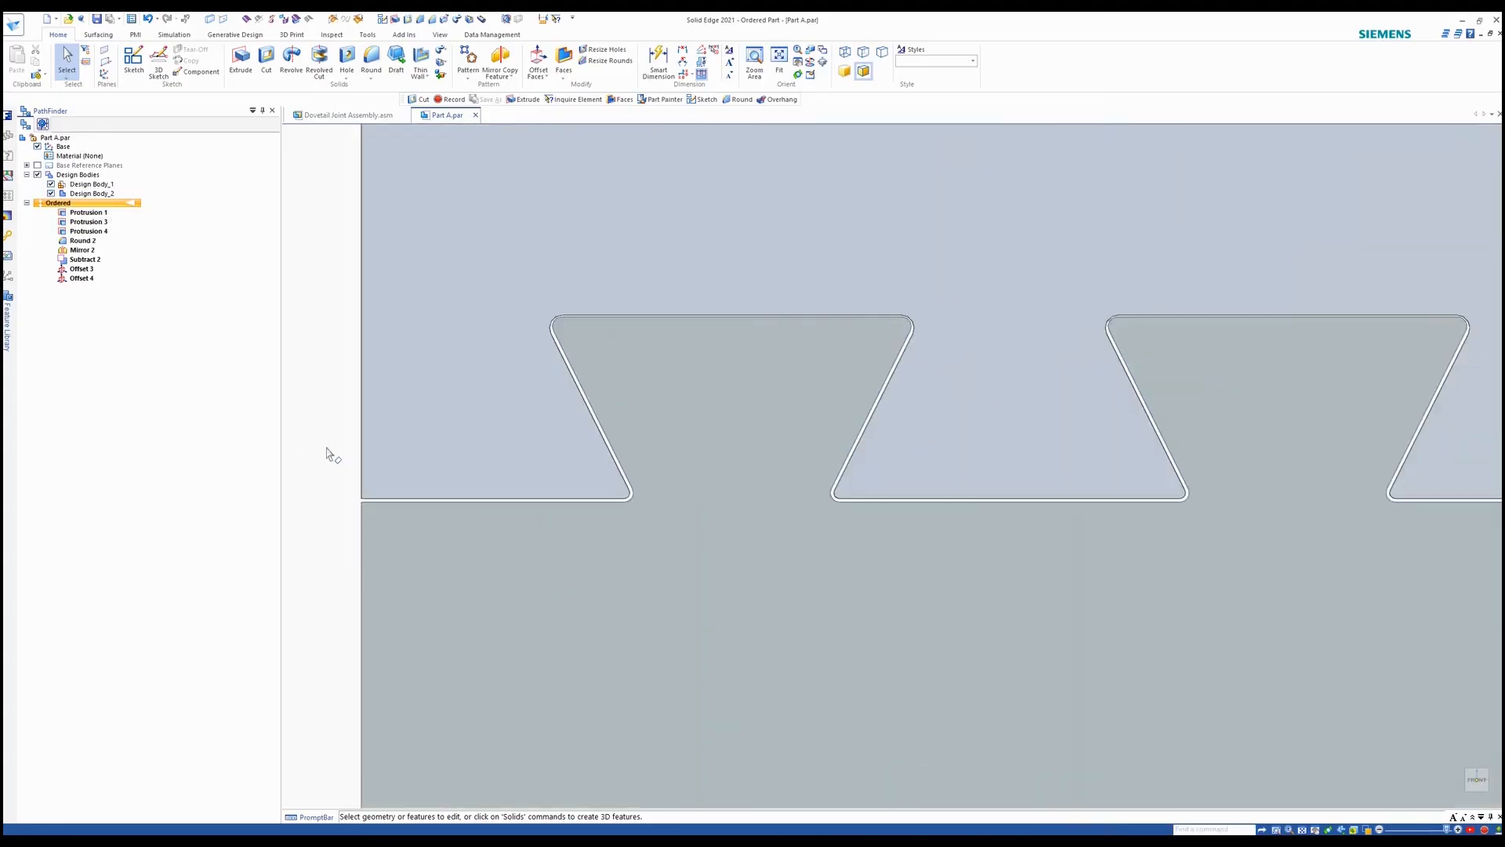
scroll(329, 456, "down", 1)
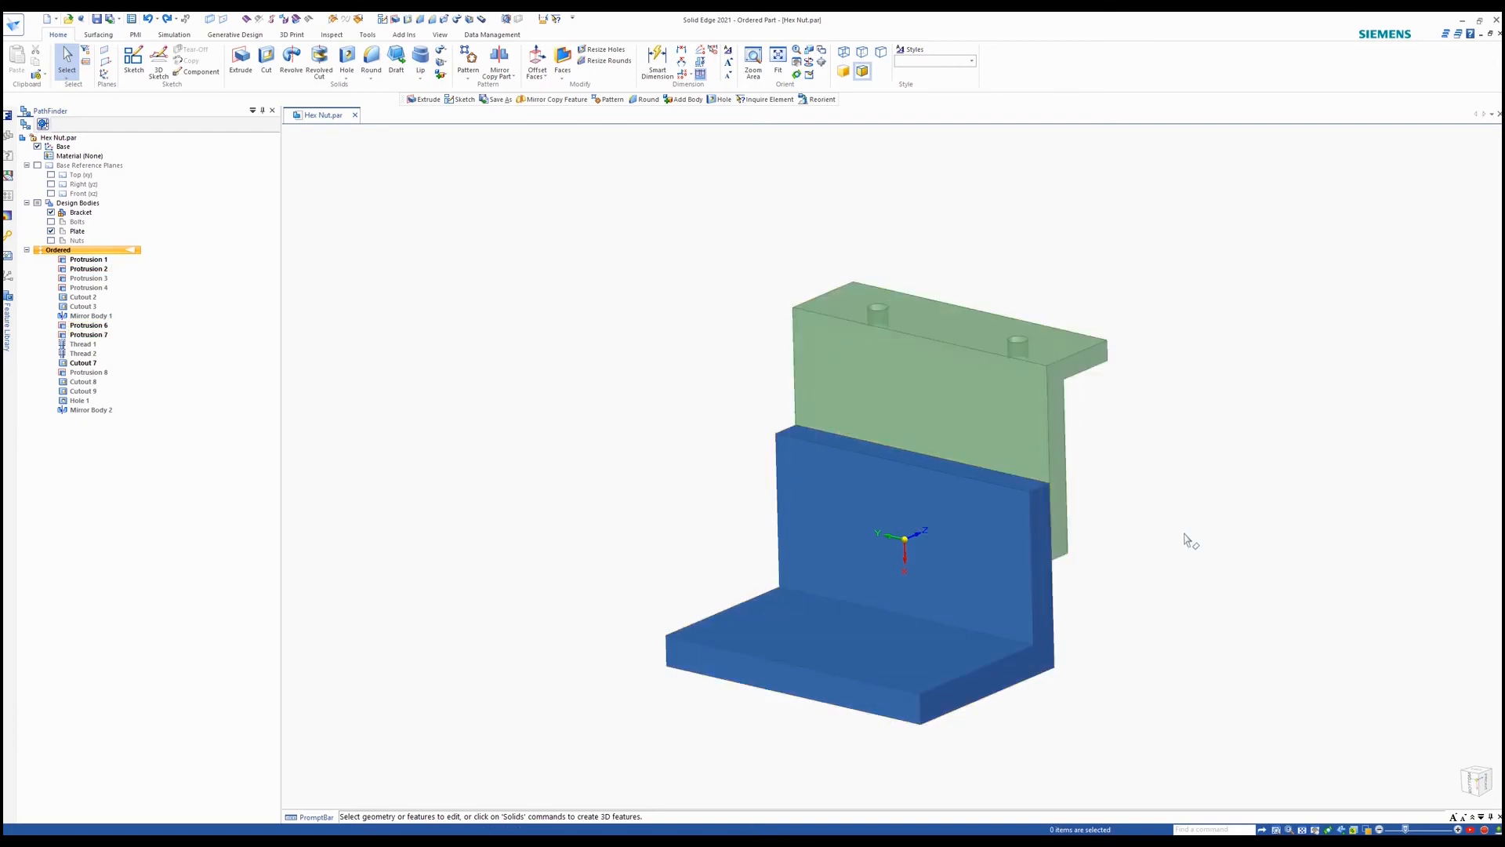
Show the Bolts body in the bracket part, and display the Nuts body and hide it again
middle_click_drag(1189, 547, 614, 426)
left_click(51, 222)
middle_click_drag(396, 361, 575, 434)
left_click(51, 241)
mouse_move(1034, 564)
middle_mouse_down()
mouse_move(924, 557)
mouse_move(914, 584)
mouse_move(858, 594)
mouse_move(977, 563)
mouse_move(1016, 579)
middle_mouse_up()
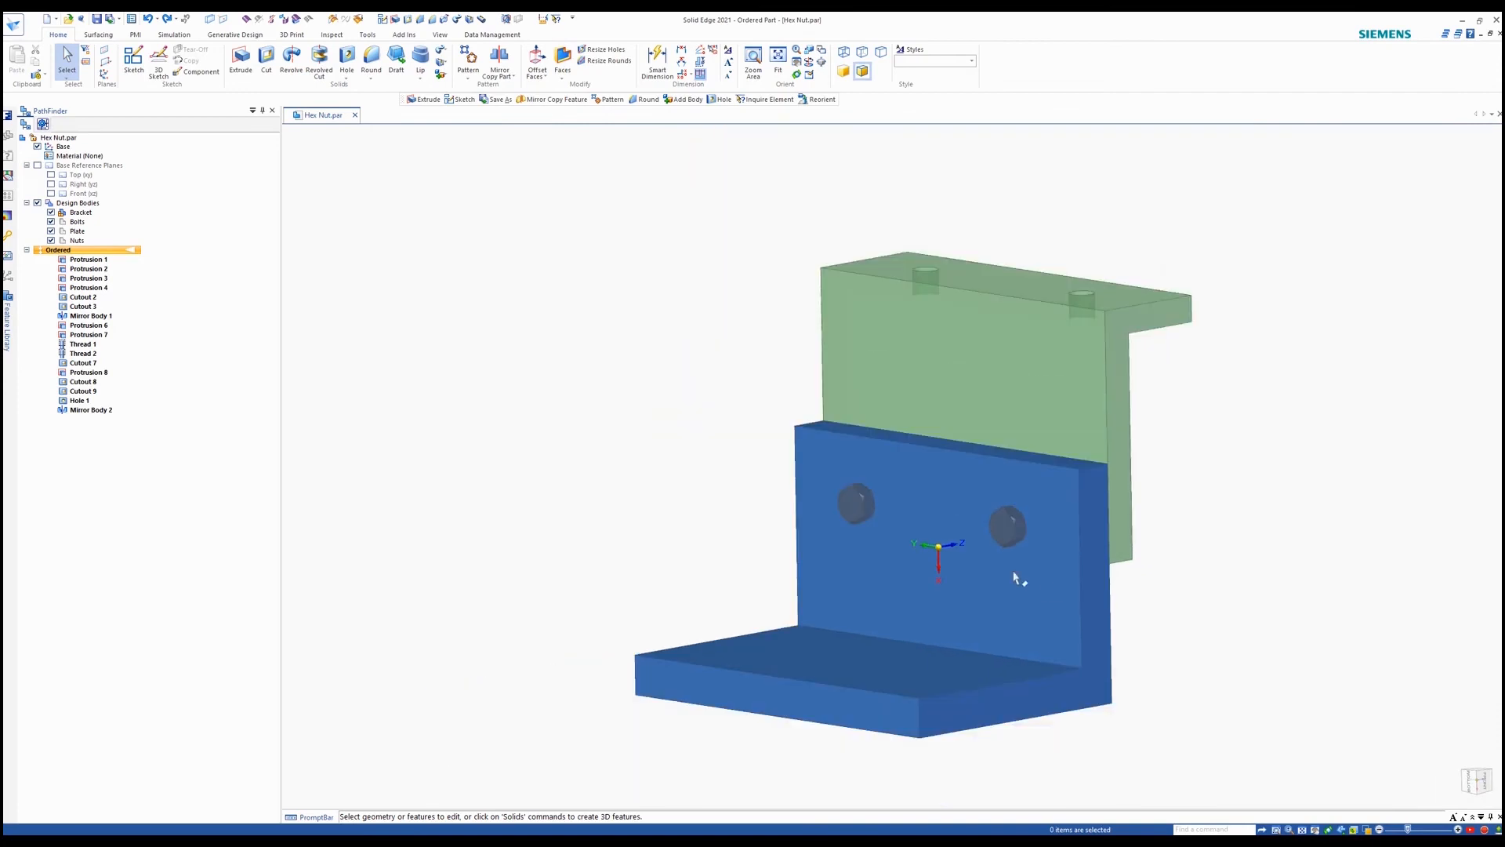
left_click(51, 240)
Start a cutout on the bracket's upright face and sketch a 9 mm diameter circle centred on each of the two bolt heads
left_click(269, 63)
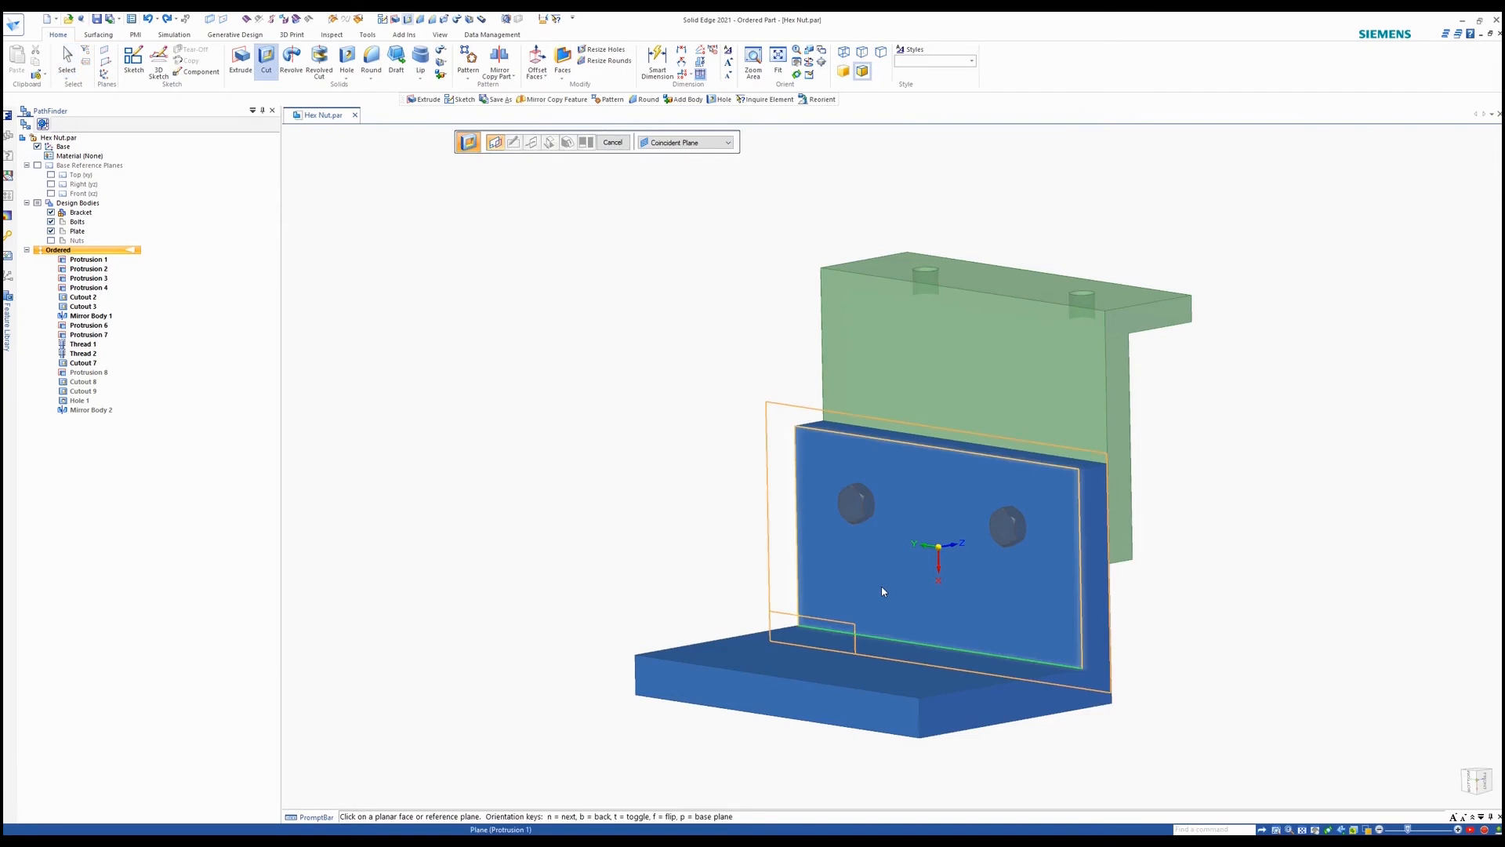
left_click(881, 585)
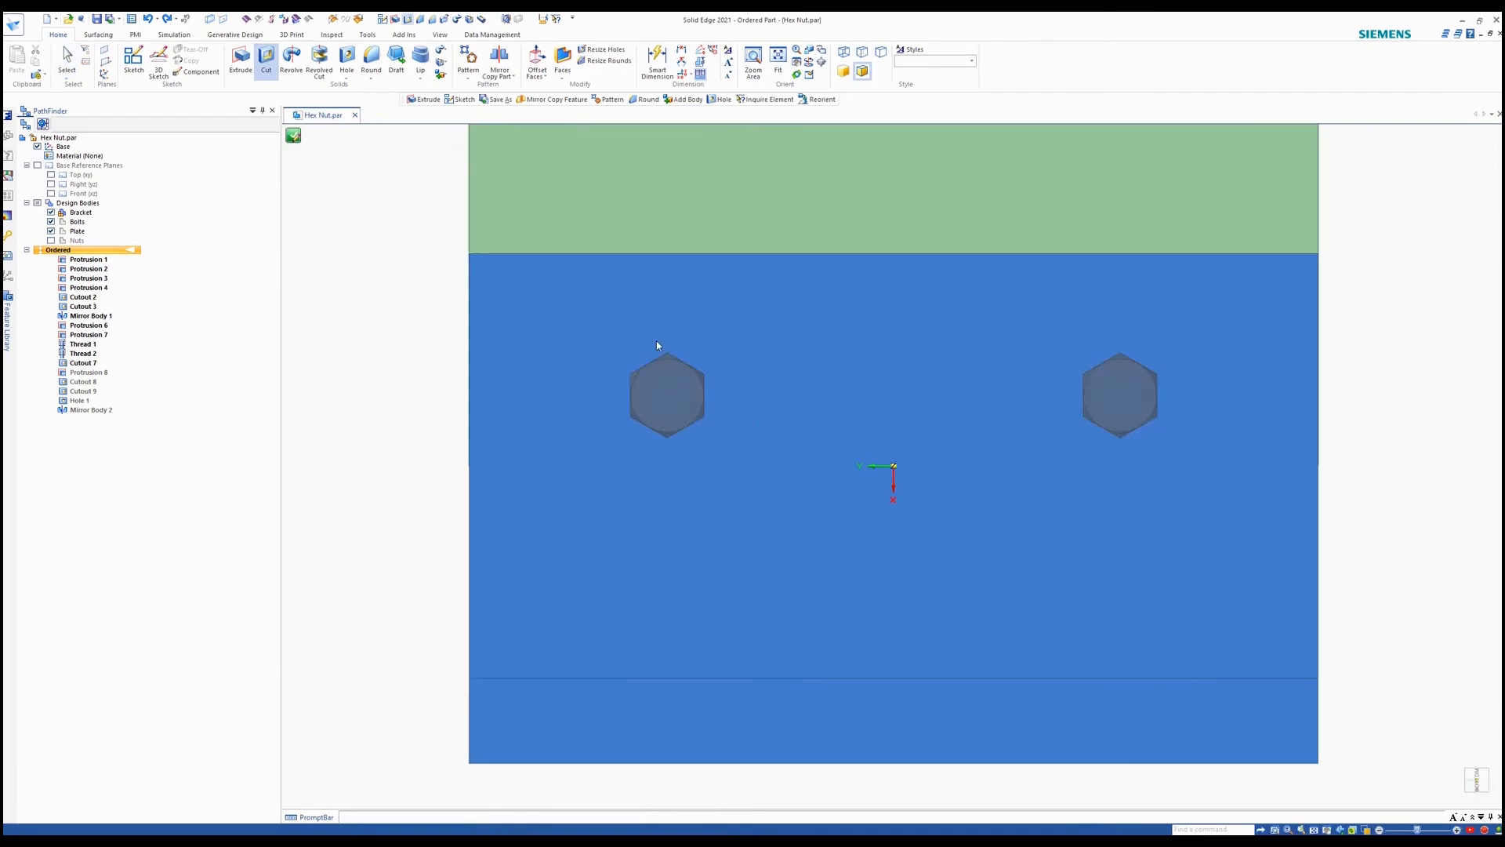
key("c")
scroll(657, 374, "up", 3)
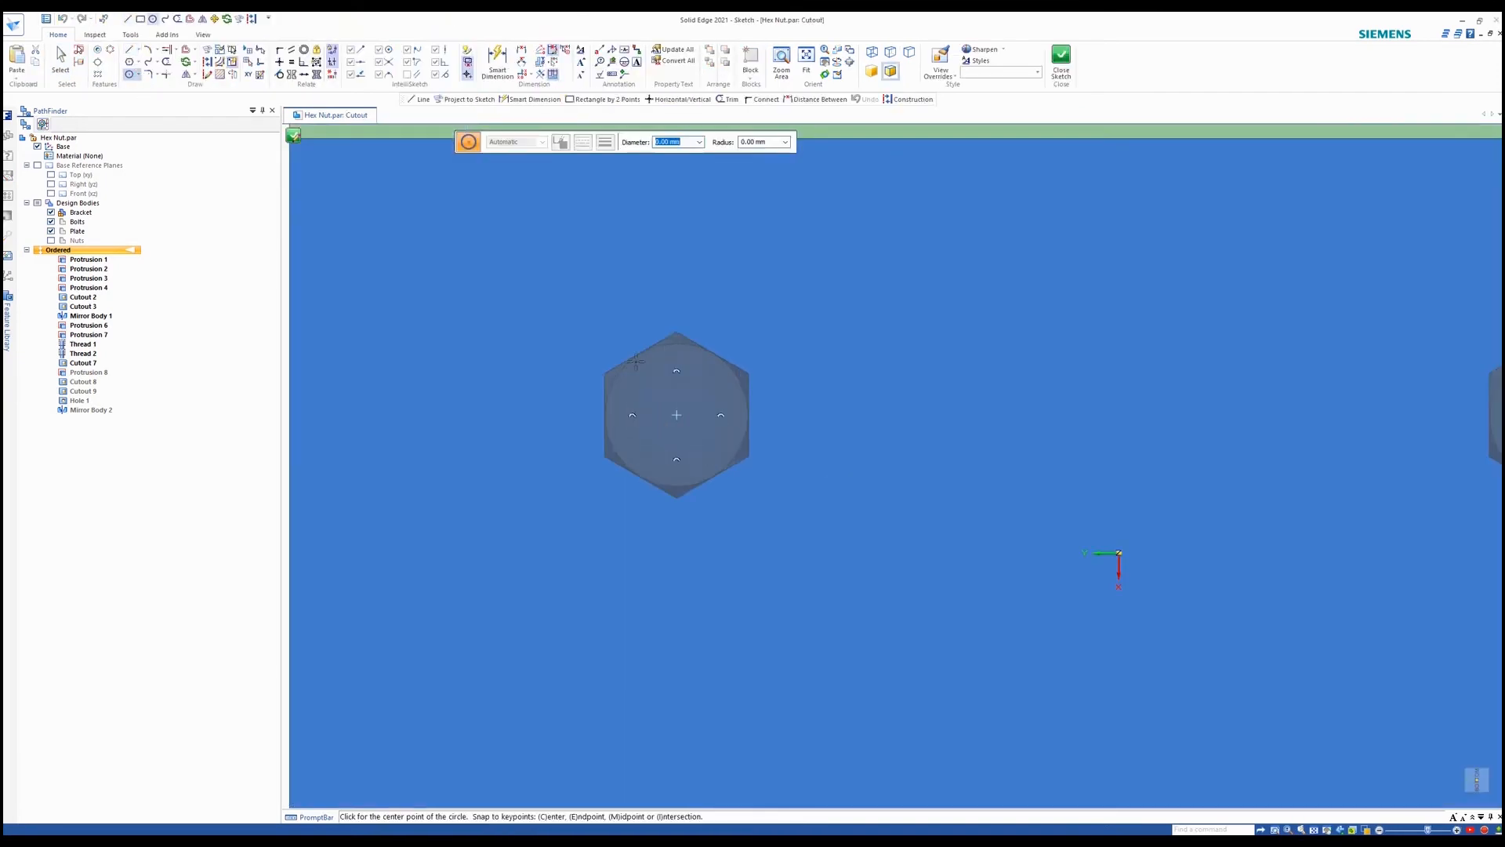
left_click(678, 416)
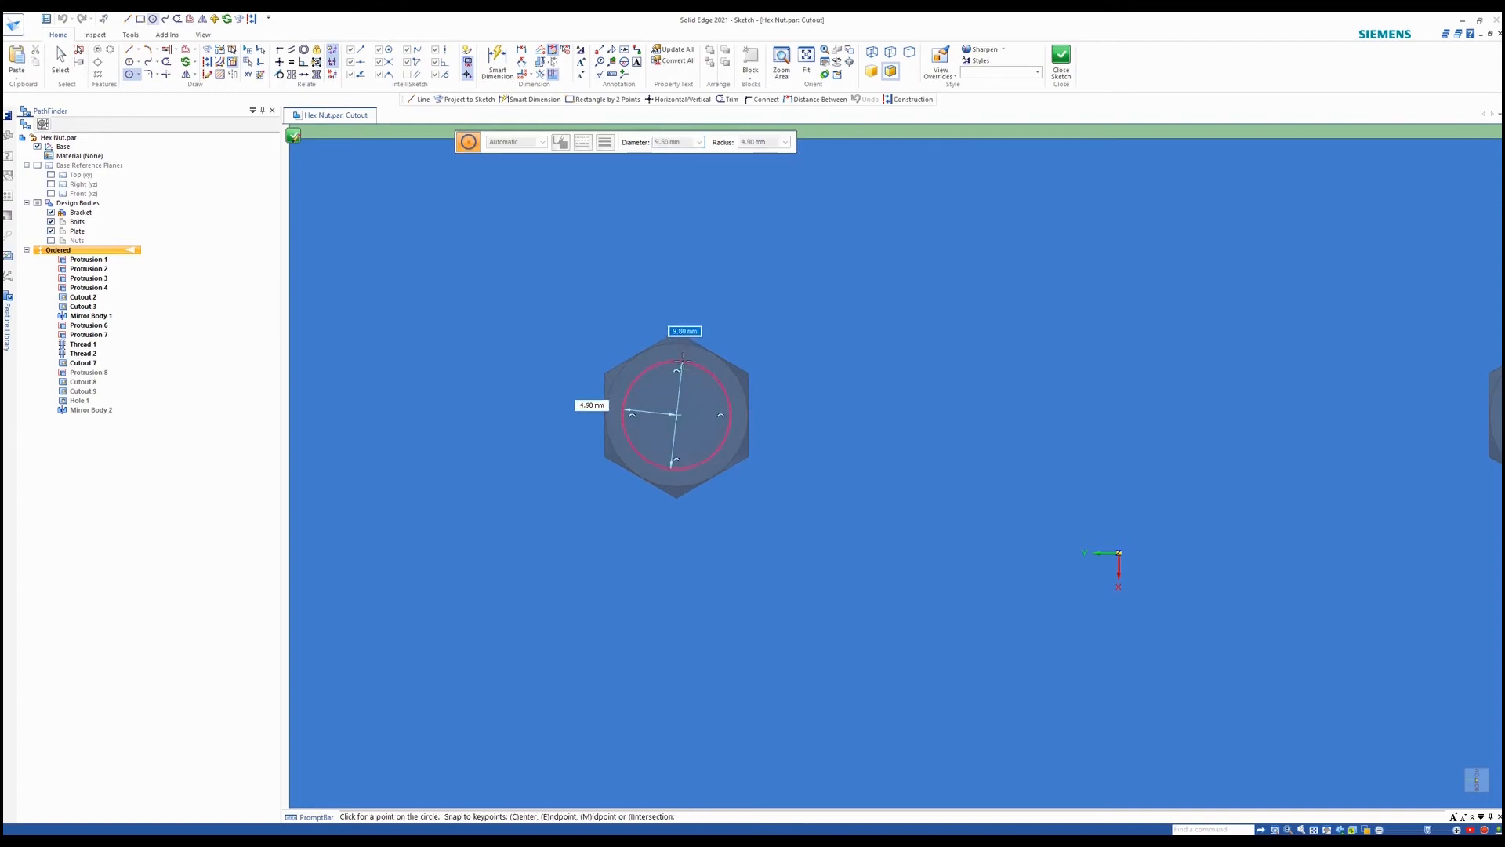
type("9")
key("Return")
scroll(636, 435, "down", 2)
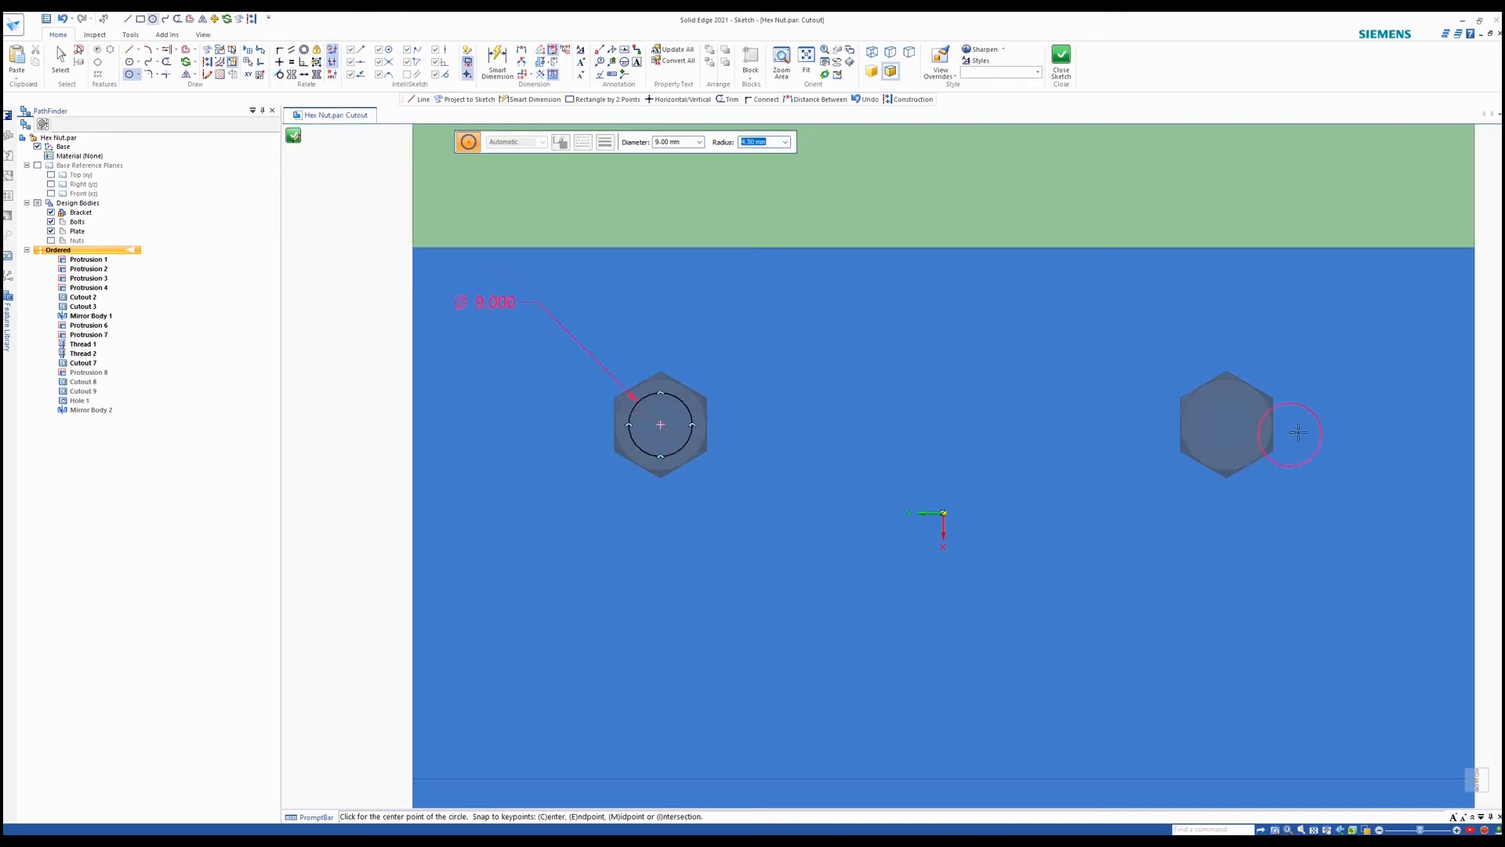
scroll(1296, 428, "up", 4)
left_click(1124, 416)
scroll(1007, 447, "down", 3)
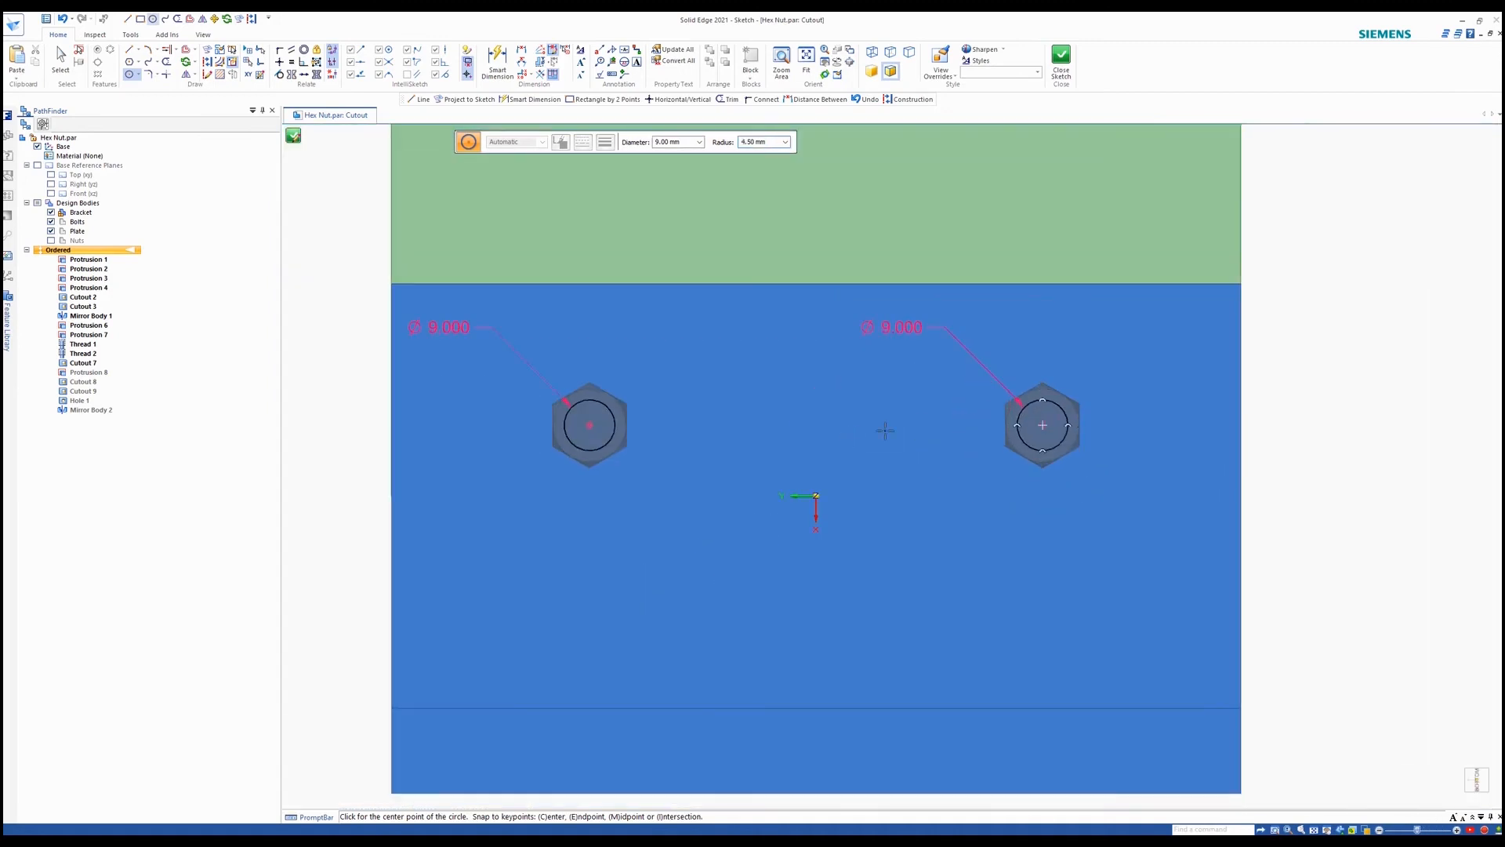
Check from behind the clearance between the sketched circles and the bolt shanks
scroll(939, 457, "up", 1)
middle_click_drag(938, 457, 613, 440)
left_click(1477, 780)
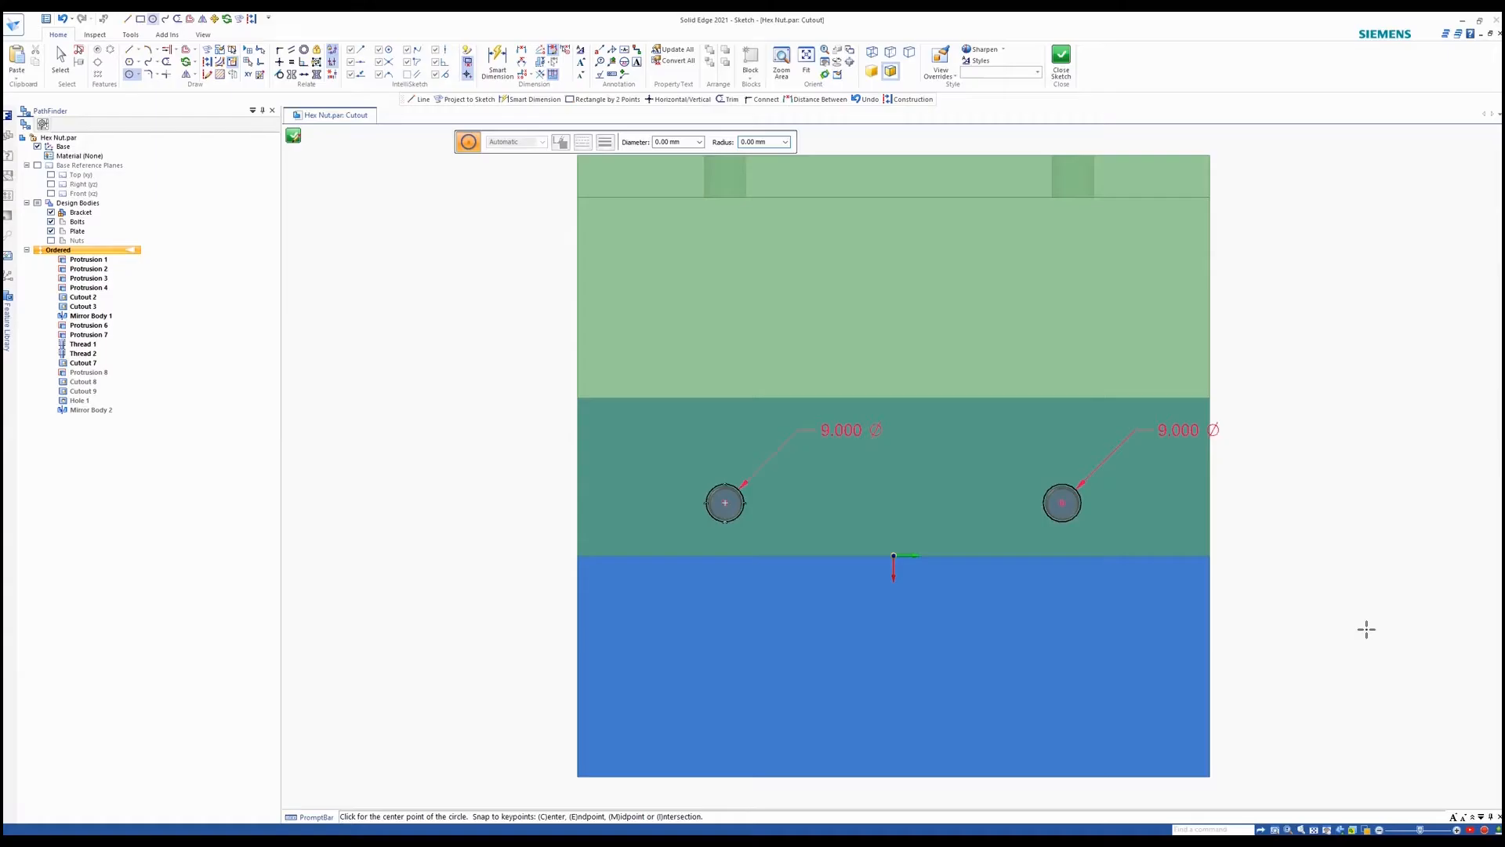
scroll(1014, 470, "up", 3)
scroll(1014, 470, "up", 4)
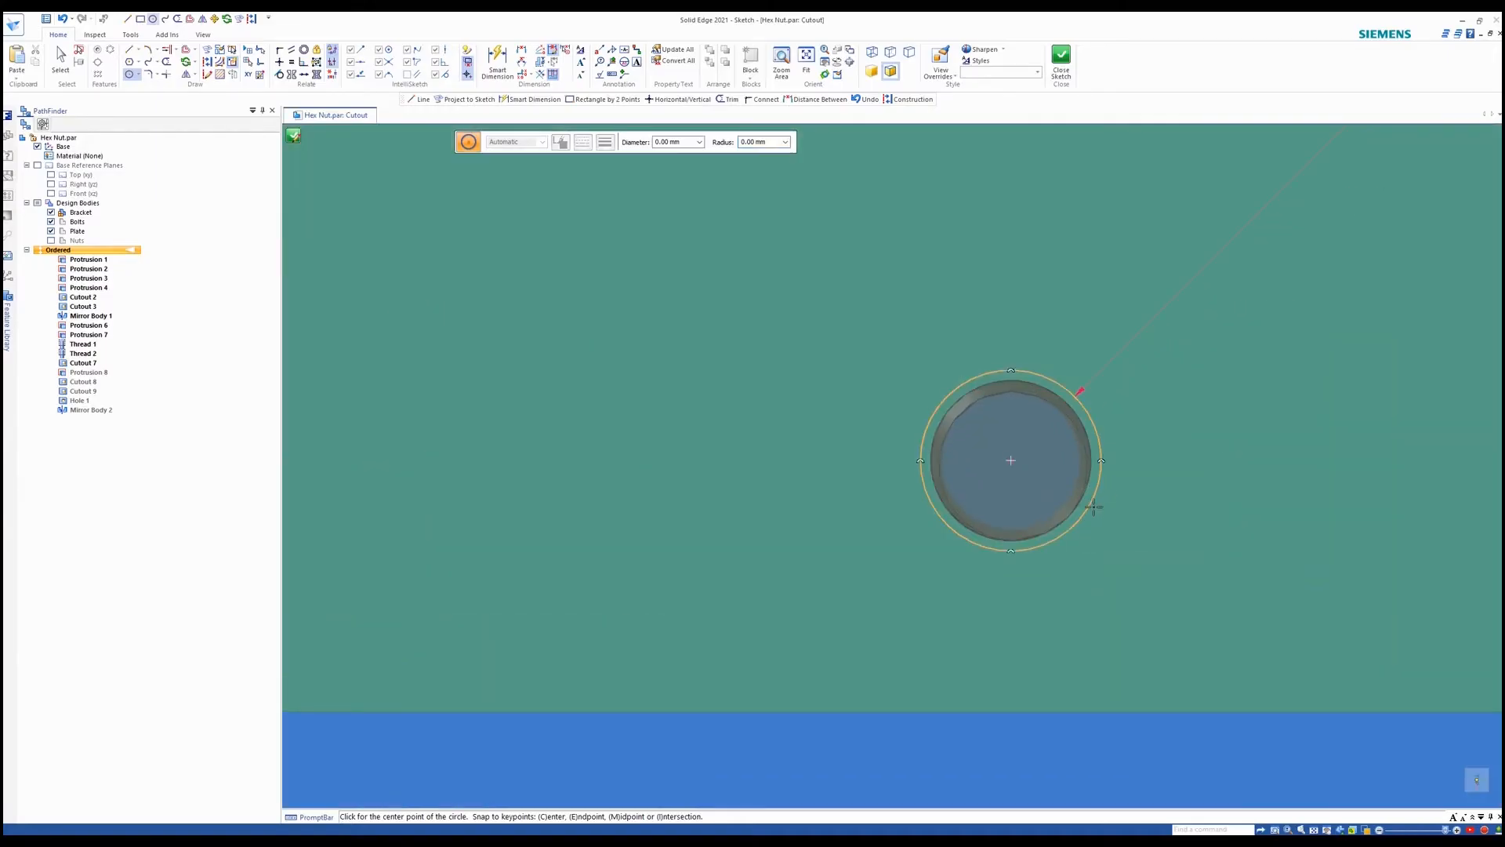
scroll(611, 282, "down", 2)
scroll(298, 137, "down", 1)
Cut both circles through the bracket's upright wall toward the plate with the Through Next extent, and hide the Bolts body
left_click(294, 136)
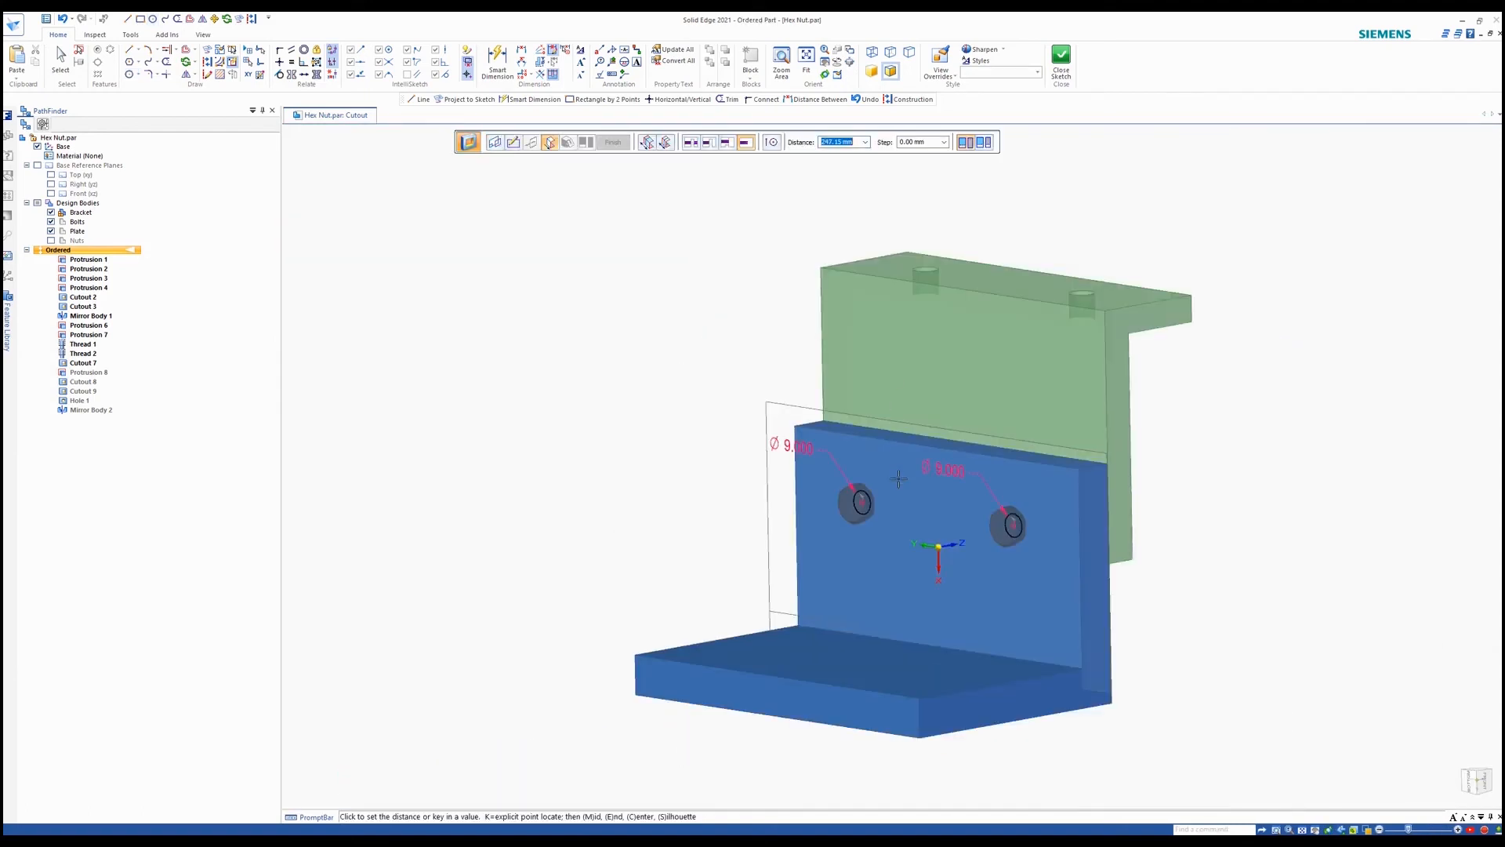
left_click(710, 144)
scroll(1038, 490, "up", 3)
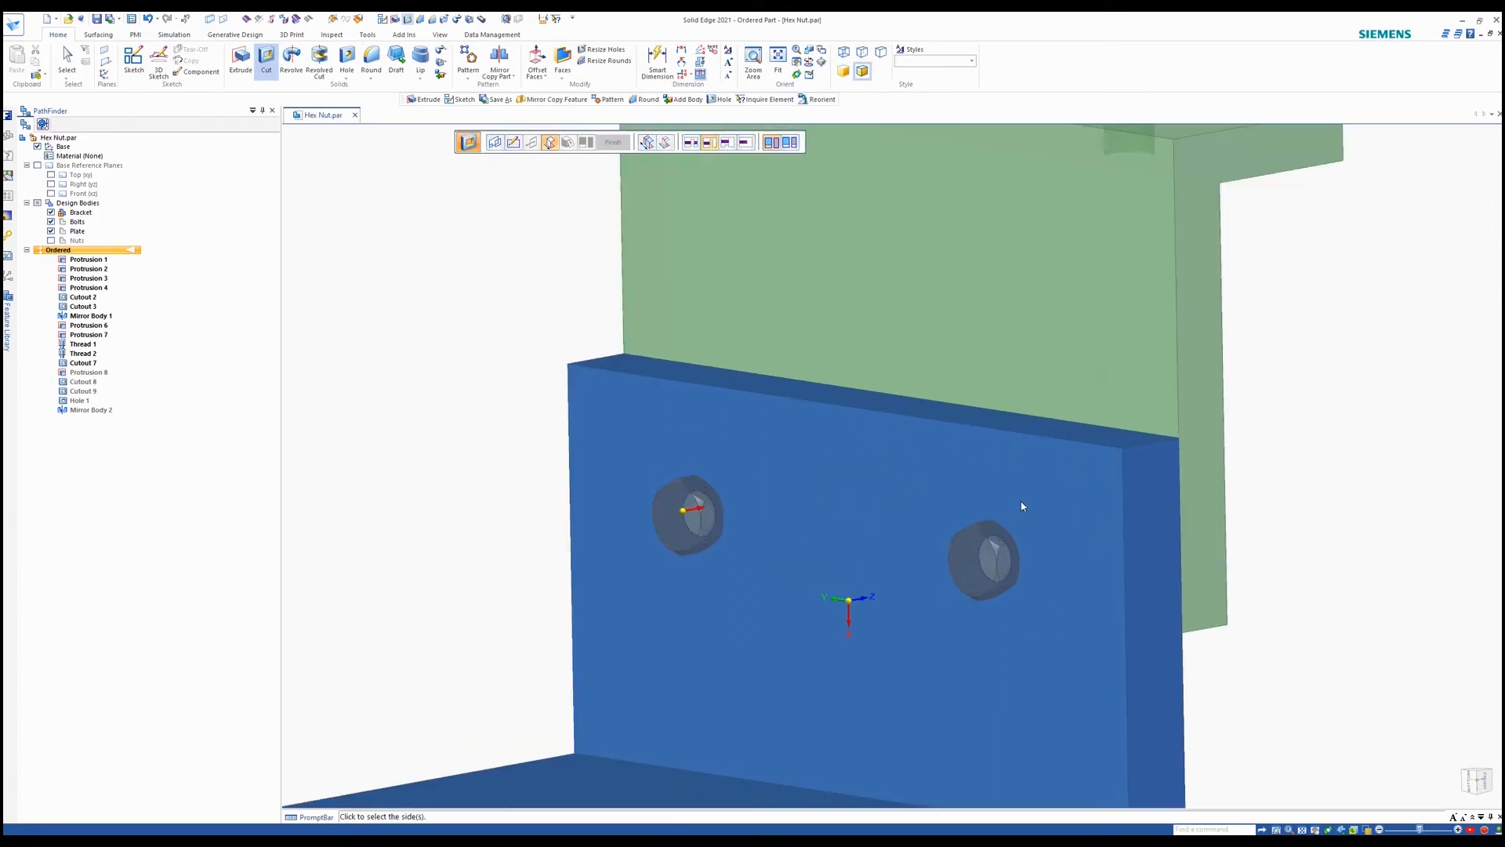
left_click(1004, 498)
left_click(616, 147)
left_click(613, 142)
left_click(49, 221)
scroll(690, 494, "down", 3)
scroll(844, 560, "up", 2)
scroll(715, 509, "down", 2)
scroll(715, 510, "down", 1)
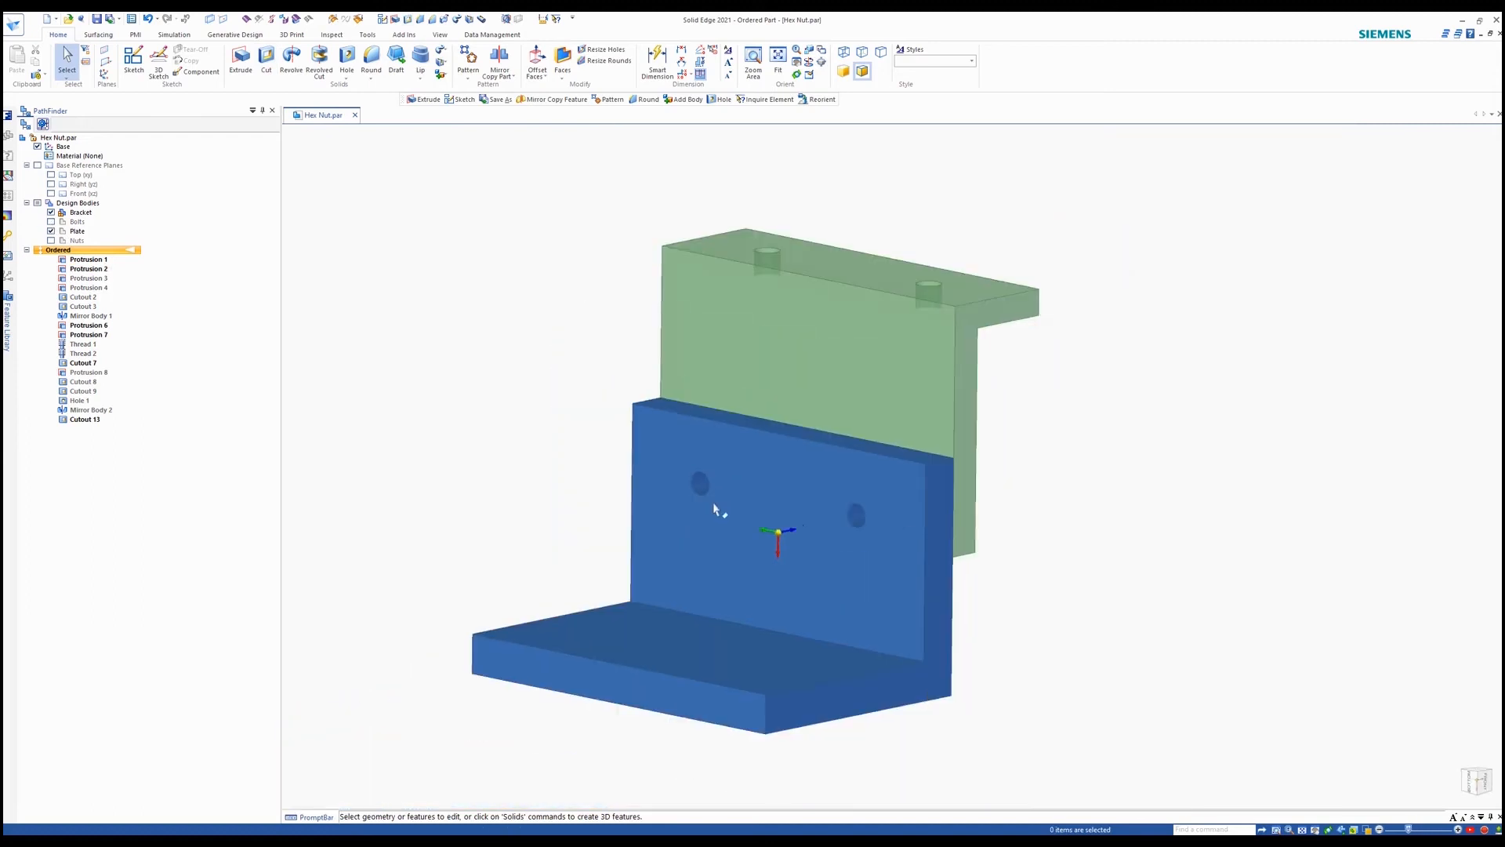
Activate the Plate body, start a cutout on its bracket-side face, and project the bracket's two bolt-hole edges into the sketch
double_click(78, 231)
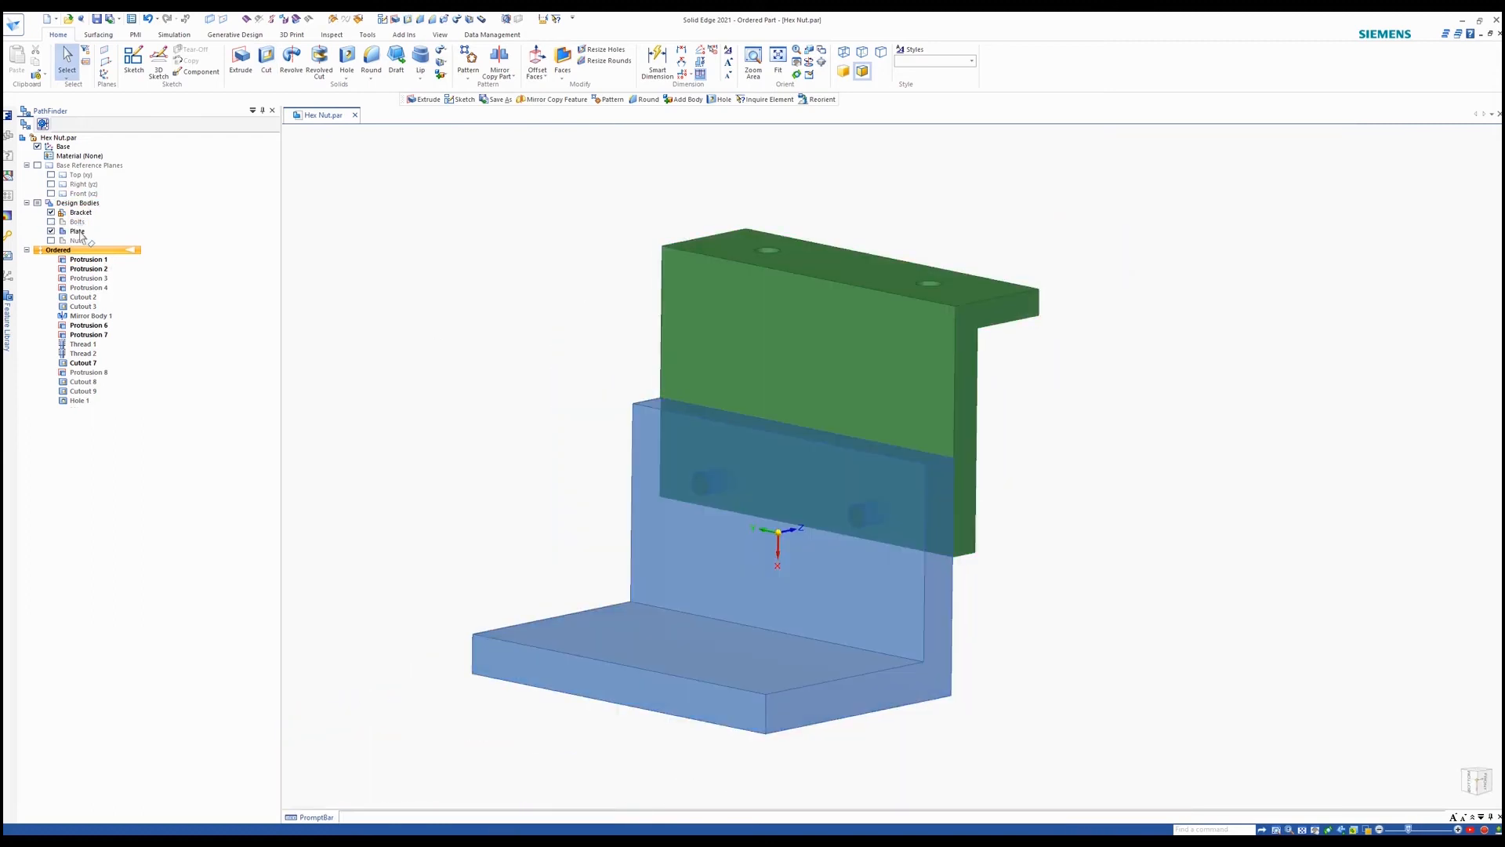
left_click(267, 59)
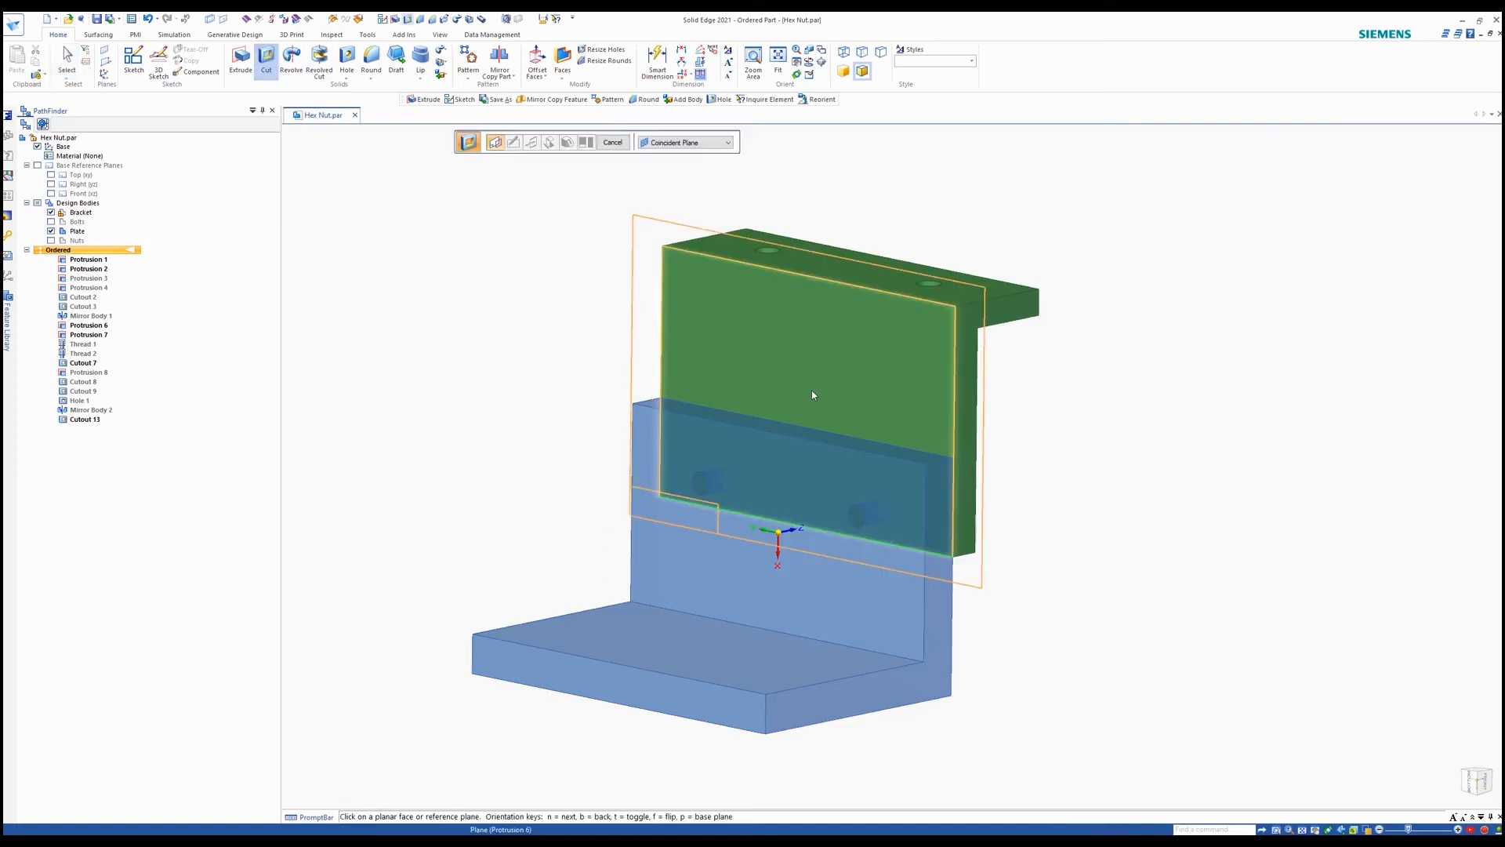
left_click(811, 389)
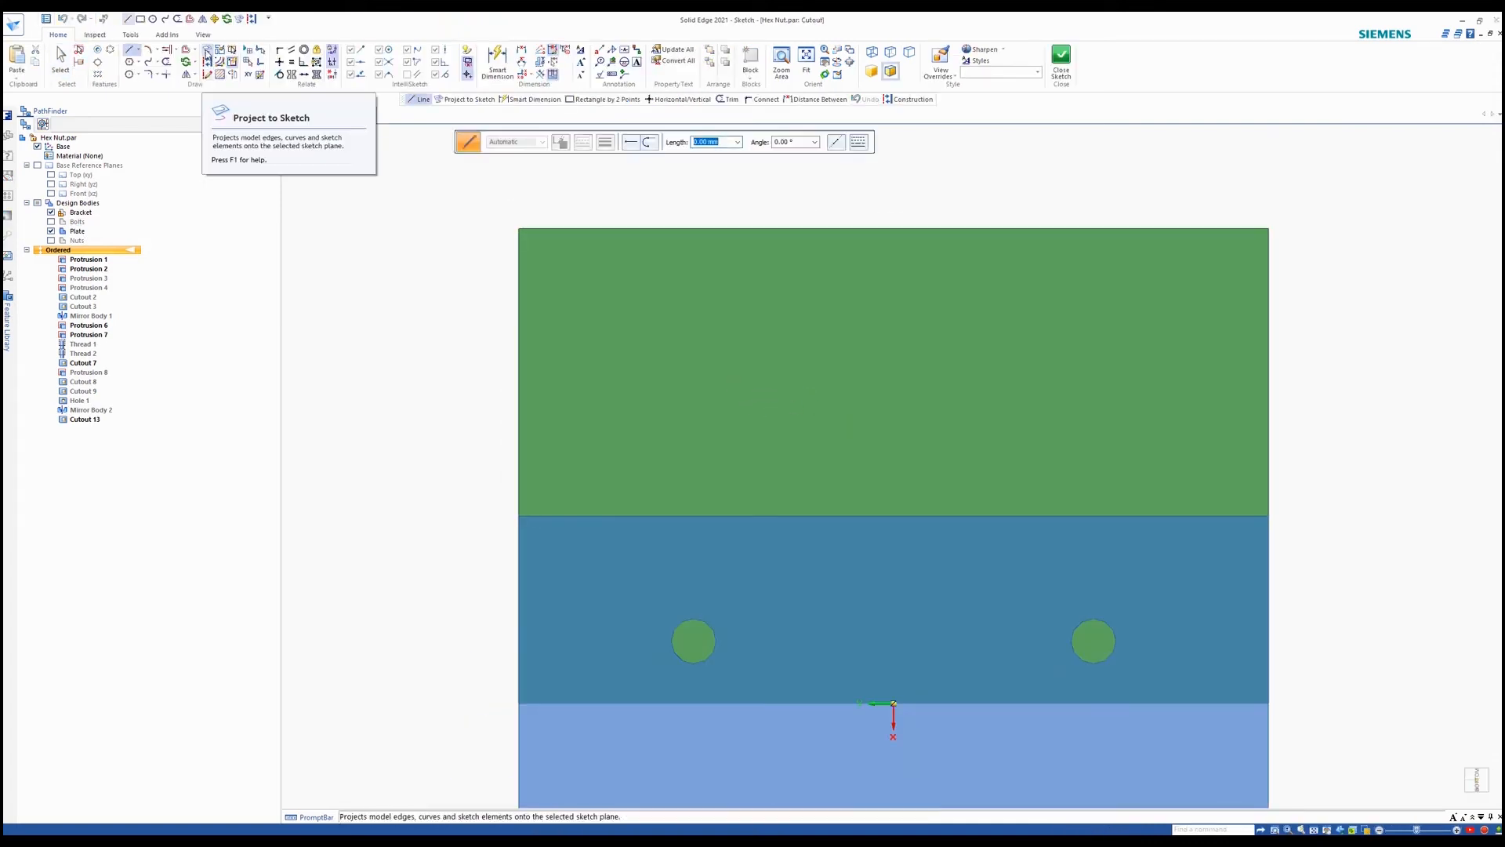
left_click(206, 51)
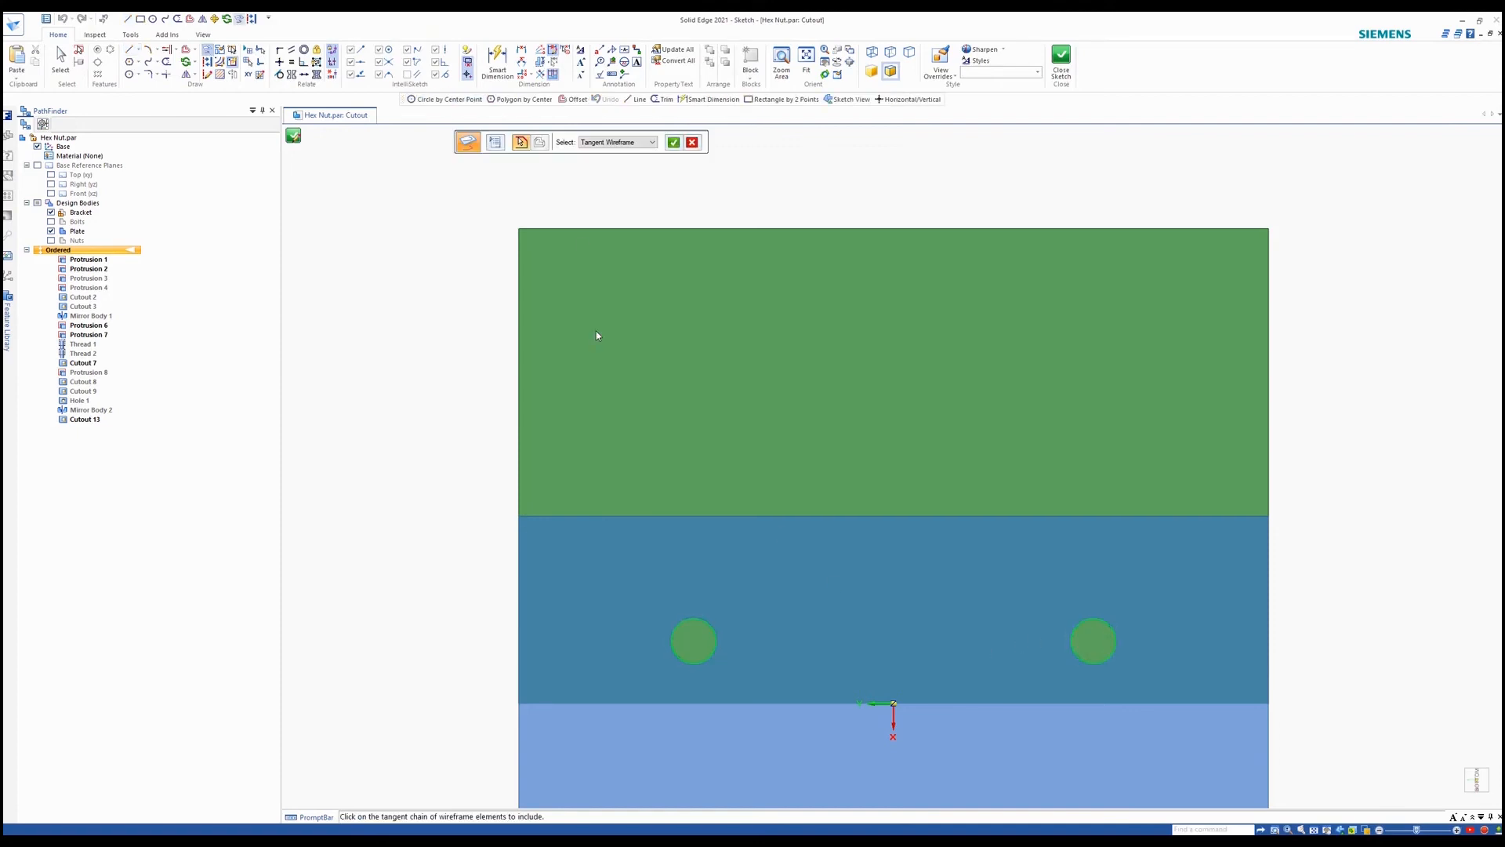
left_click(672, 144)
left_click(295, 138)
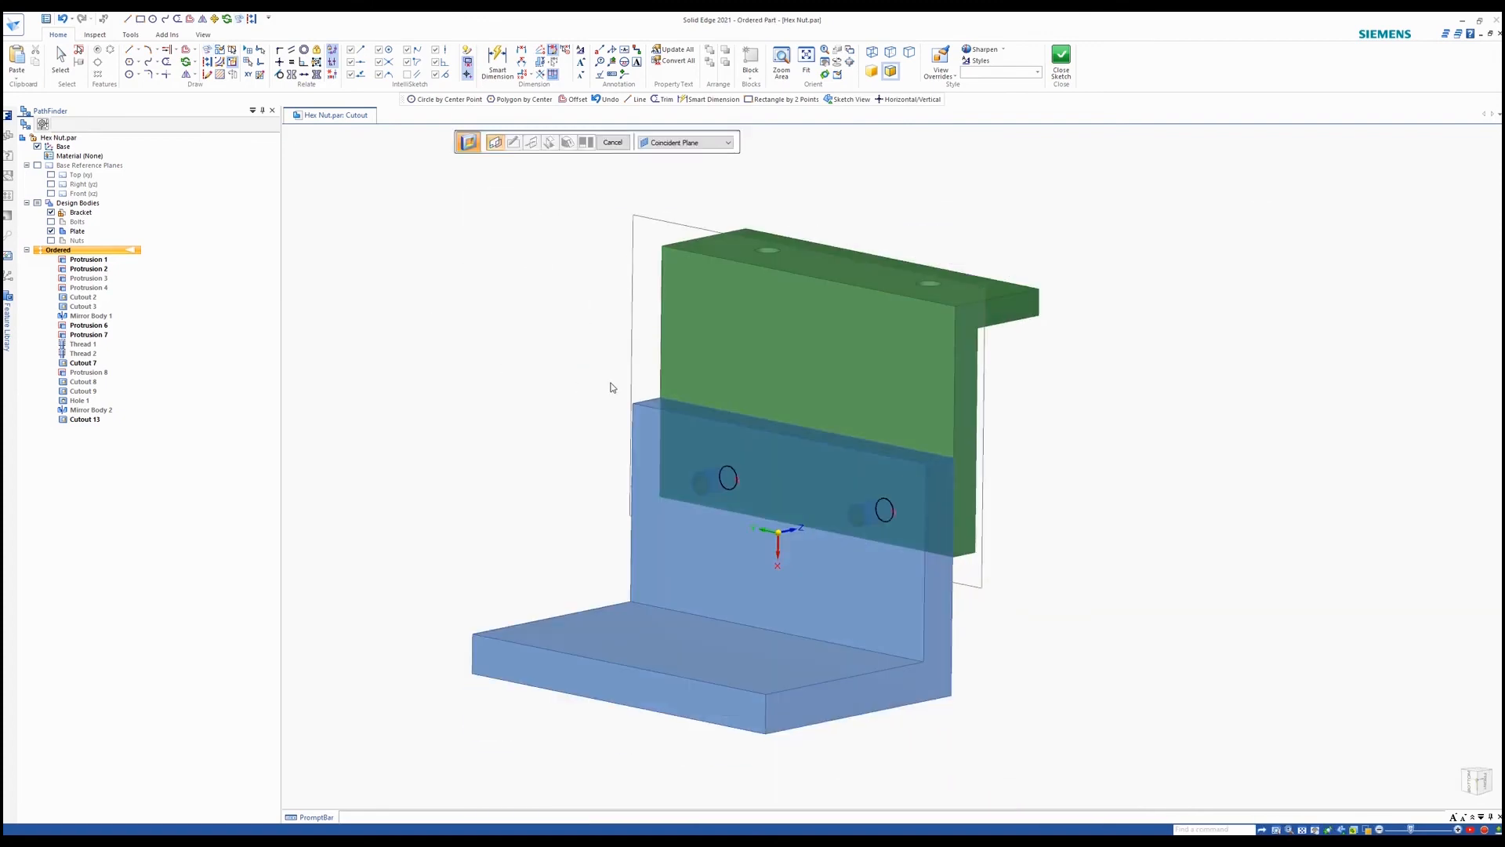
Cut the two projected circles through the plate's upright wall and finish the cutout
left_click(778, 384)
left_click(616, 145)
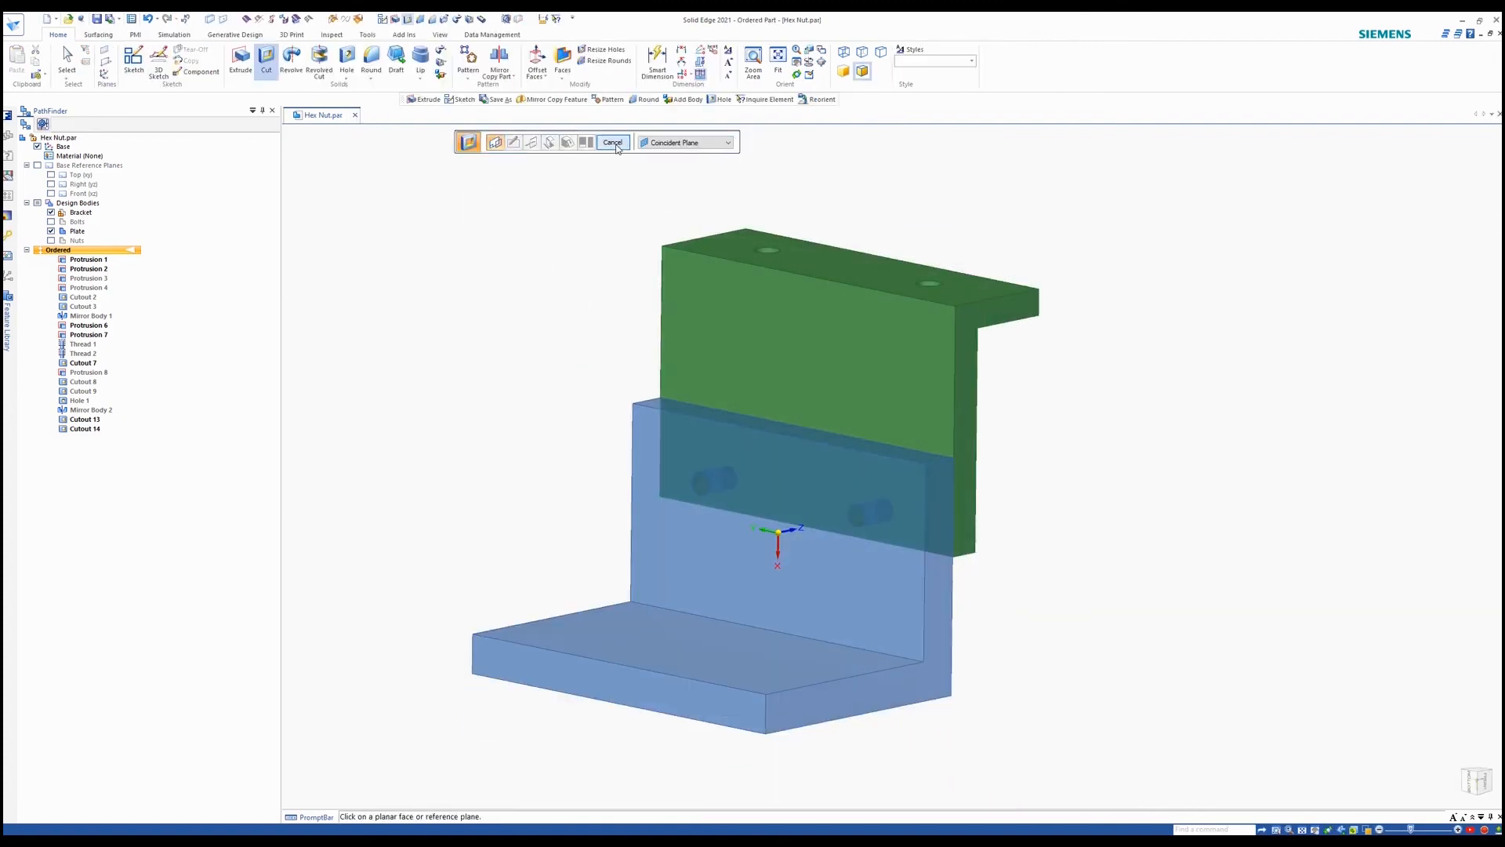
left_click(617, 147)
Show the Bolts body and check from behind the clearance between the bolt shanks and the plate's new holes
middle_click_drag(1033, 530, 850, 536)
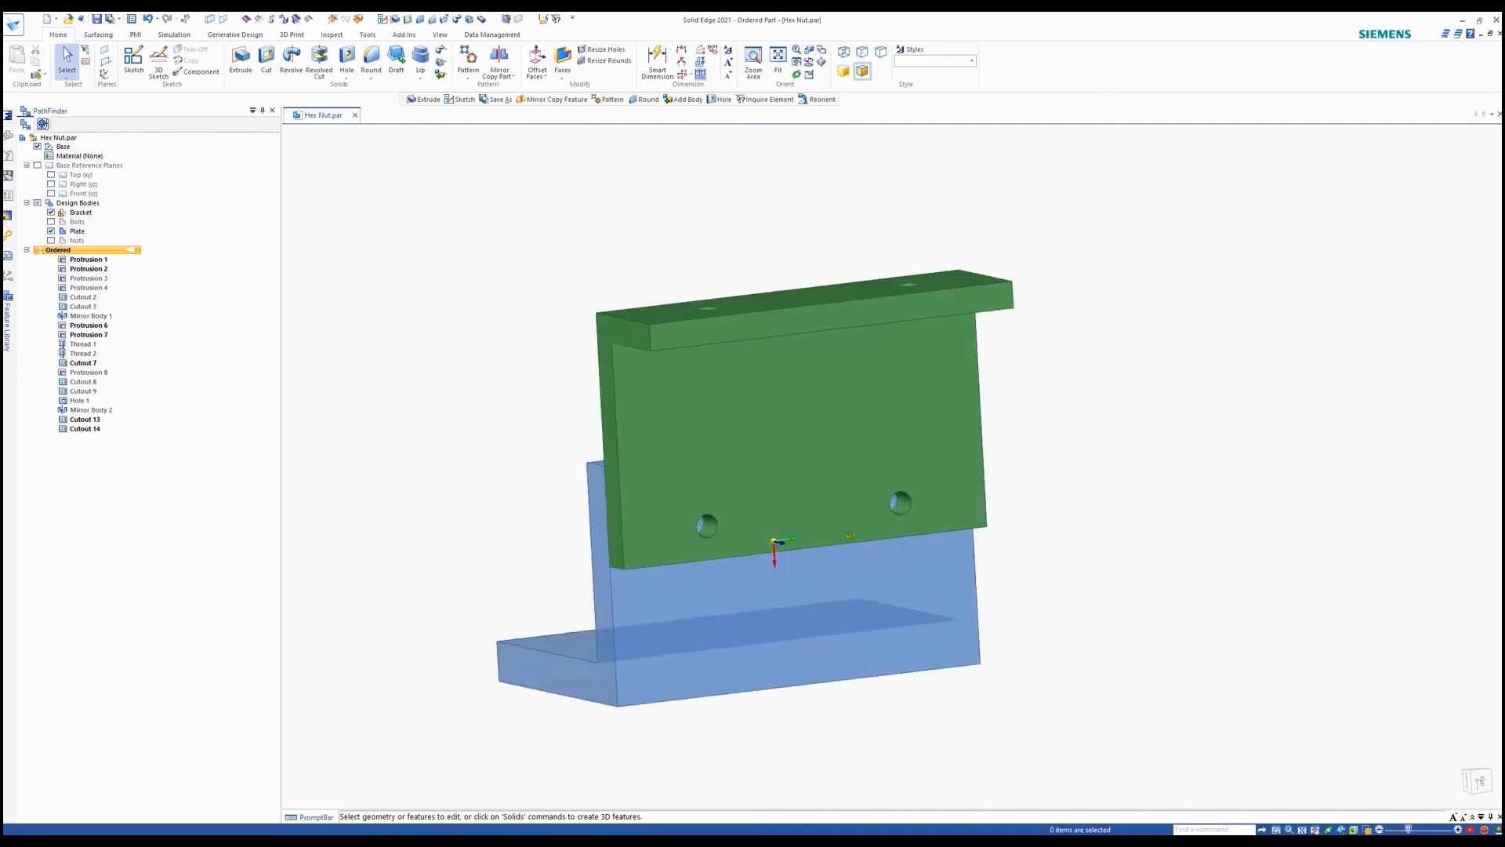
scroll(900, 510, "up", 5)
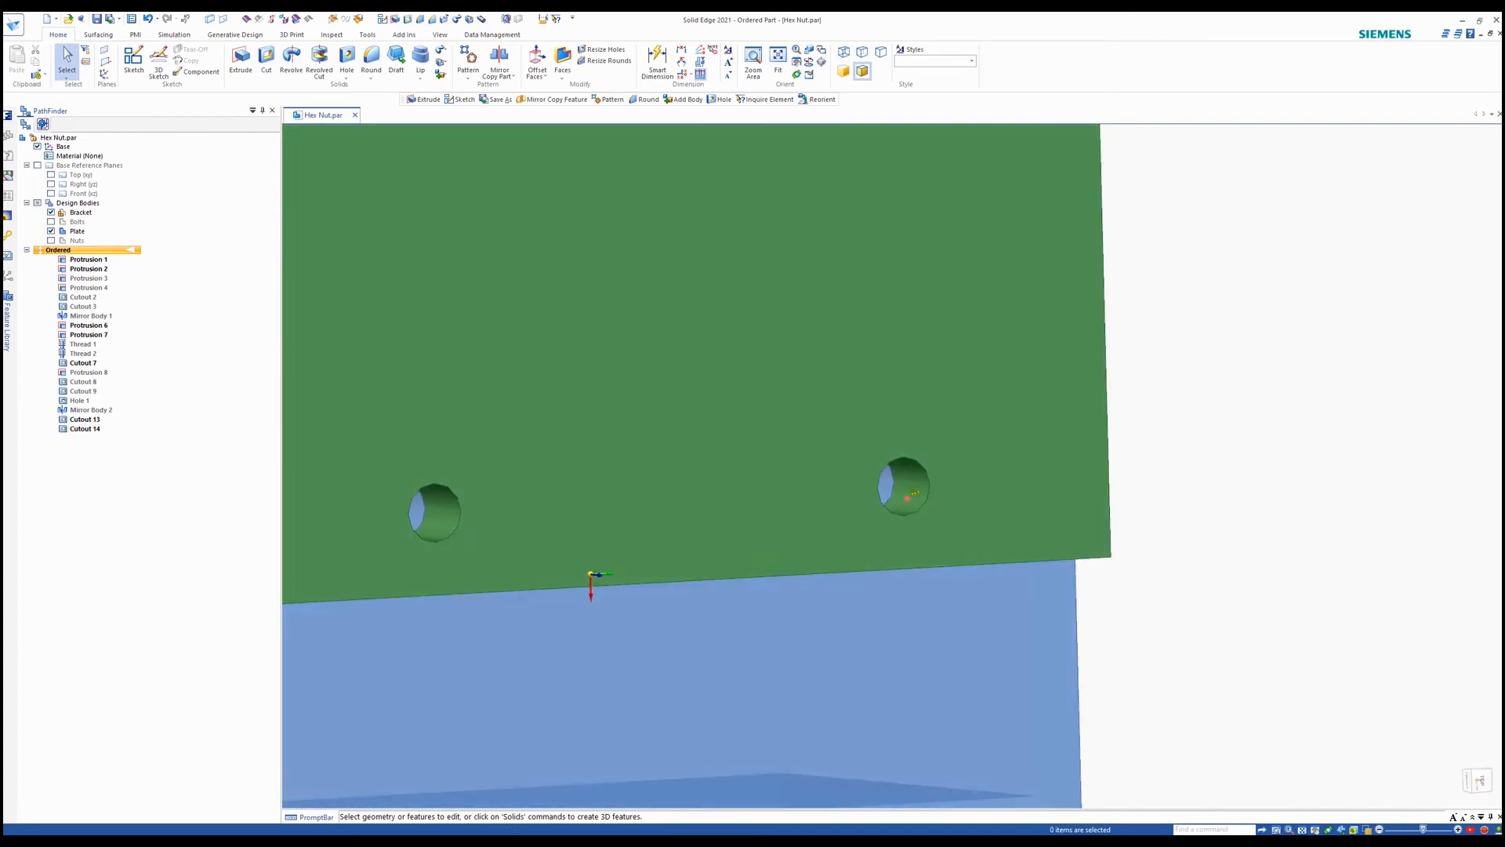
scroll(909, 495, "down", 5)
scroll(855, 549, "up", 1)
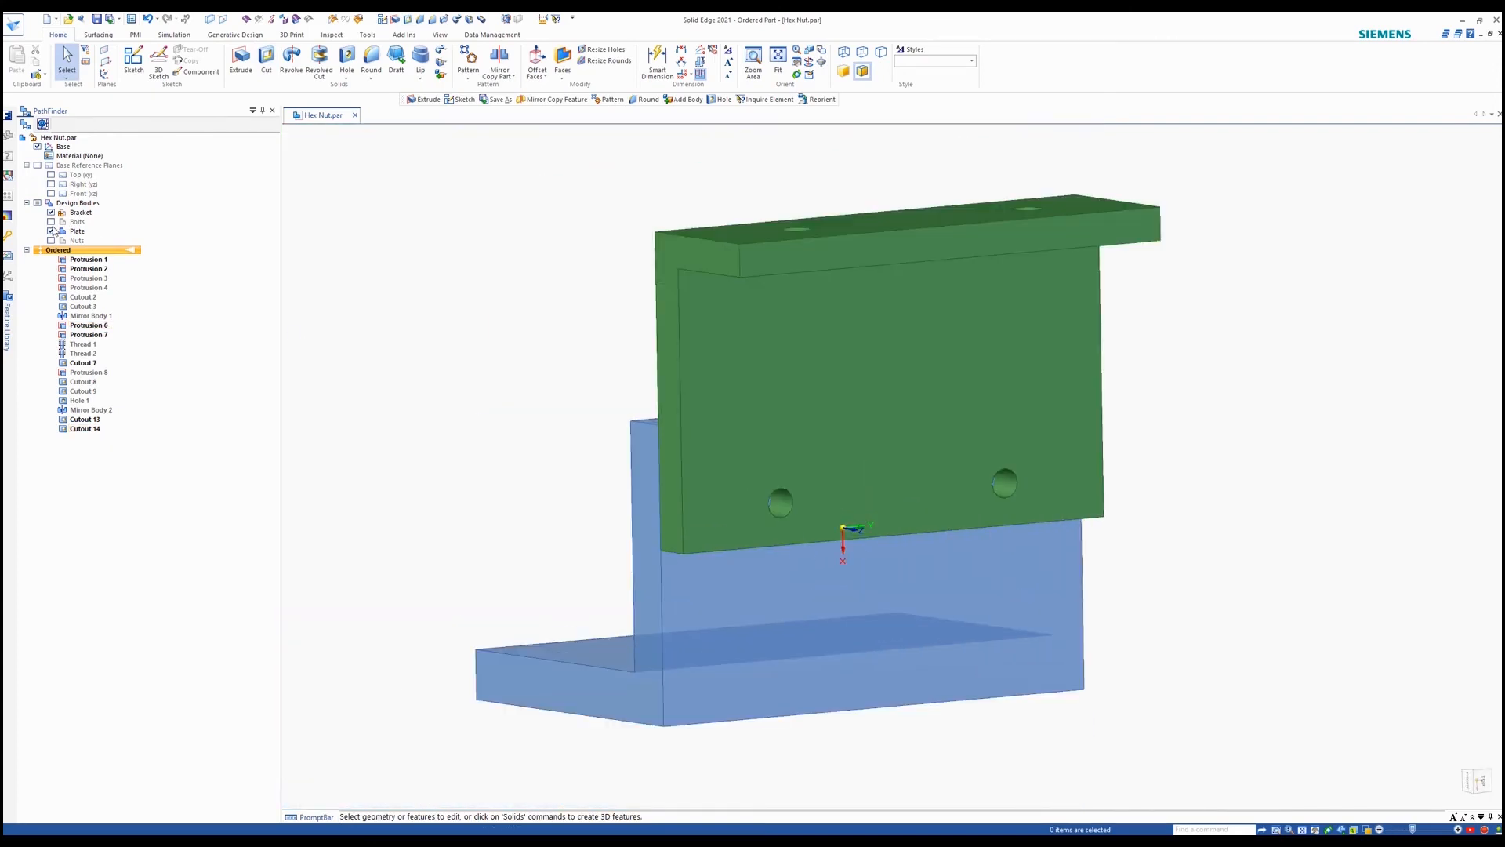
scroll(820, 528, "up", 5)
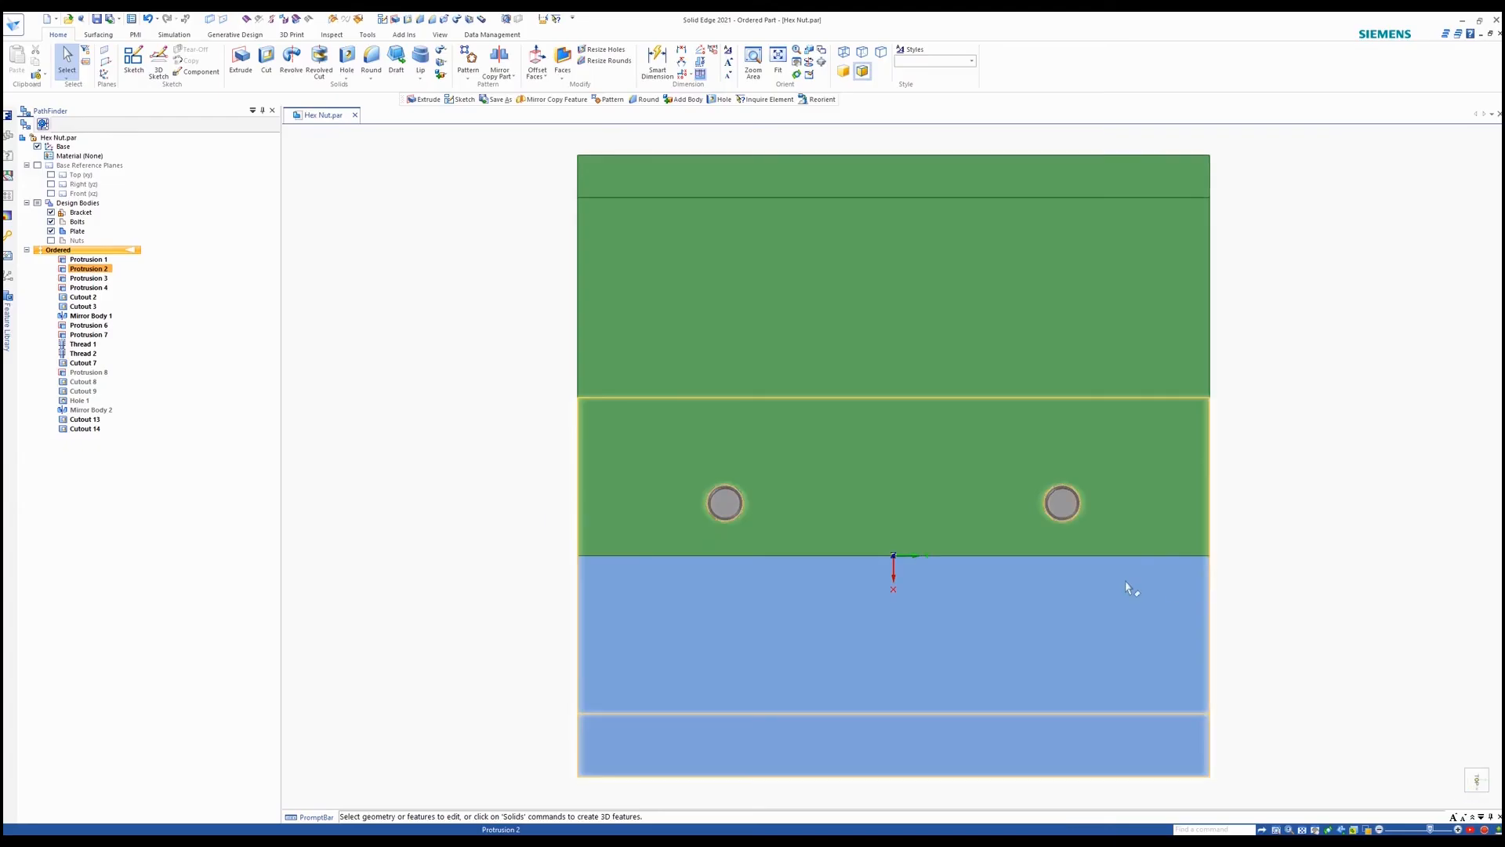
scroll(1349, 596, "up", 3)
scroll(895, 441, "up", 4)
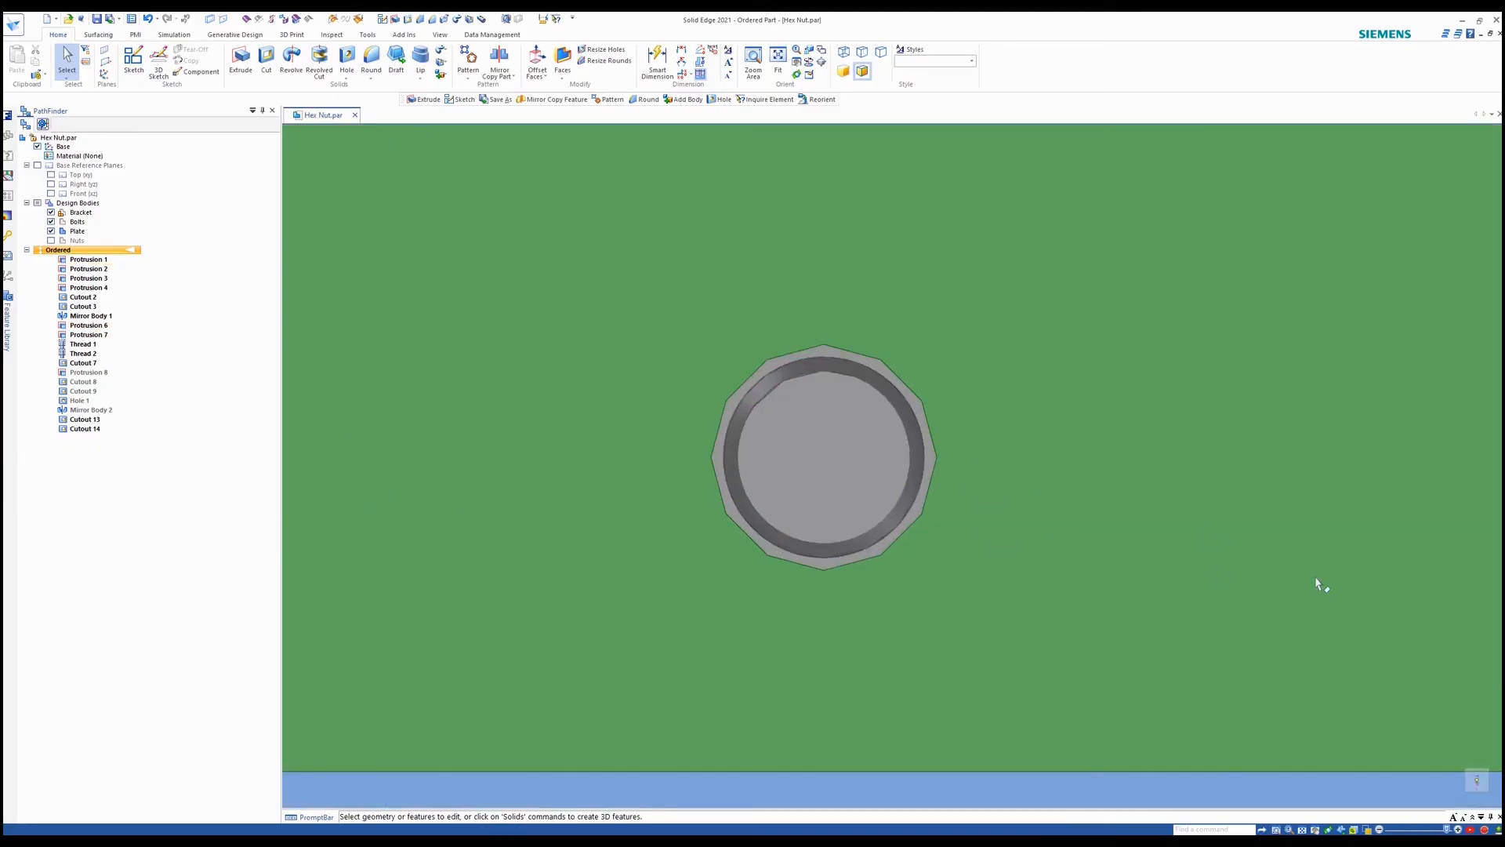
scroll(939, 470, "up", 3)
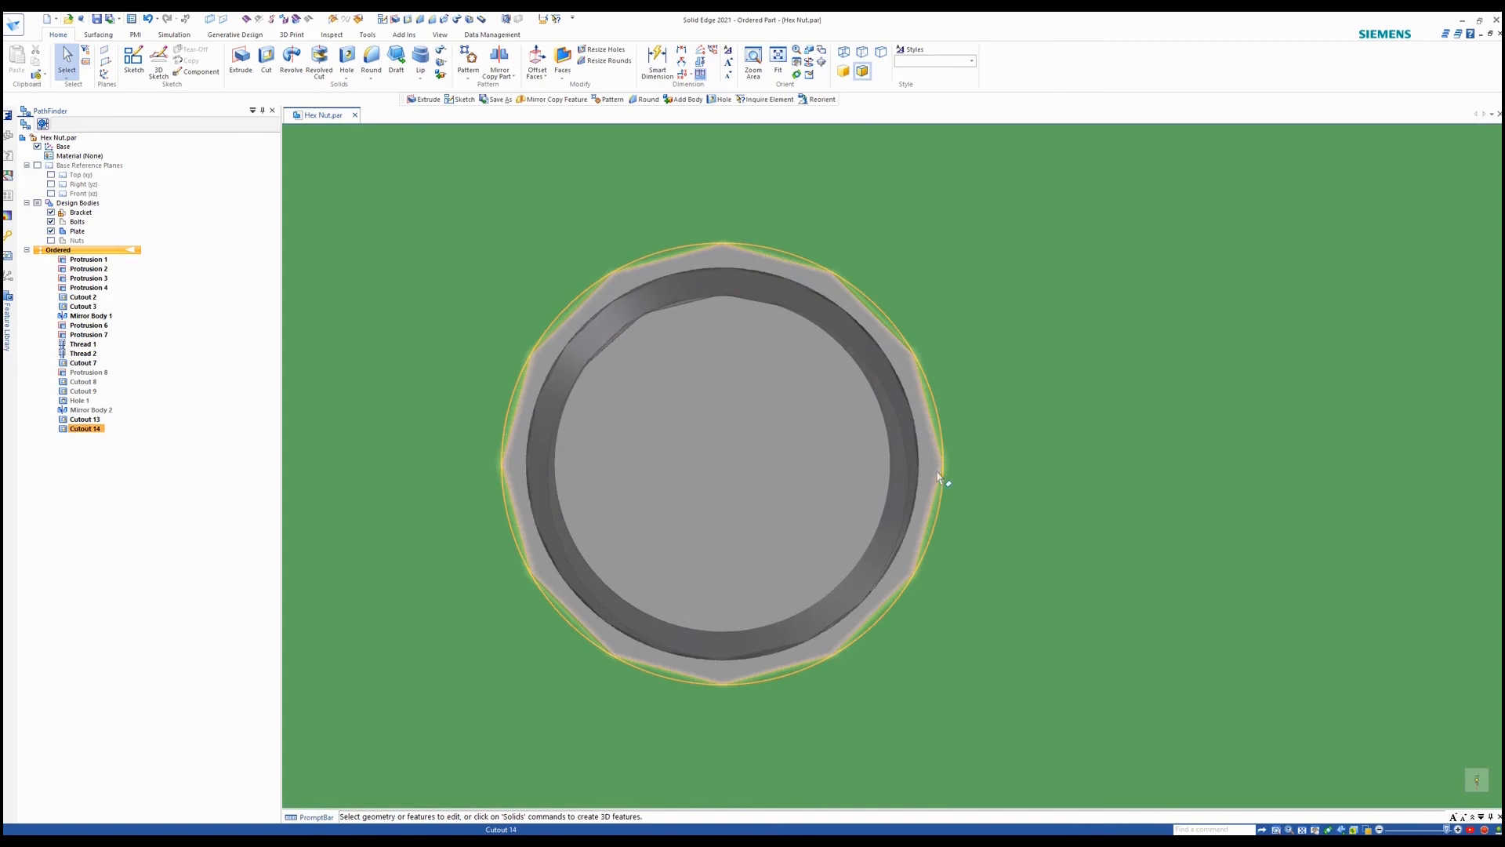
scroll(939, 476, "down", 6)
middle_click_drag(632, 440, 735, 399)
Show the Nuts body, highlight it, and examine from behind how the hex nuts sit in the plate around the bolts
left_click(52, 241)
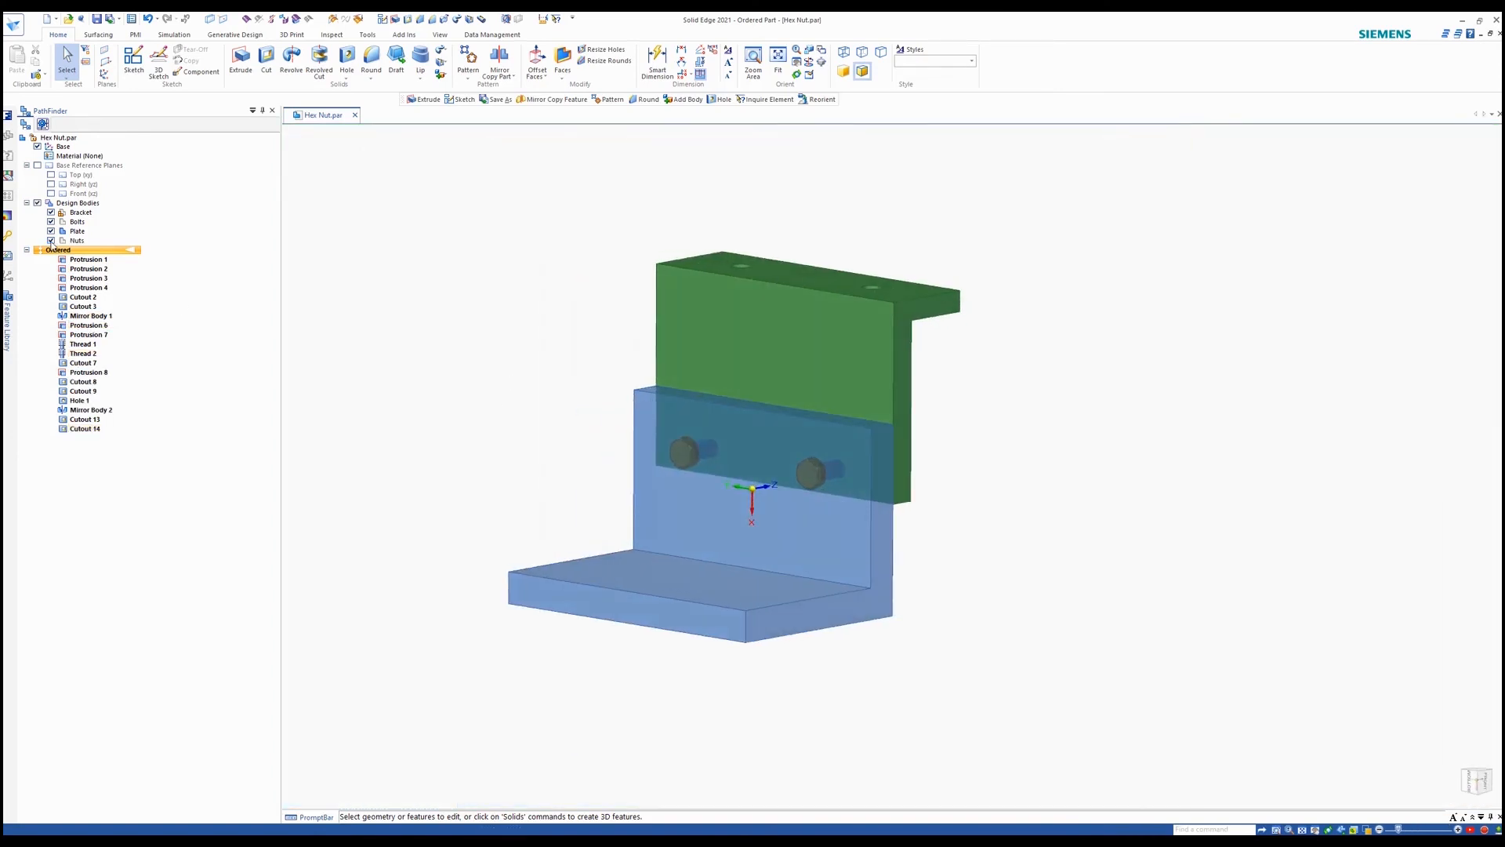
scroll(834, 463, "up", 3)
middle_click_drag(840, 480, 608, 446)
scroll(564, 445, "up", 5)
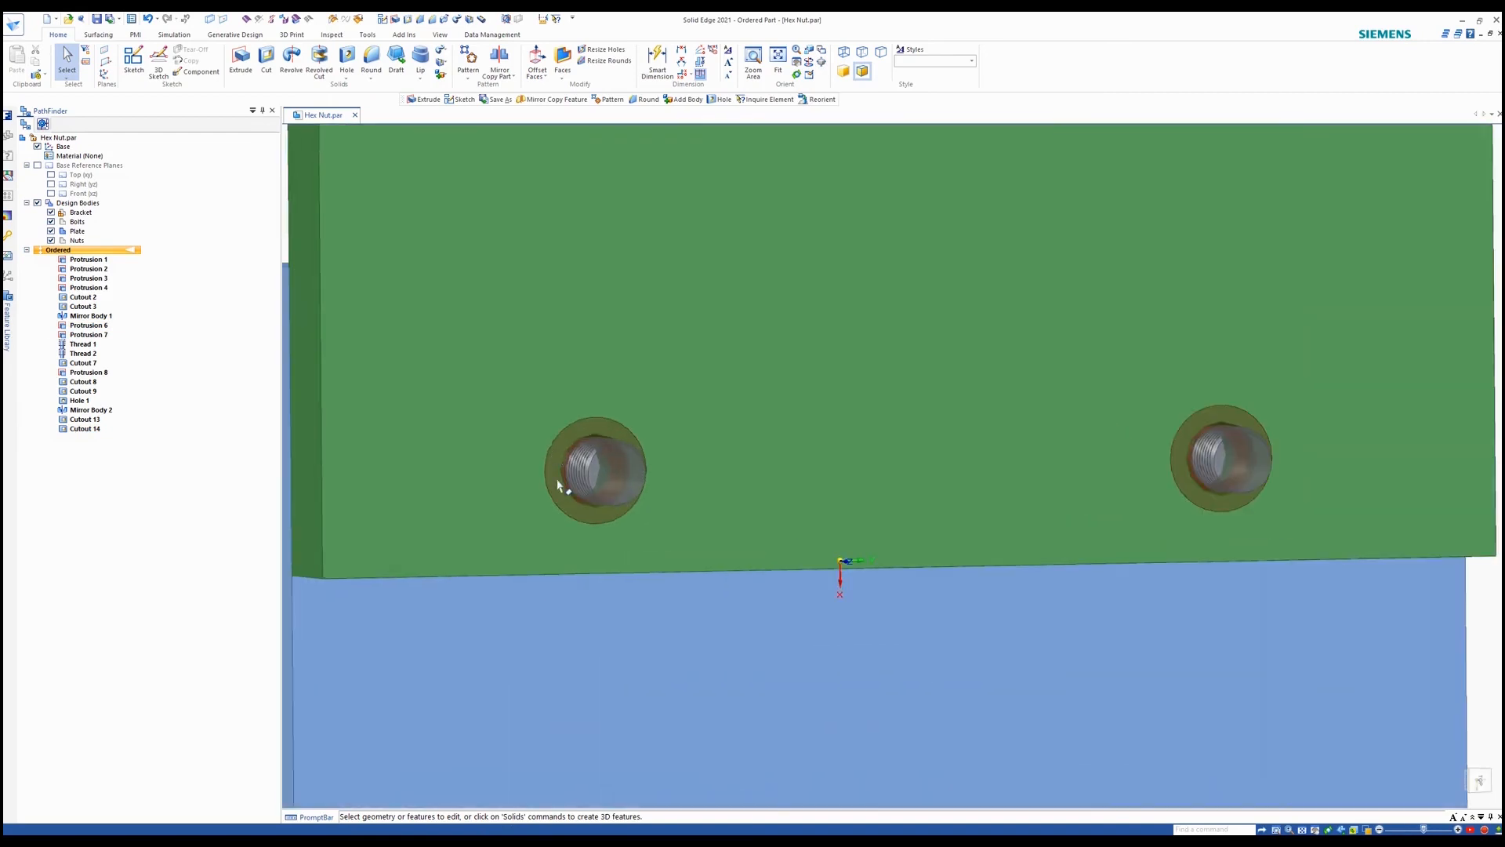
left_click(82, 241)
middle_click_drag(504, 440, 526, 368)
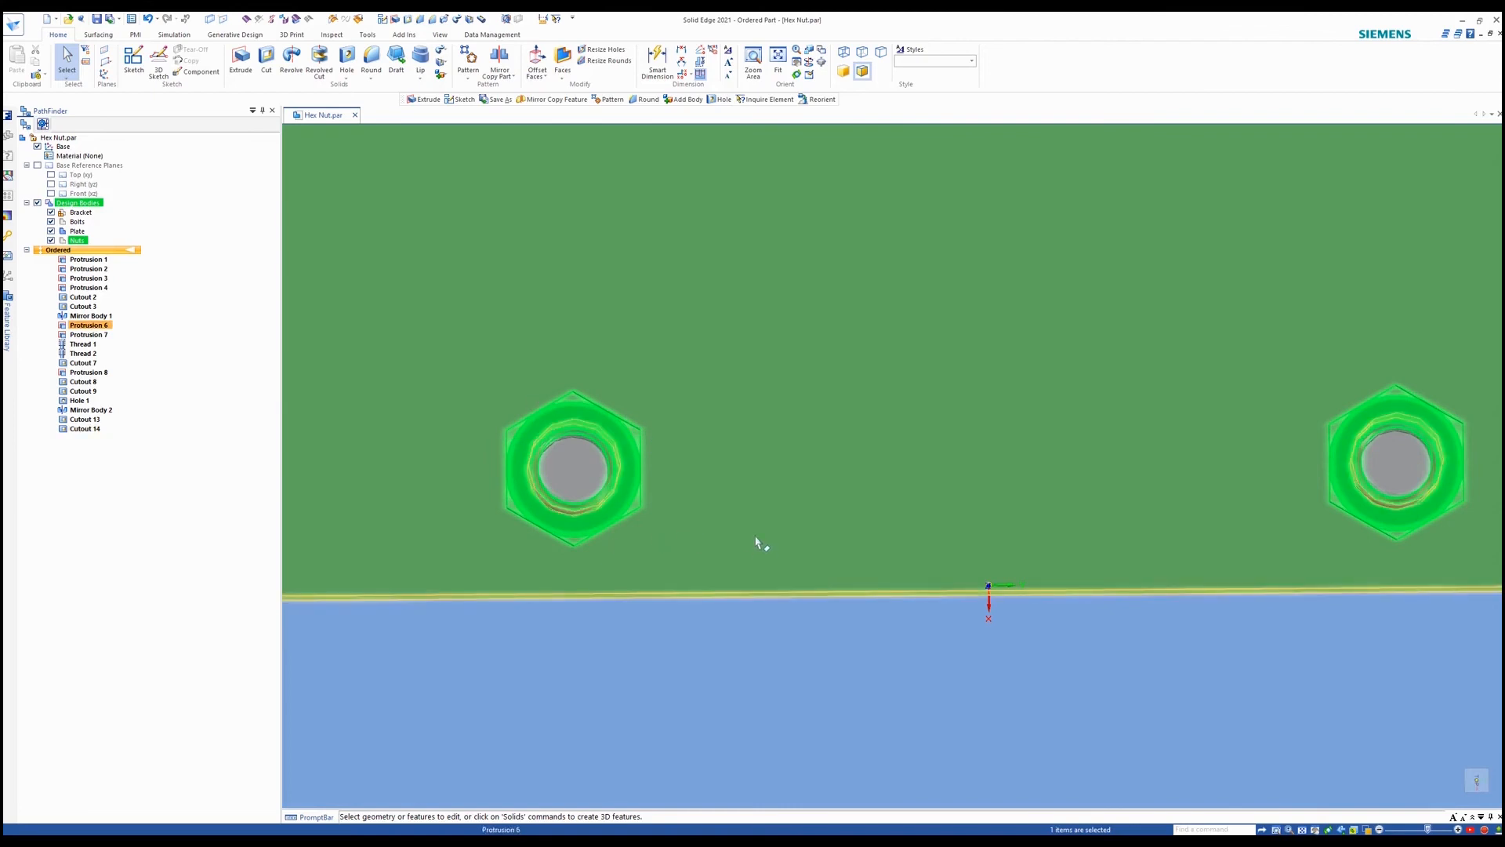
scroll(773, 530, "down", 1)
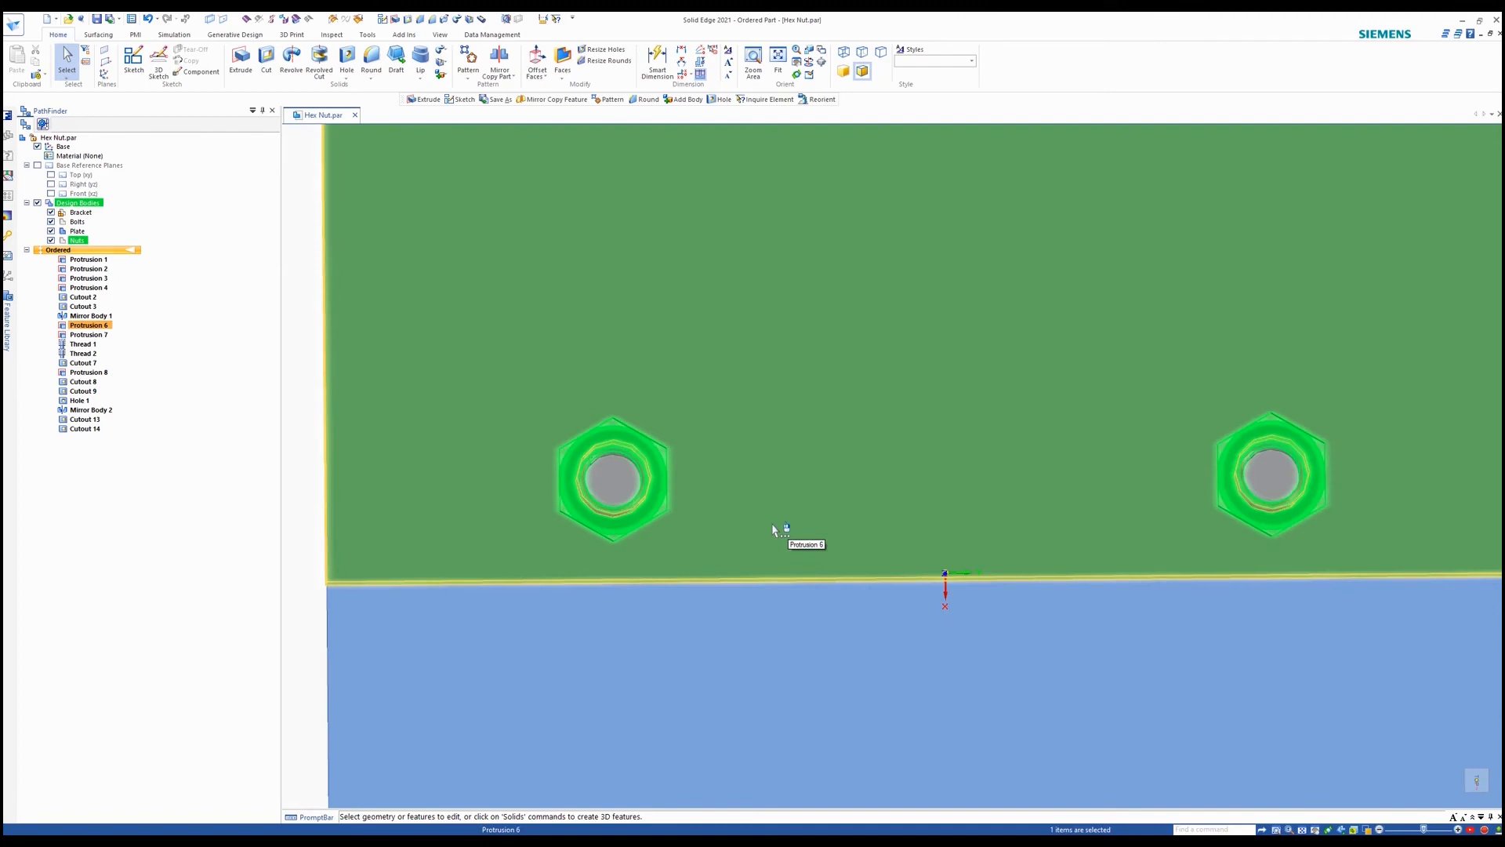
scroll(773, 530, "down", 2)
middle_click_drag(796, 538, 991, 520)
scroll(1019, 533, "down", 3)
left_click(632, 420)
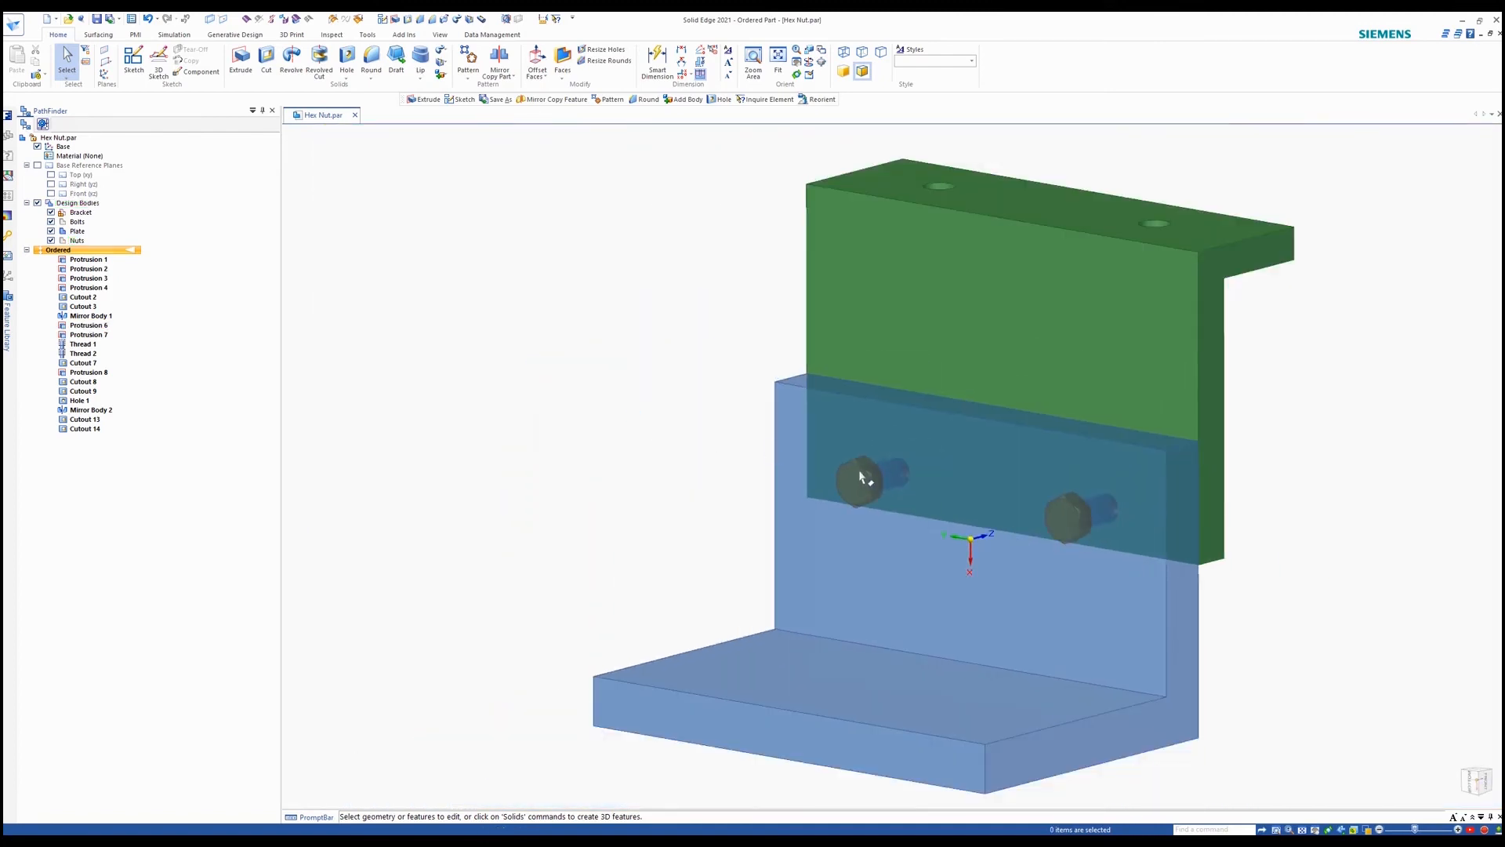
Hide the Nuts and Bolts bodies and start a cutout sketch on the plate's rear face
left_click(51, 240)
left_click(51, 222)
middle_click_drag(517, 326, 303, 352)
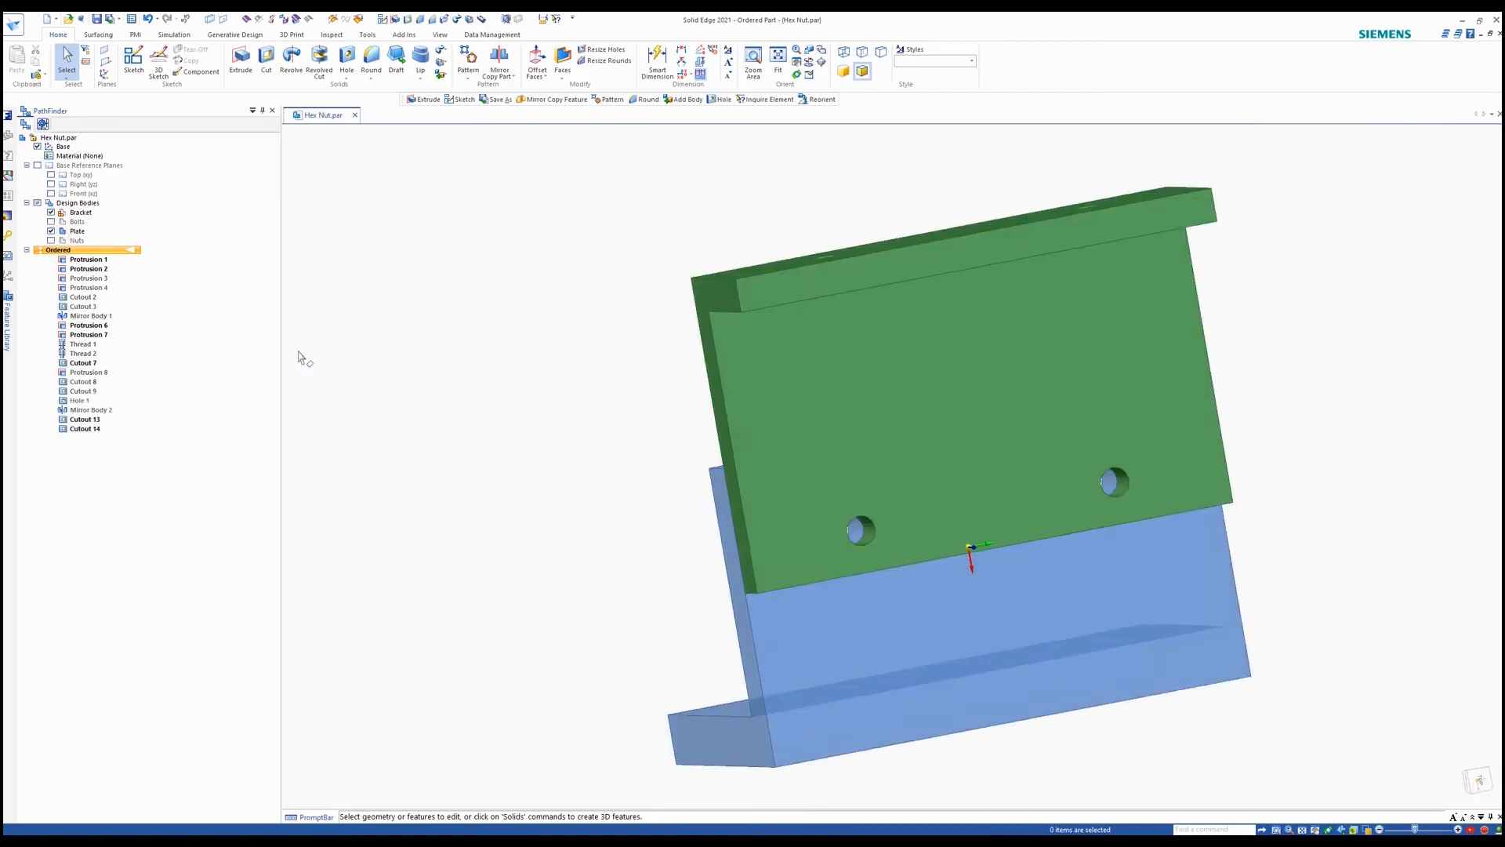
left_click(266, 59)
left_click(790, 572)
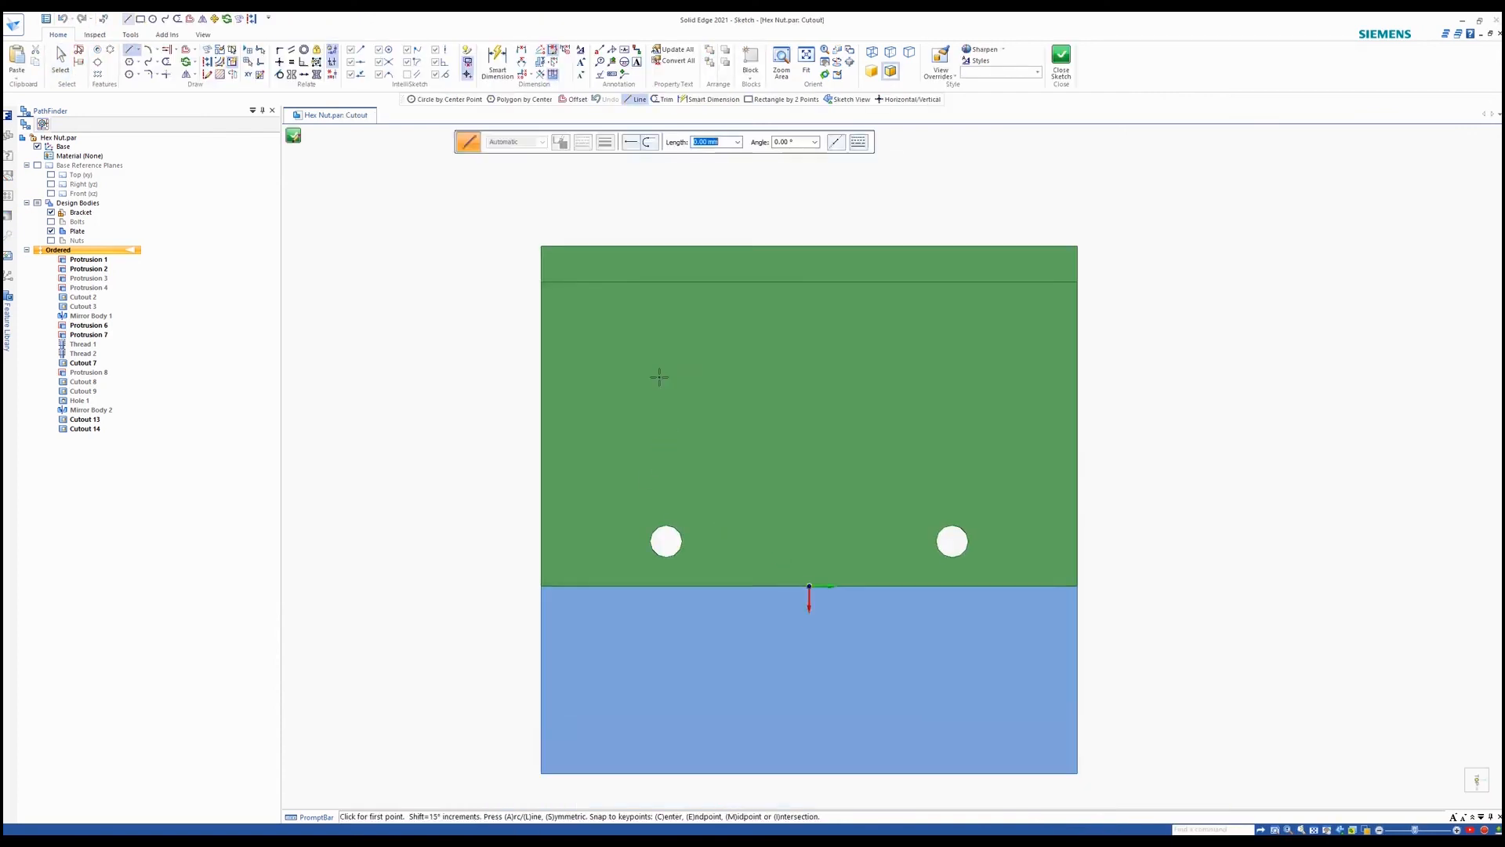
Sketch a six-sided polygon centred on the left bolt hole with a centre-to-side distance of 6.75 mm and a 0° angle
left_click(163, 116)
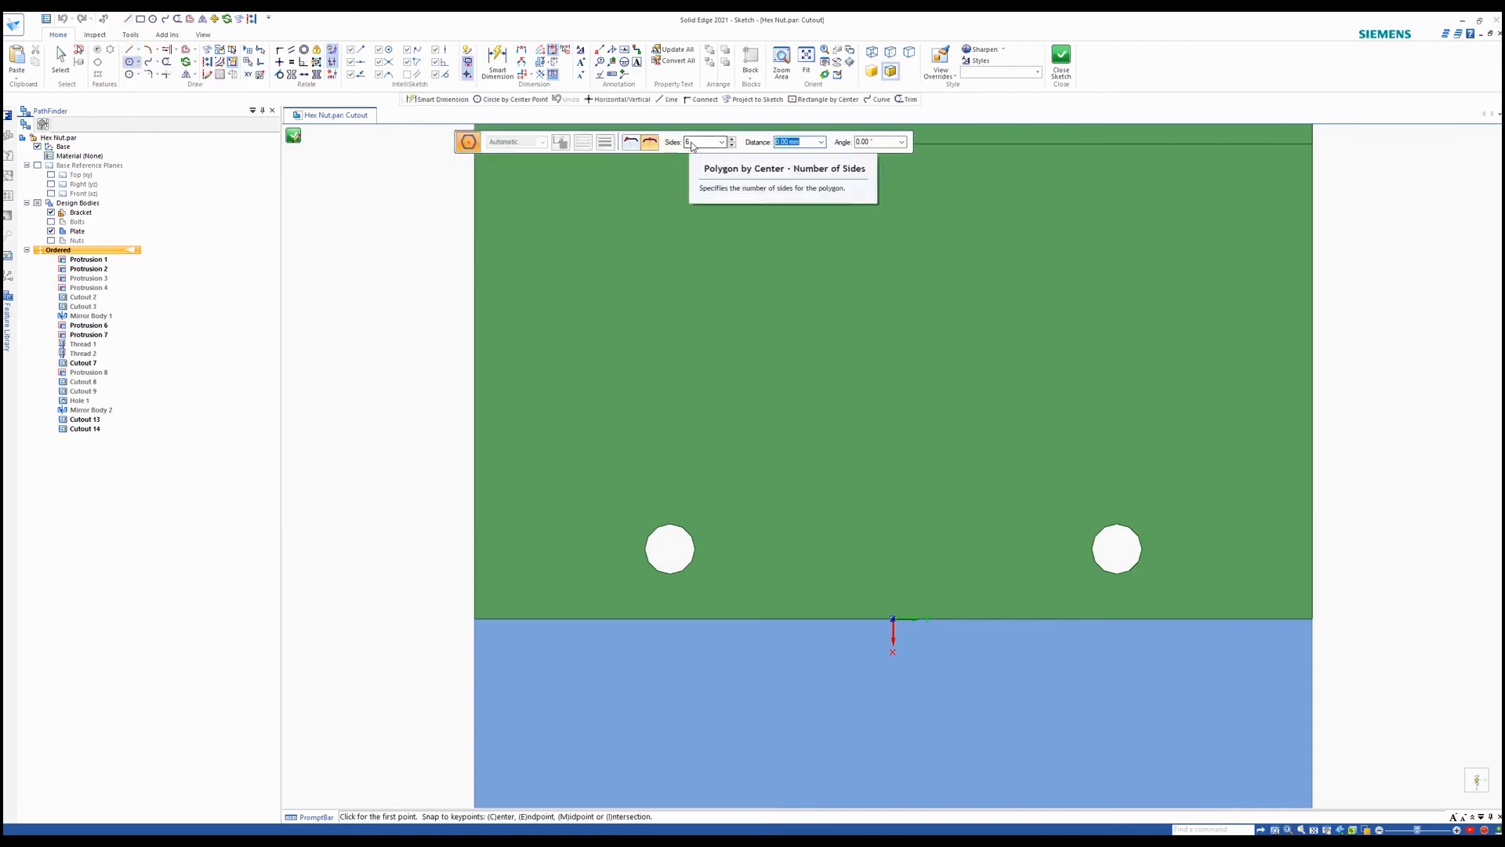
scroll(676, 541, "up", 3)
left_click(667, 569)
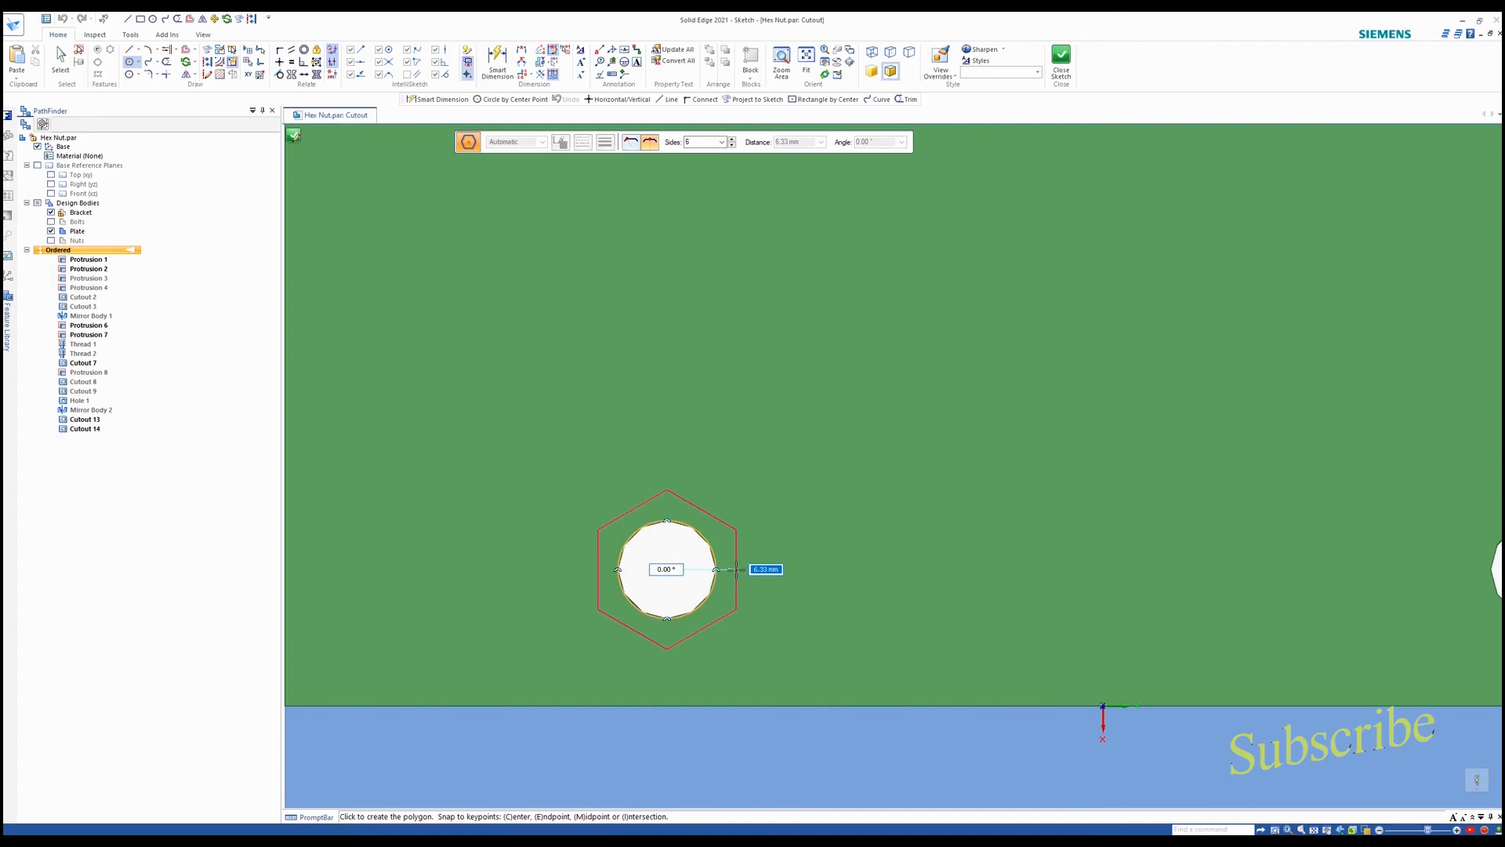
key("Tab")
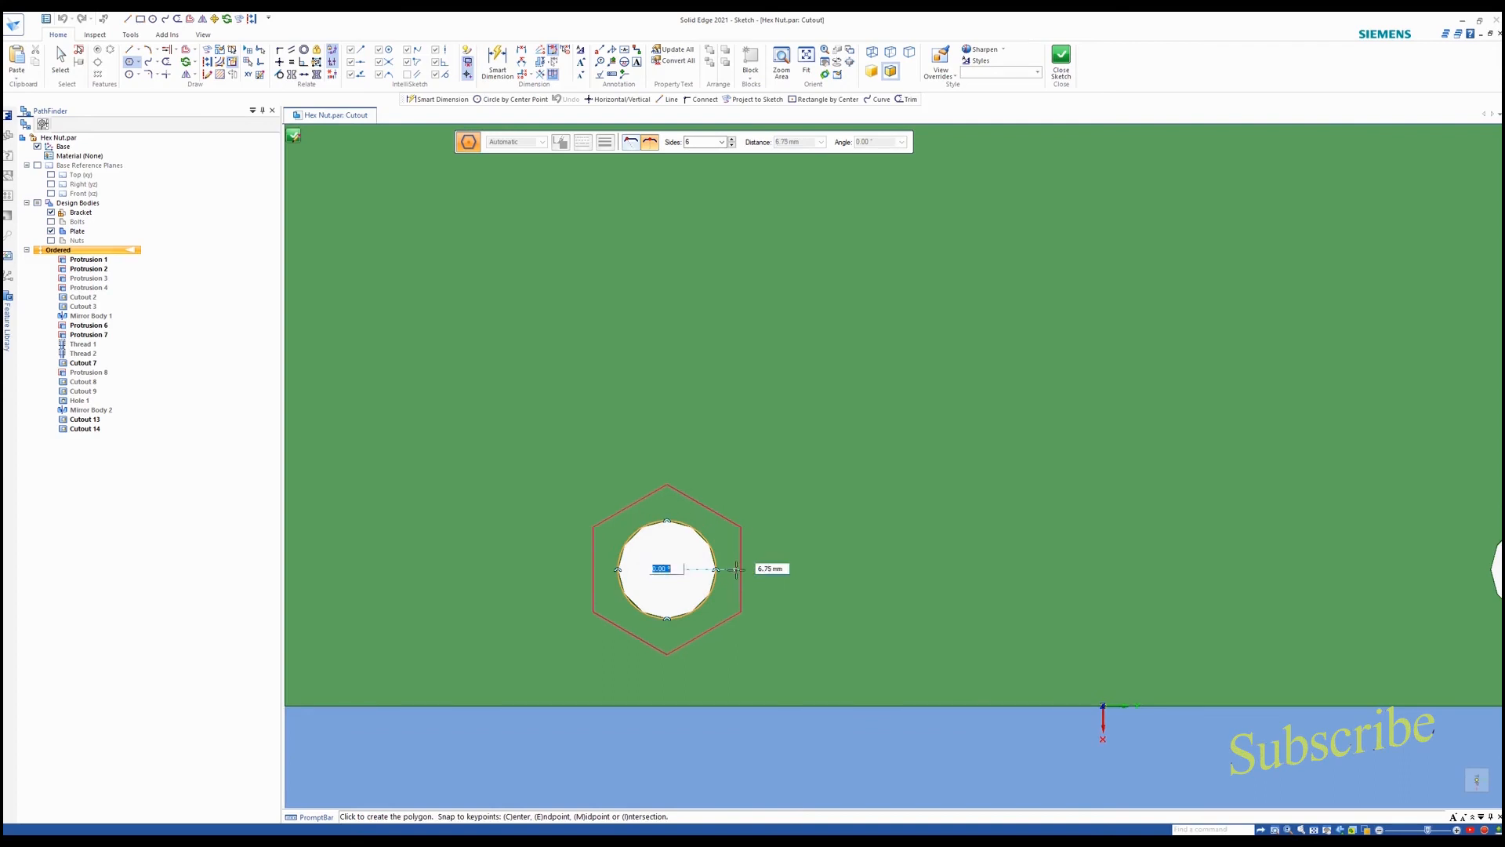
left_click(741, 569)
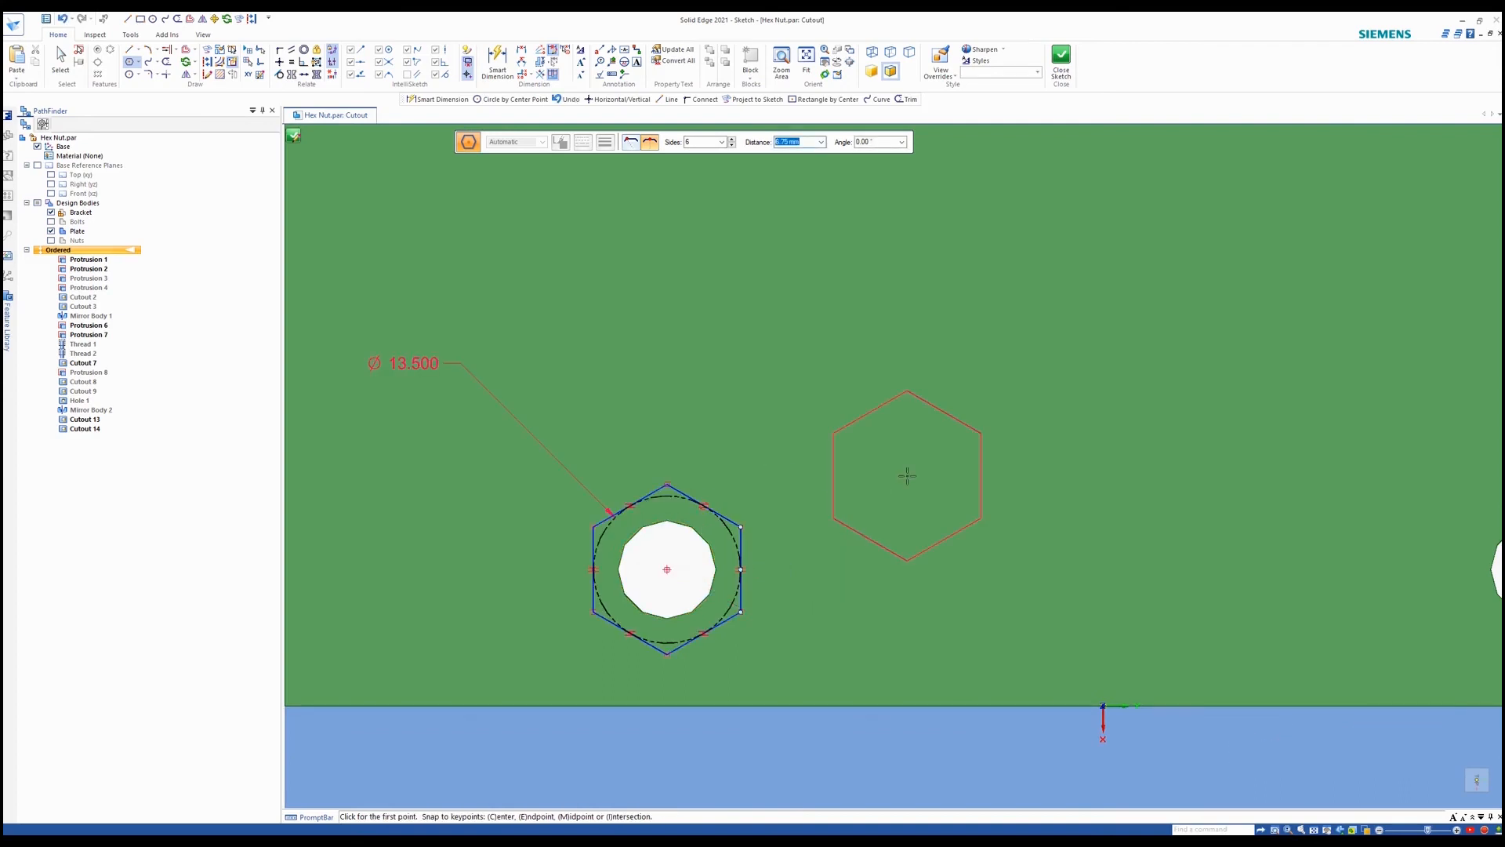
Sketch a matching hexagon centred on the right bolt hole with a 6.75 mm centre-to-side distance and leave the polygon command
scroll(538, 444, "down", 2)
scroll(1153, 505, "up", 2)
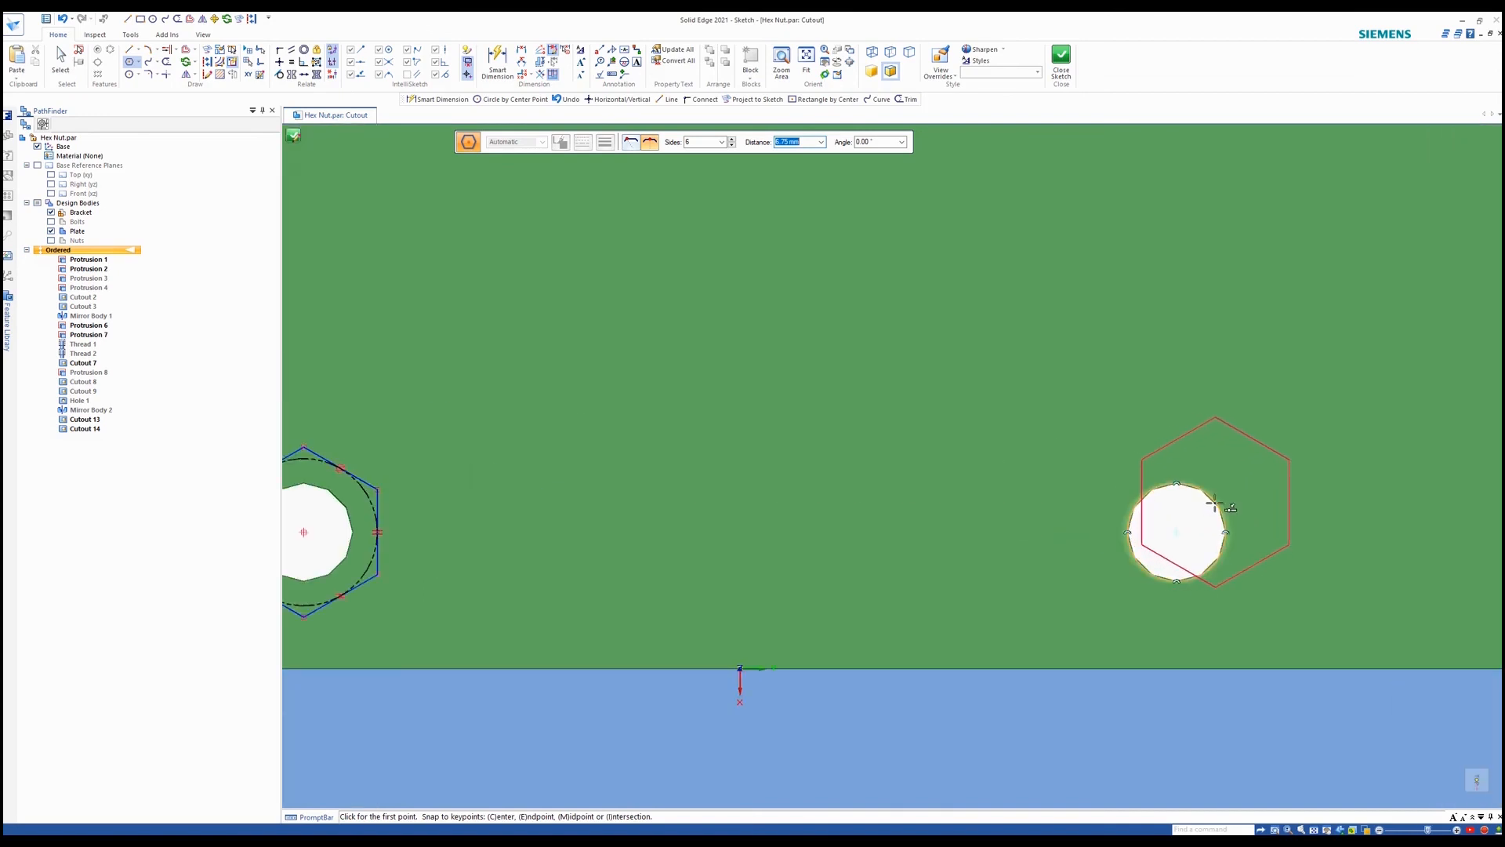
left_click(1176, 533)
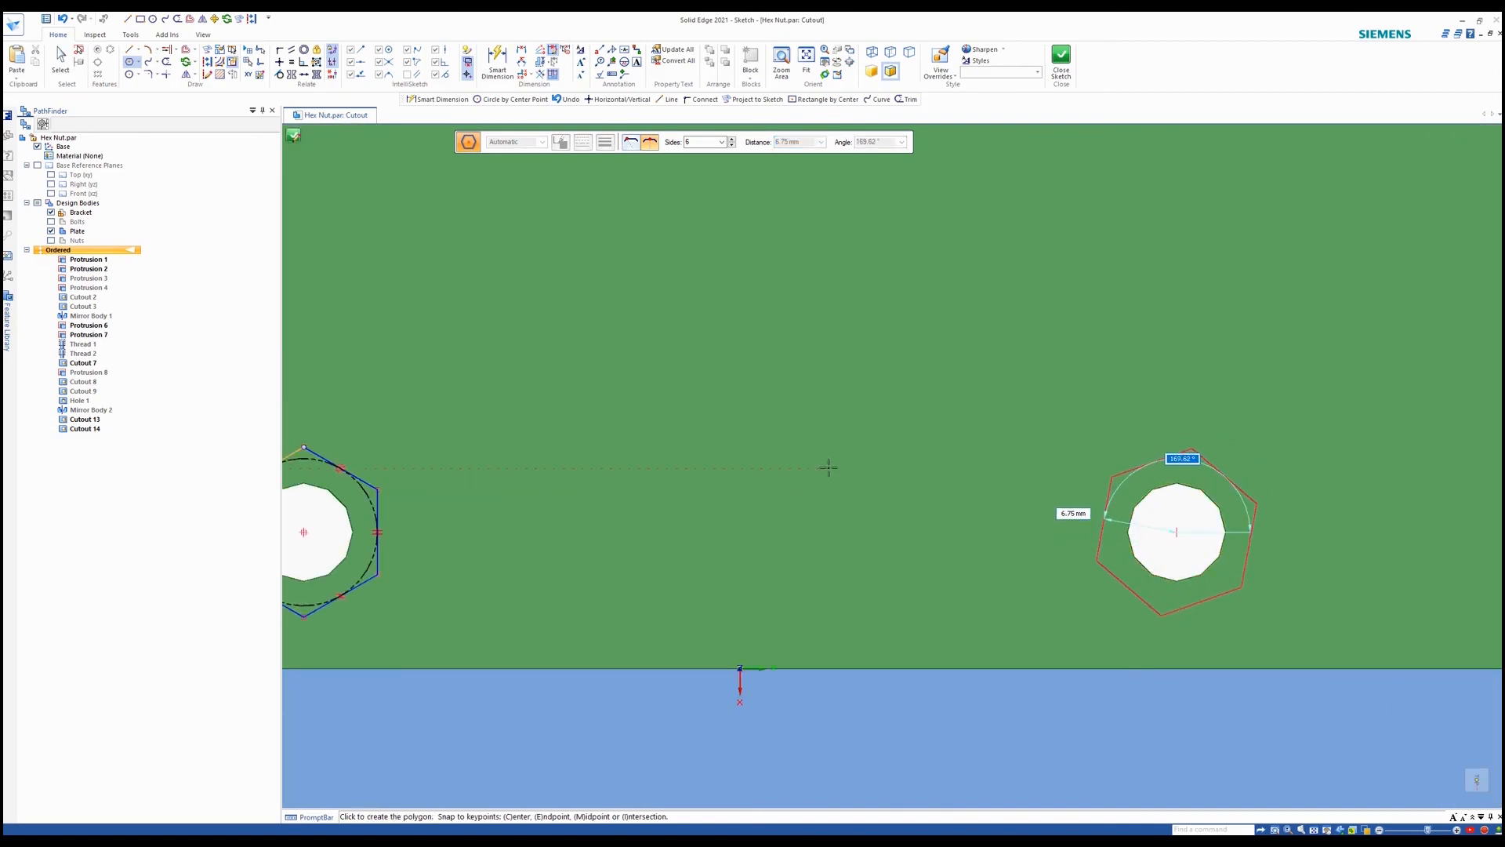
left_click(1205, 531)
scroll(1098, 470, "down", 2)
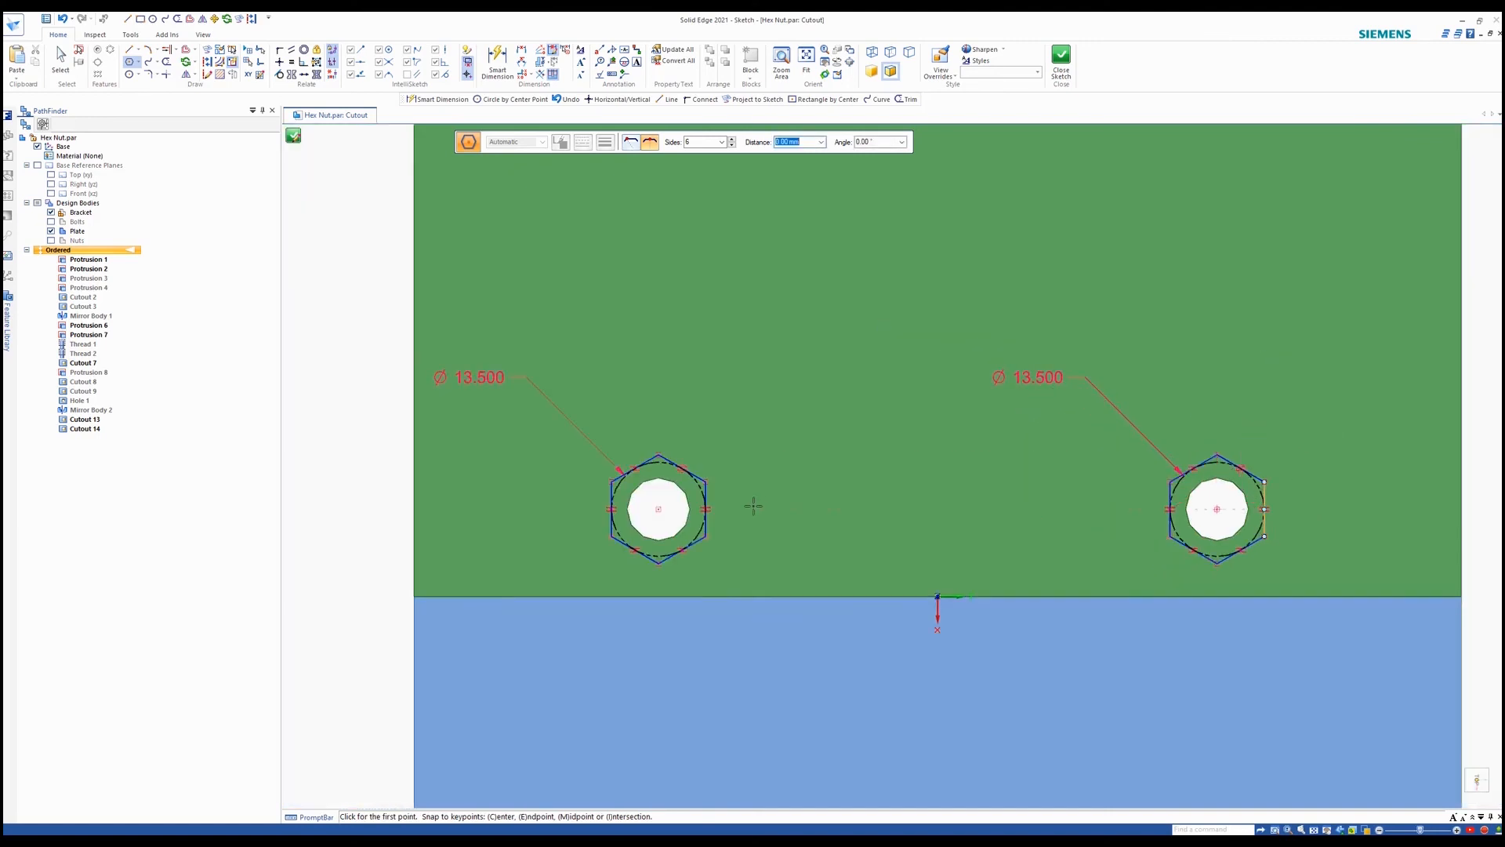
scroll(744, 507, "up", 2)
key("Escape")
scroll(752, 504, "down", 2)
scroll(663, 515, "up", 1)
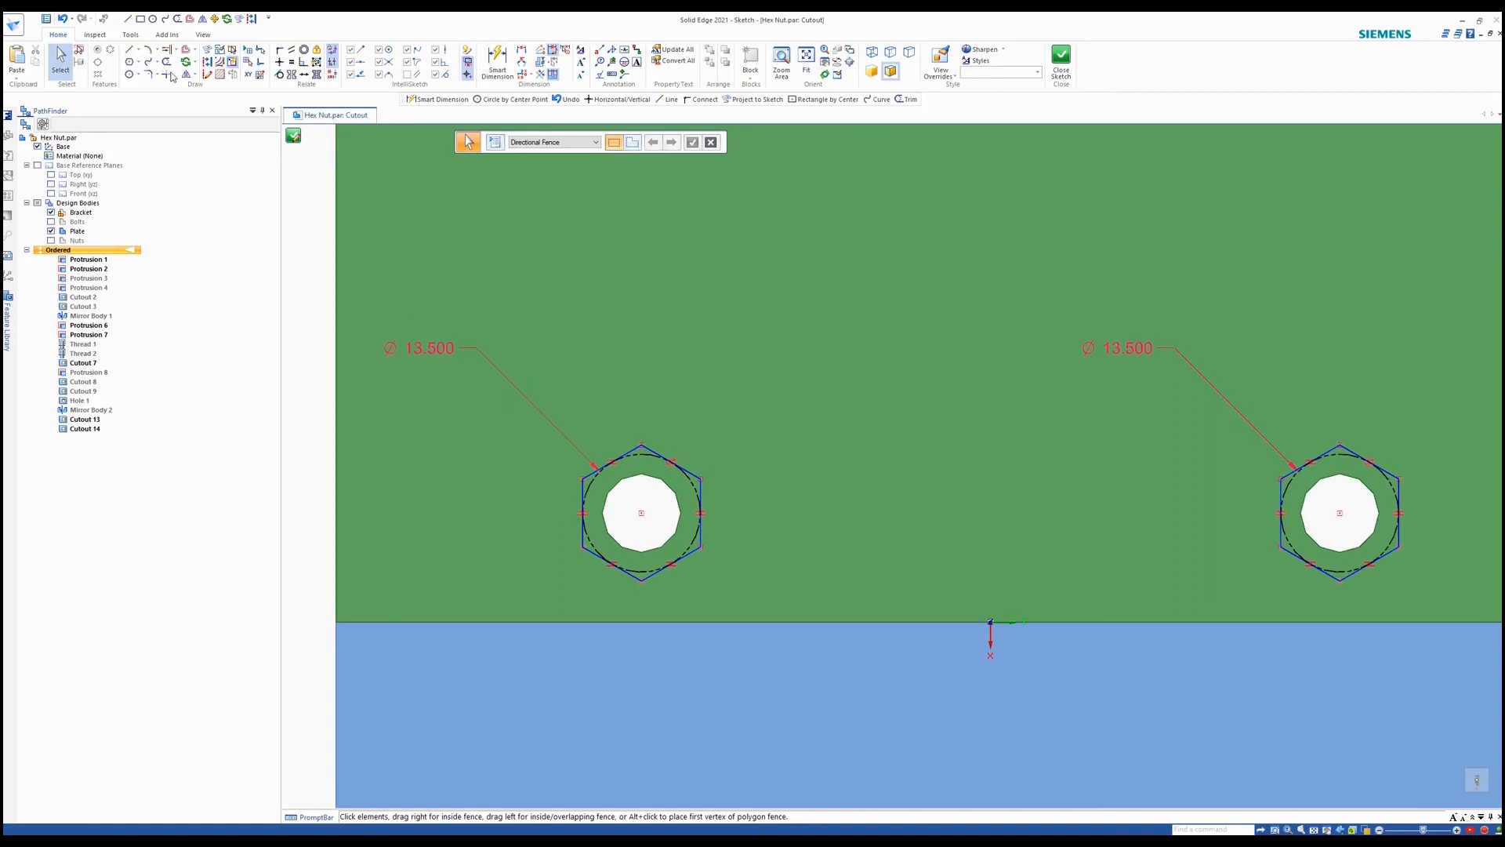
Align the left hexagon's centre horizontally with the midpoint of its right side, and close the sketch
left_click(279, 61)
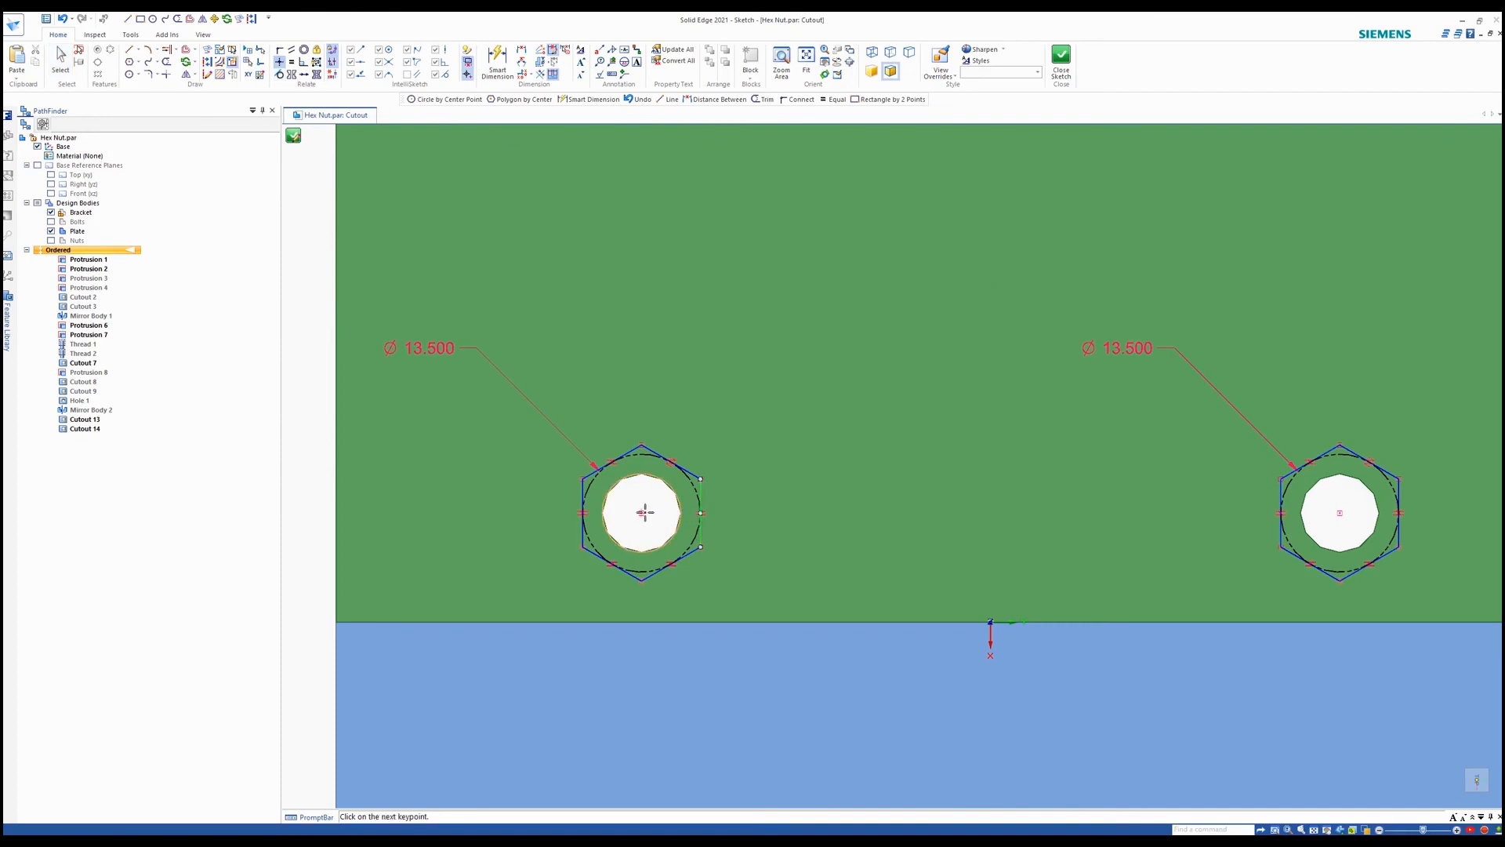
left_click(702, 512)
key("Escape")
left_click(294, 138)
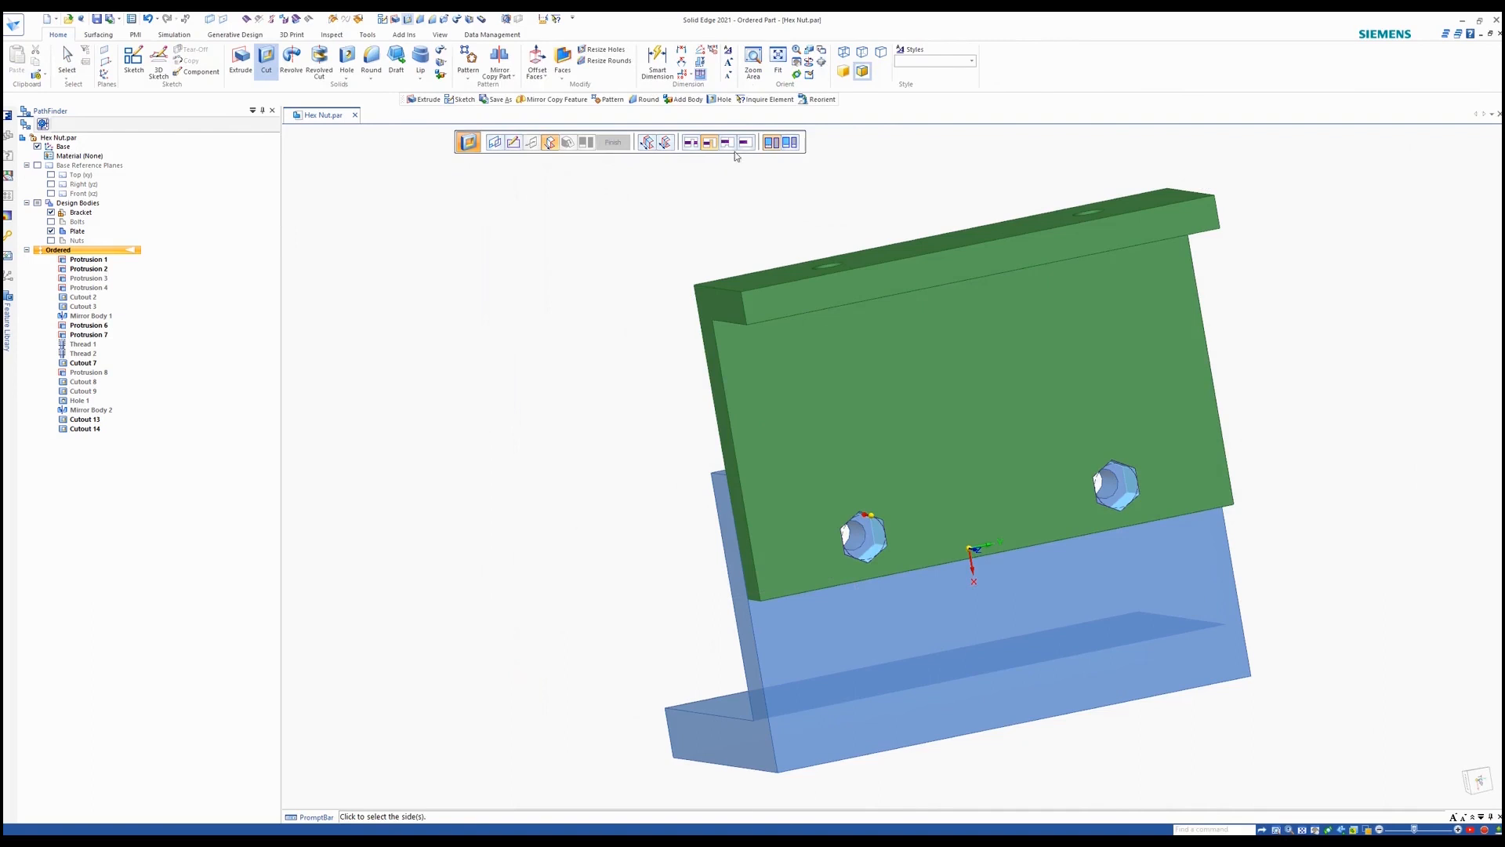
Cut both hexagons 6 mm deep into the plate's rear face as nut pockets and finish the cutout
middle_click_drag(807, 502, 960, 522)
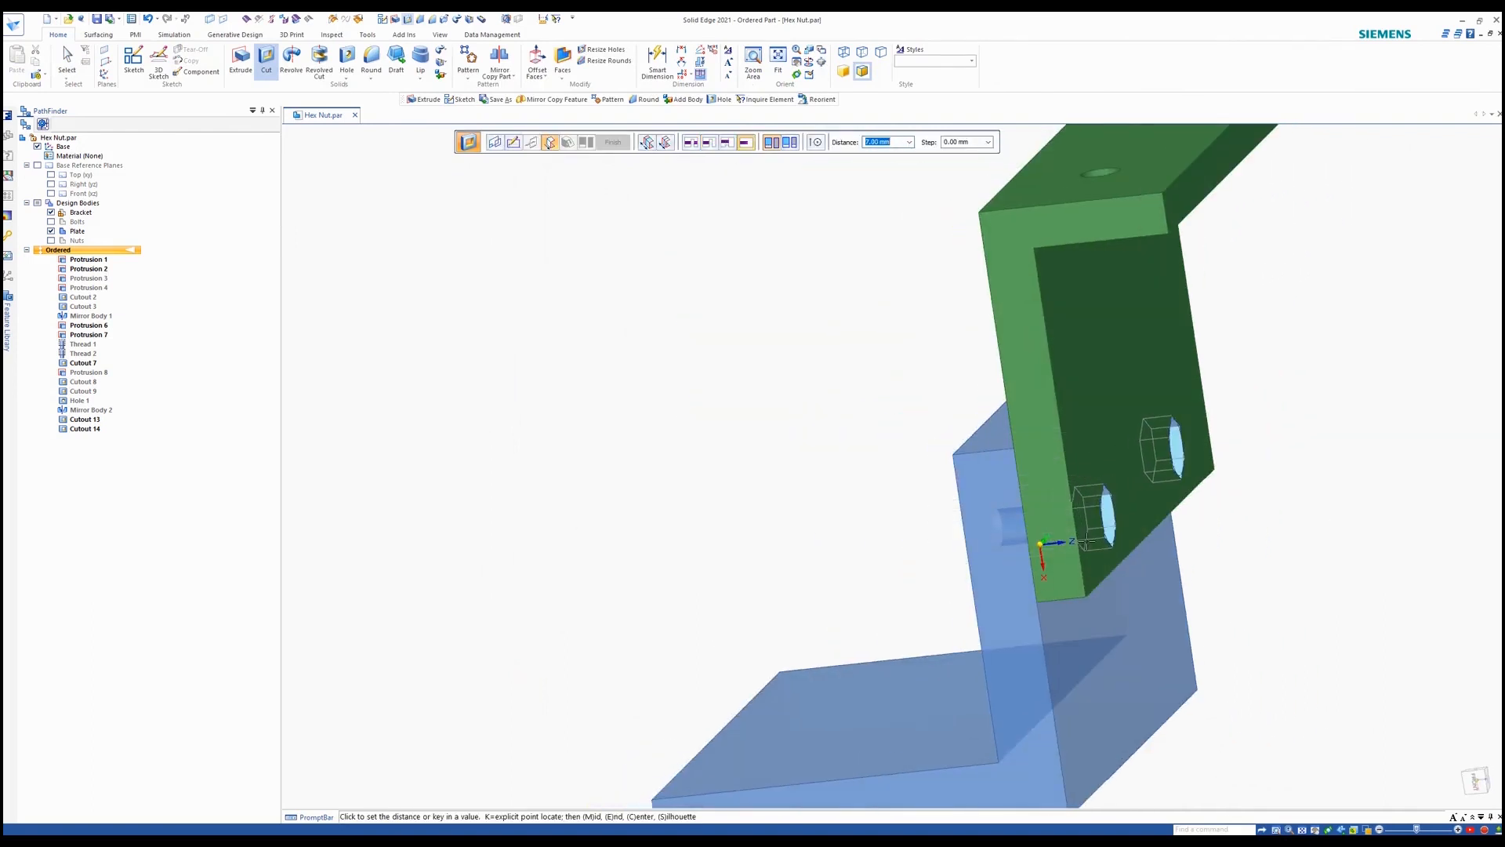
key("Return")
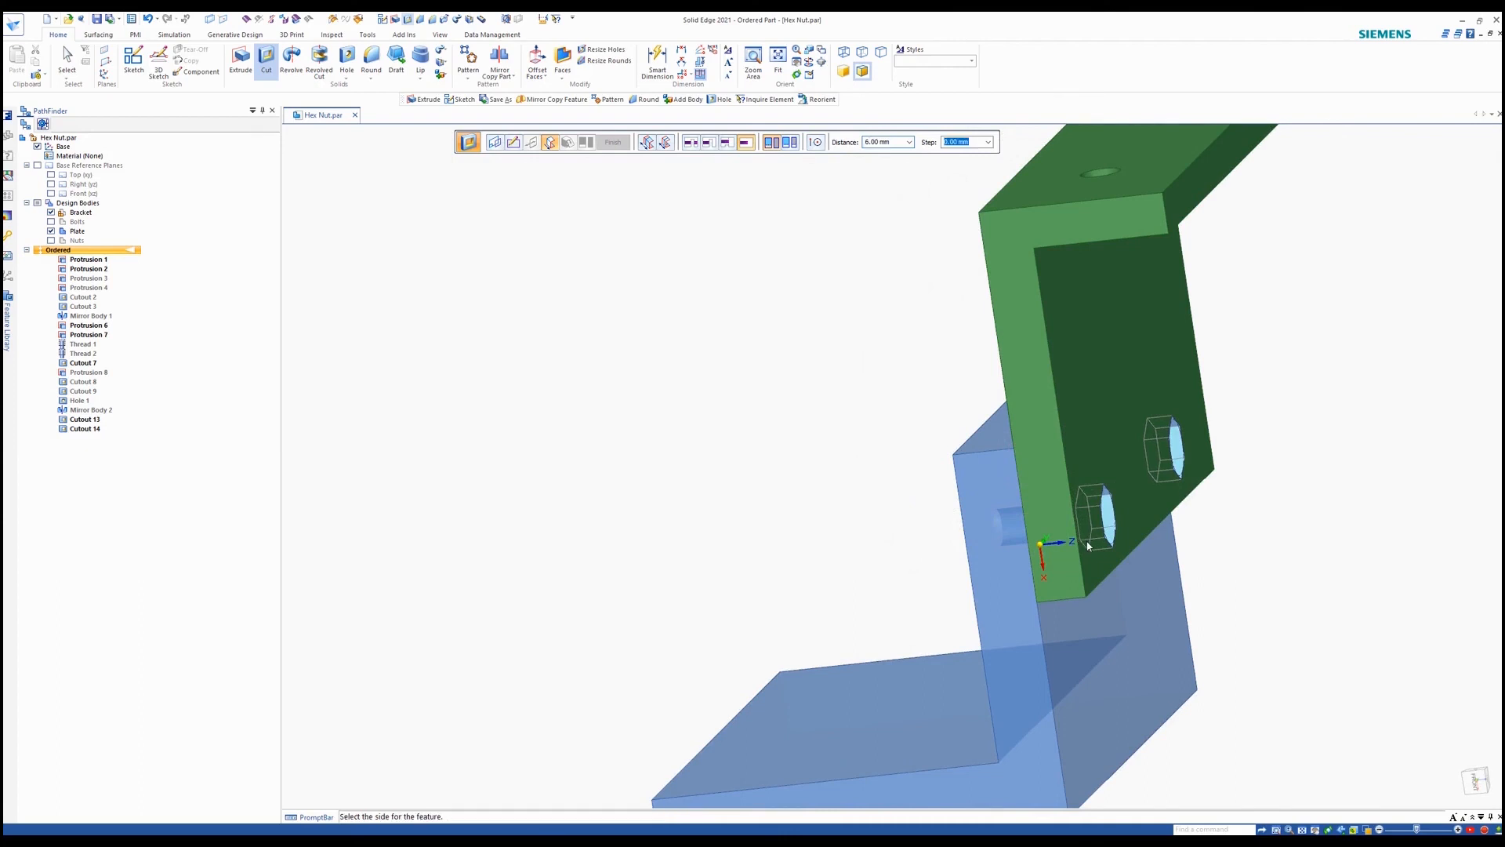
left_click(1088, 546)
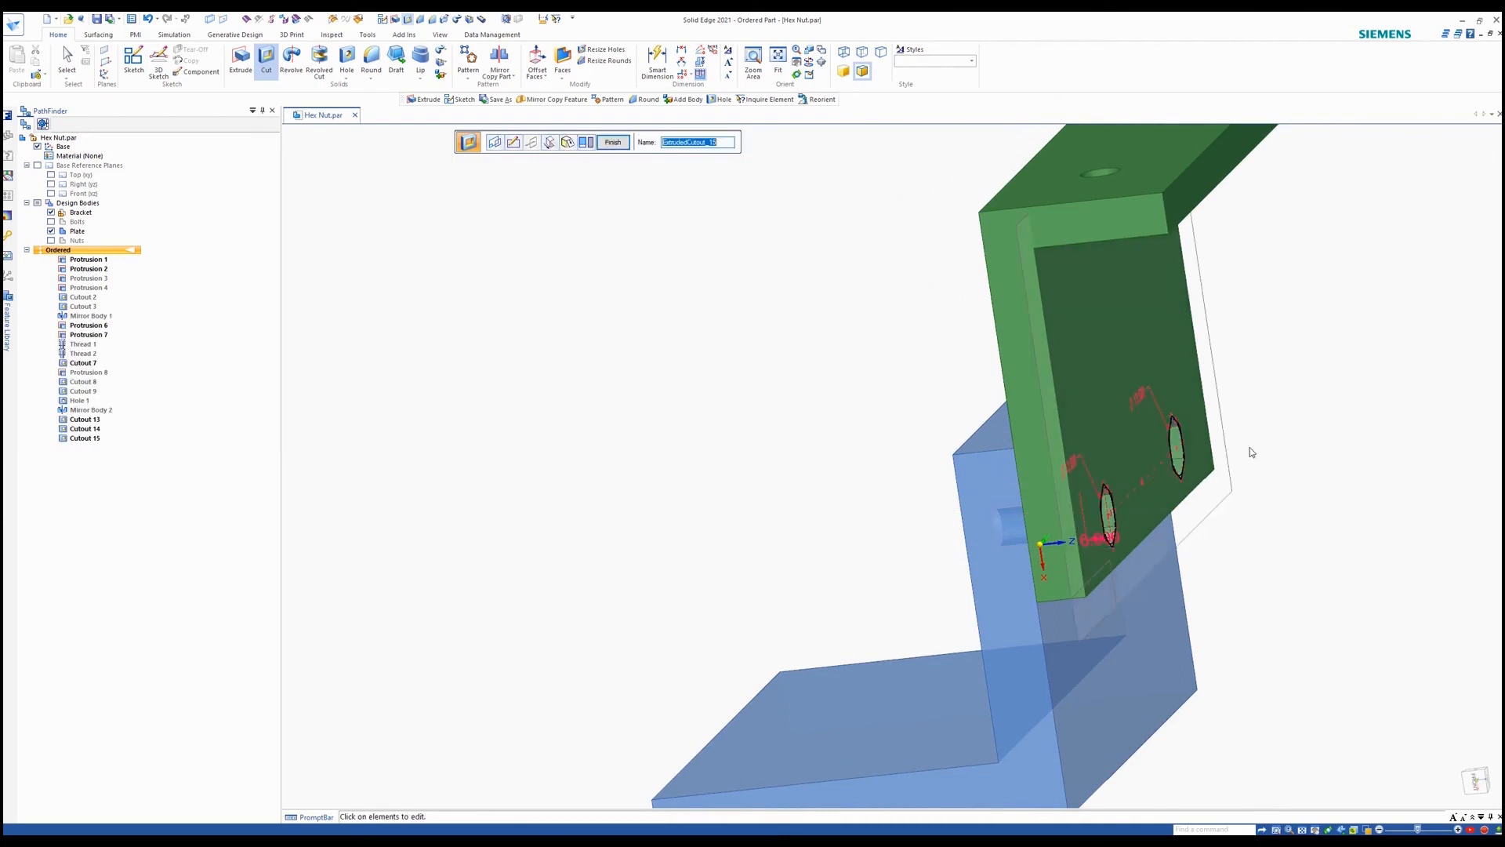
left_click(619, 148)
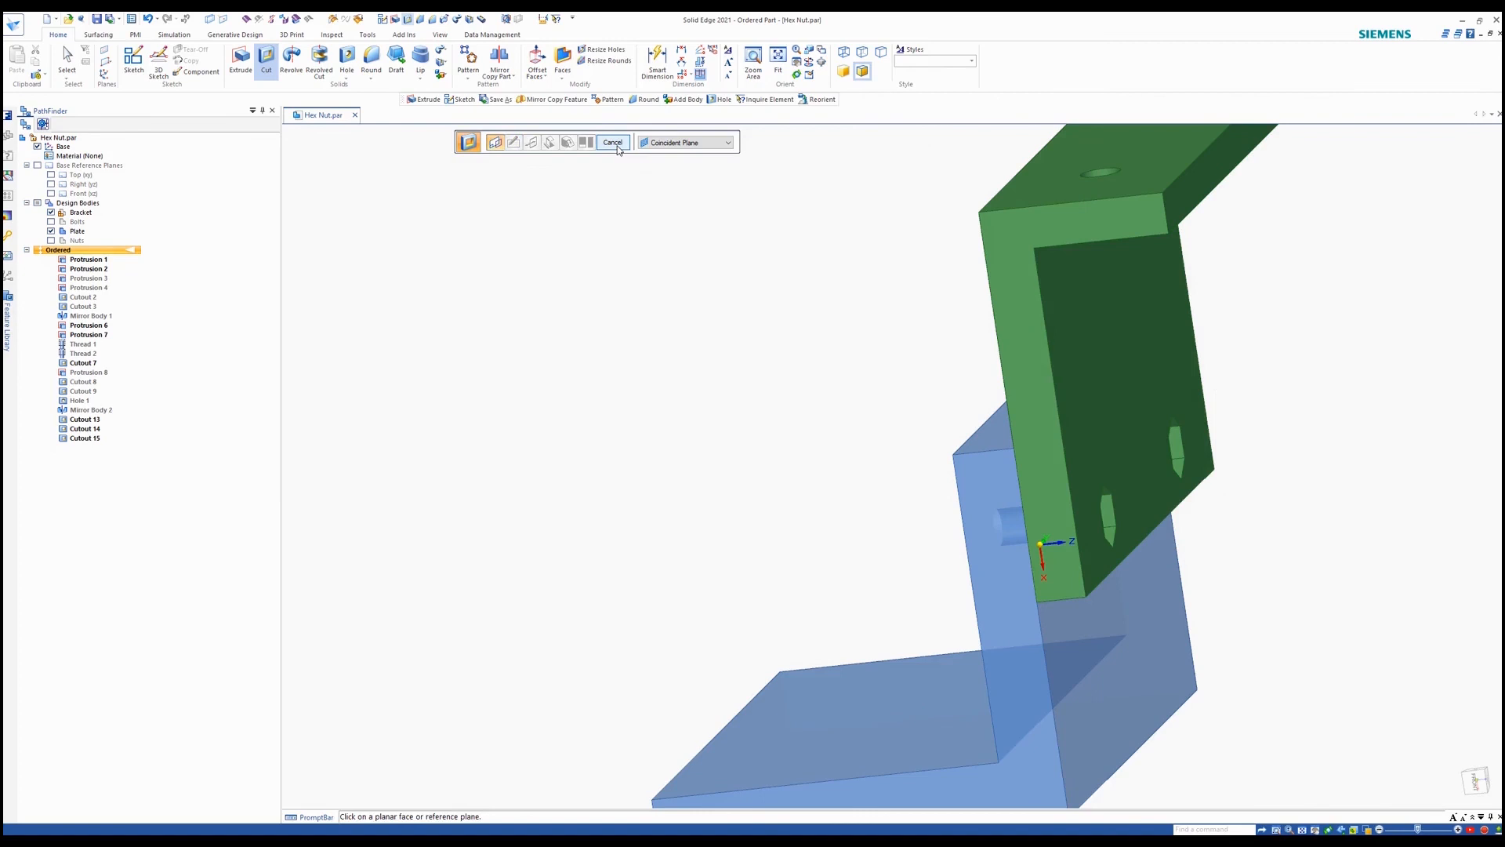
left_click(619, 147)
Show the Nuts body to check how the nuts fit in the plate's hexagonal pockets
scroll(1124, 529, "up", 3)
middle_click_drag(1124, 529, 968, 541)
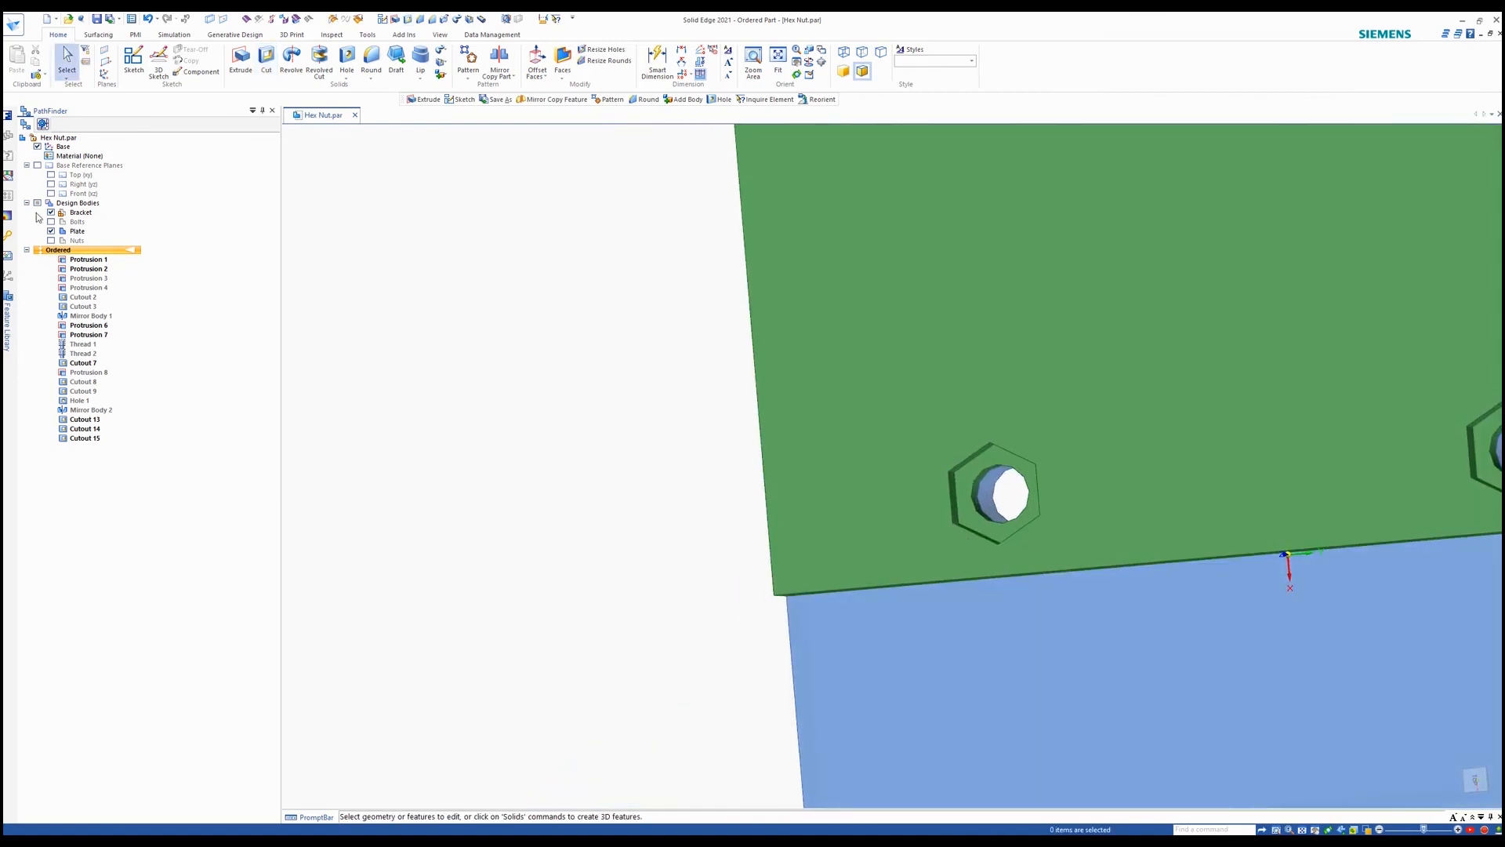
left_click(51, 241)
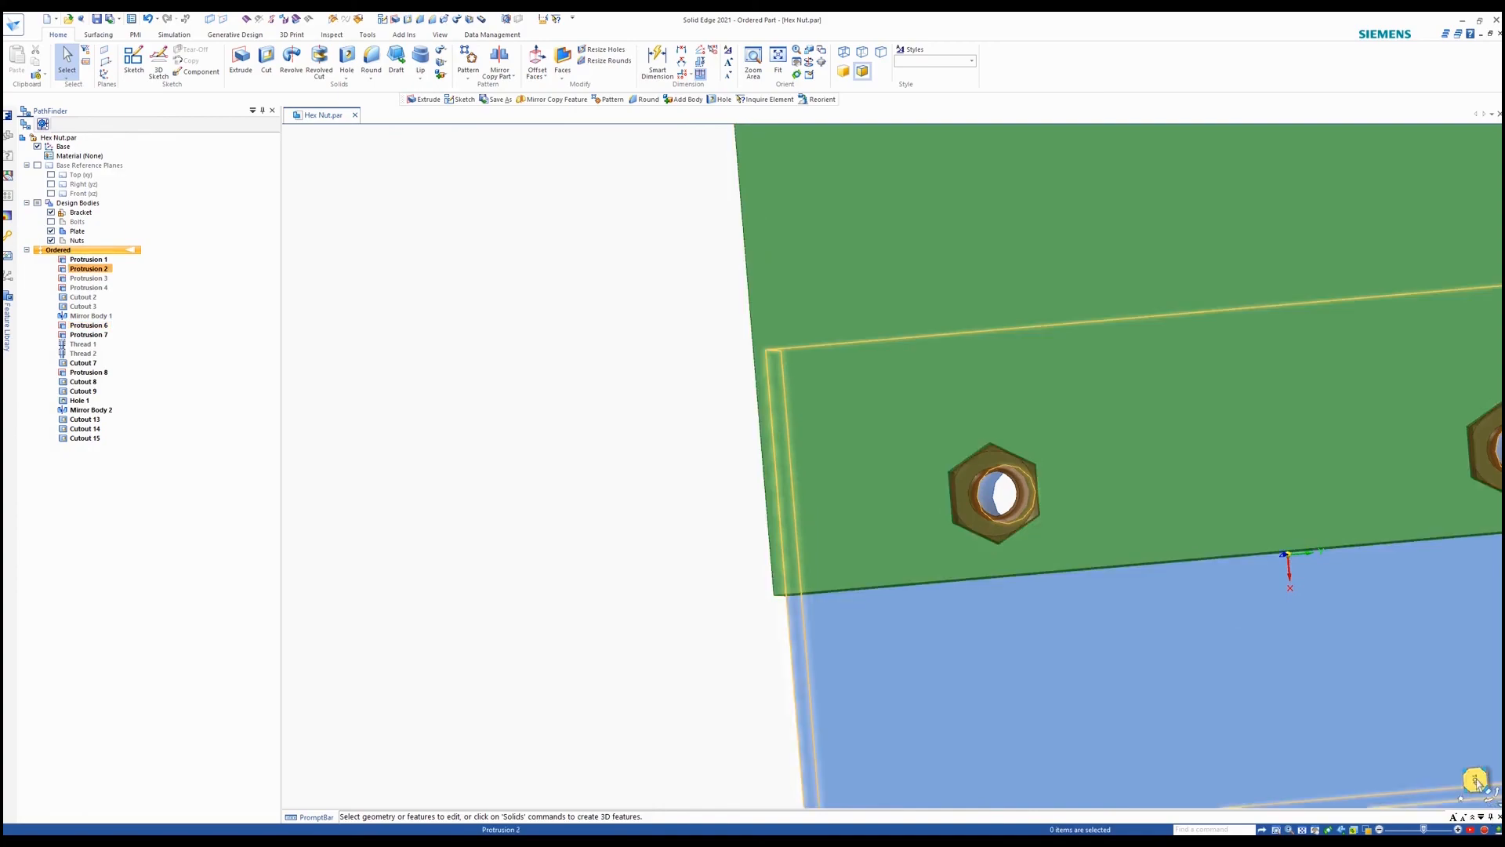
Examine the clearance between the nut and the walls of its hexagonal pocket in the plate's rear face
key("ctrl+f")
scroll(722, 490, "up", 8)
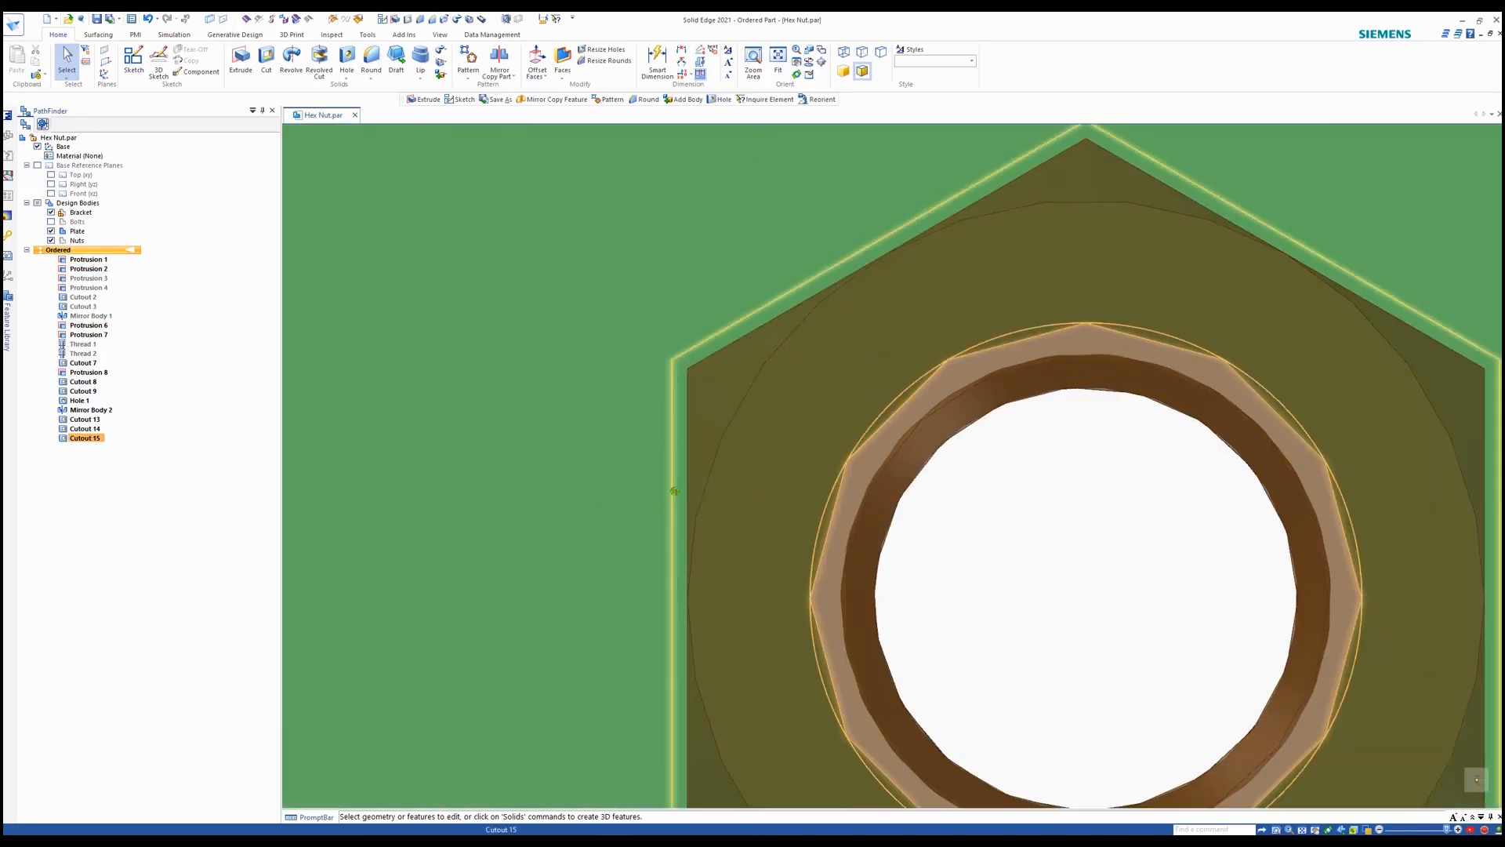
middle_click_drag(669, 497, 659, 484)
scroll(665, 470, "down", 4)
scroll(678, 439, "up", 4)
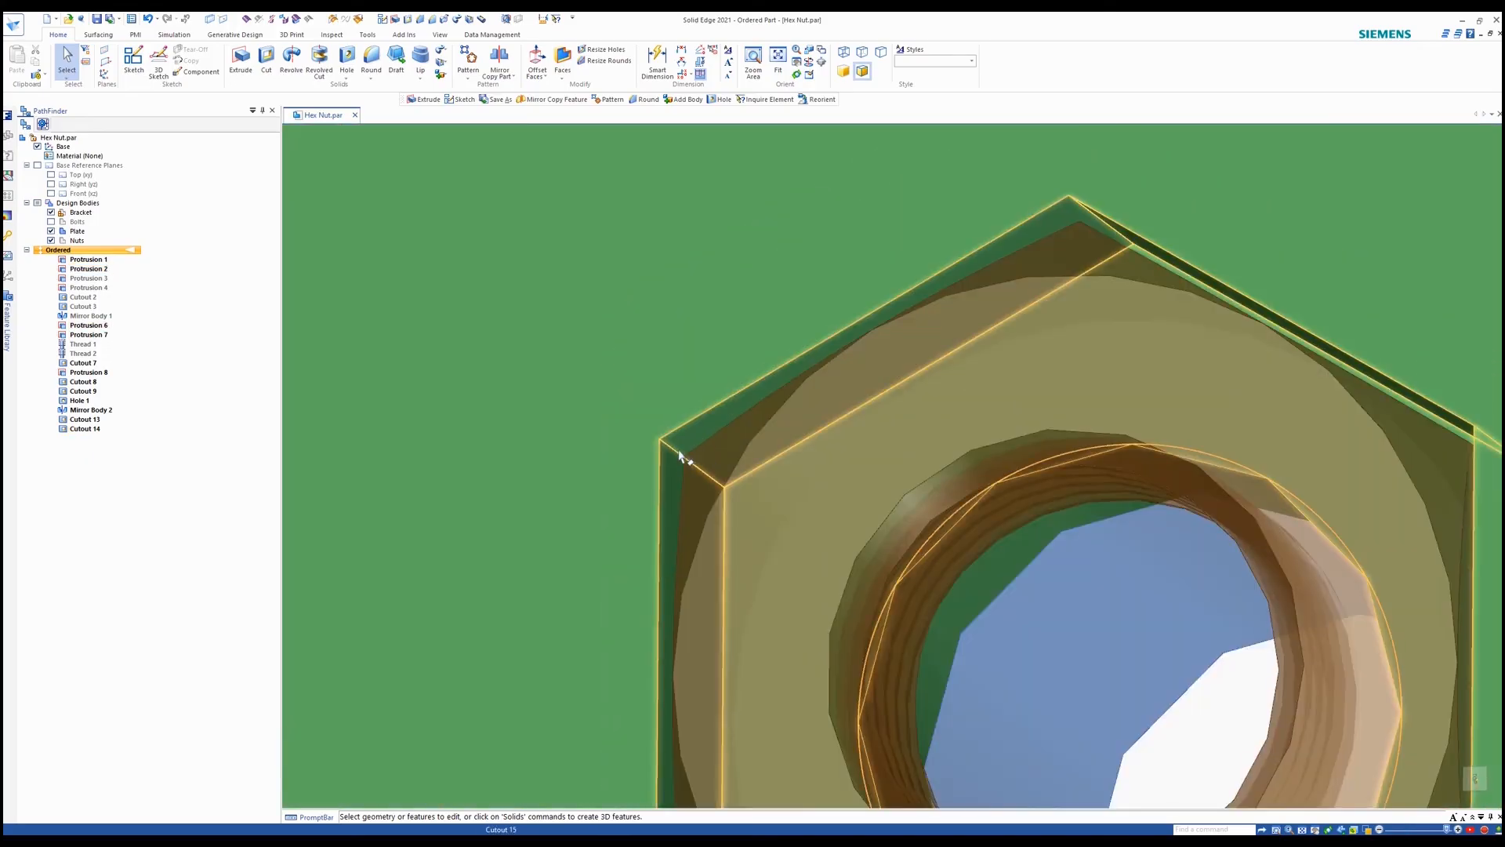
scroll(681, 456, "down", 4)
Show the Bolts body, make it the active body, and inspect how the bolts and nuts fit through the bracket and plate
left_click(51, 222)
scroll(1022, 558, "down", 6)
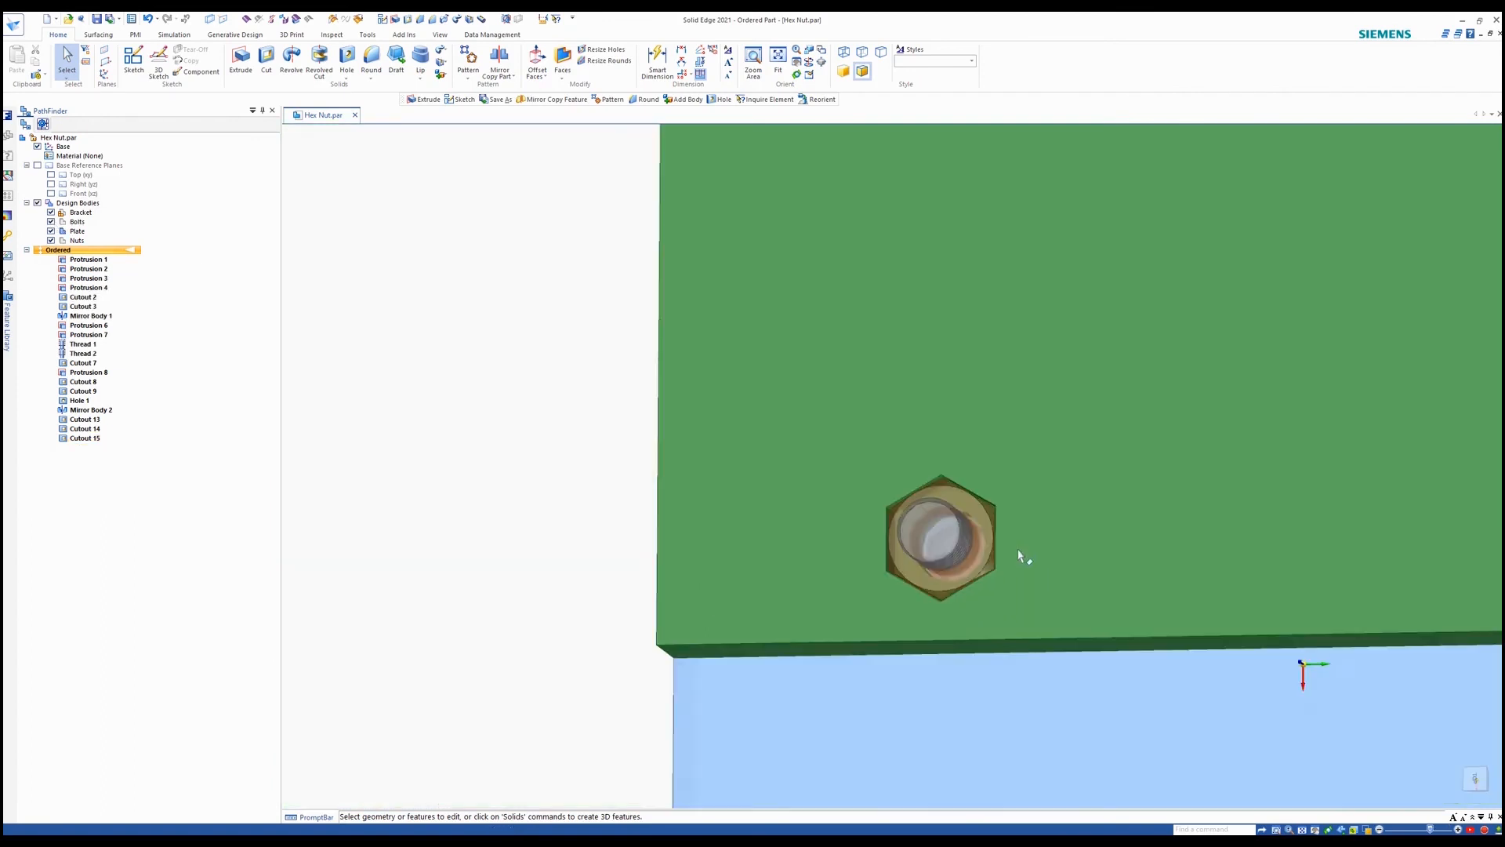
middle_click_drag(810, 510, 1165, 561)
double_click(77, 222)
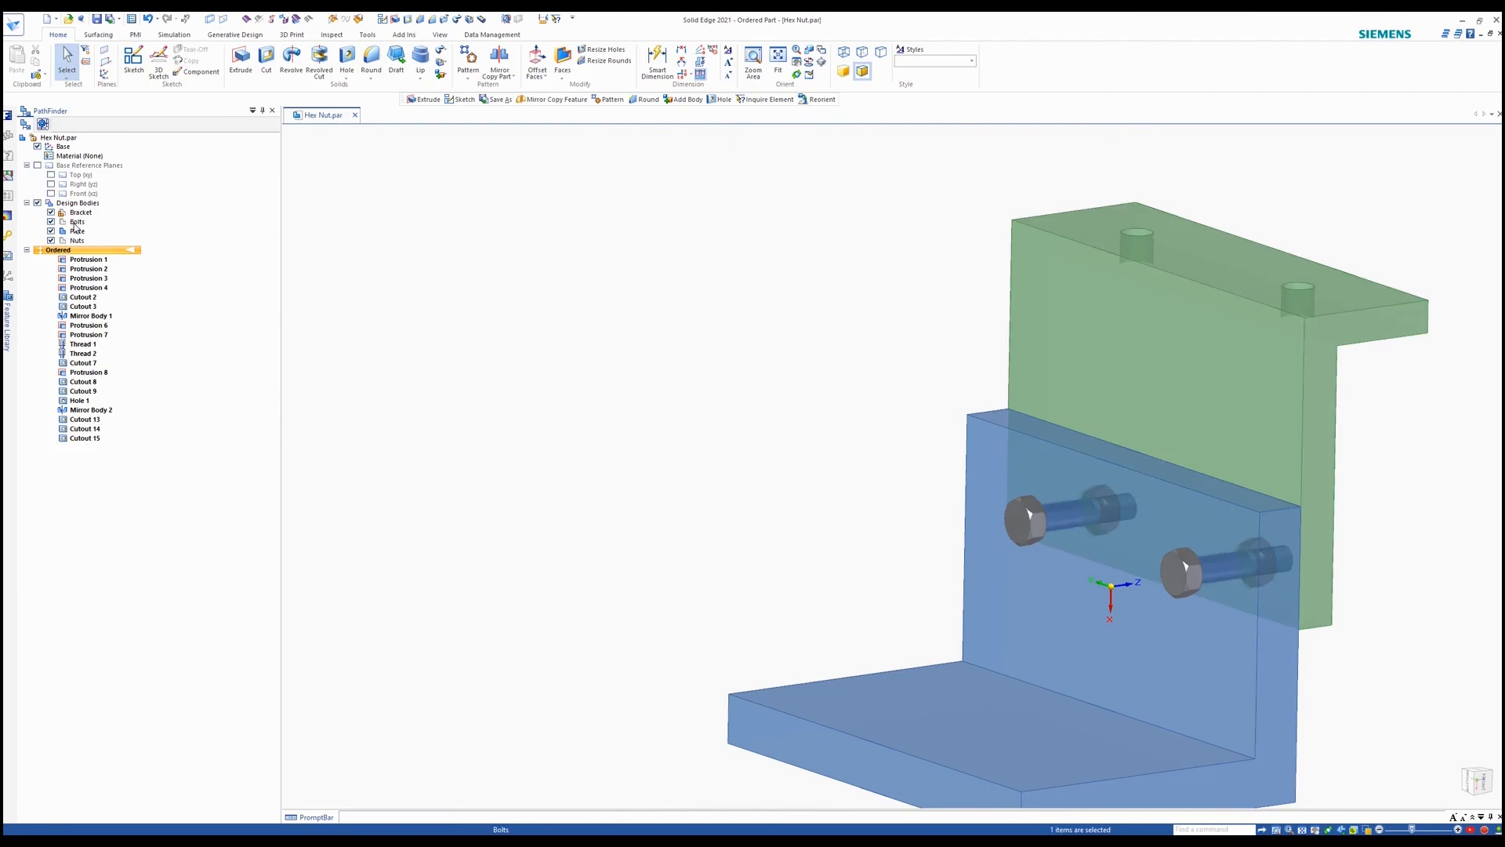
scroll(635, 451, "down", 3)
scroll(1033, 540, "up", 6)
middle_click_drag(1193, 598, 919, 547)
scroll(1247, 604, "down", 4)
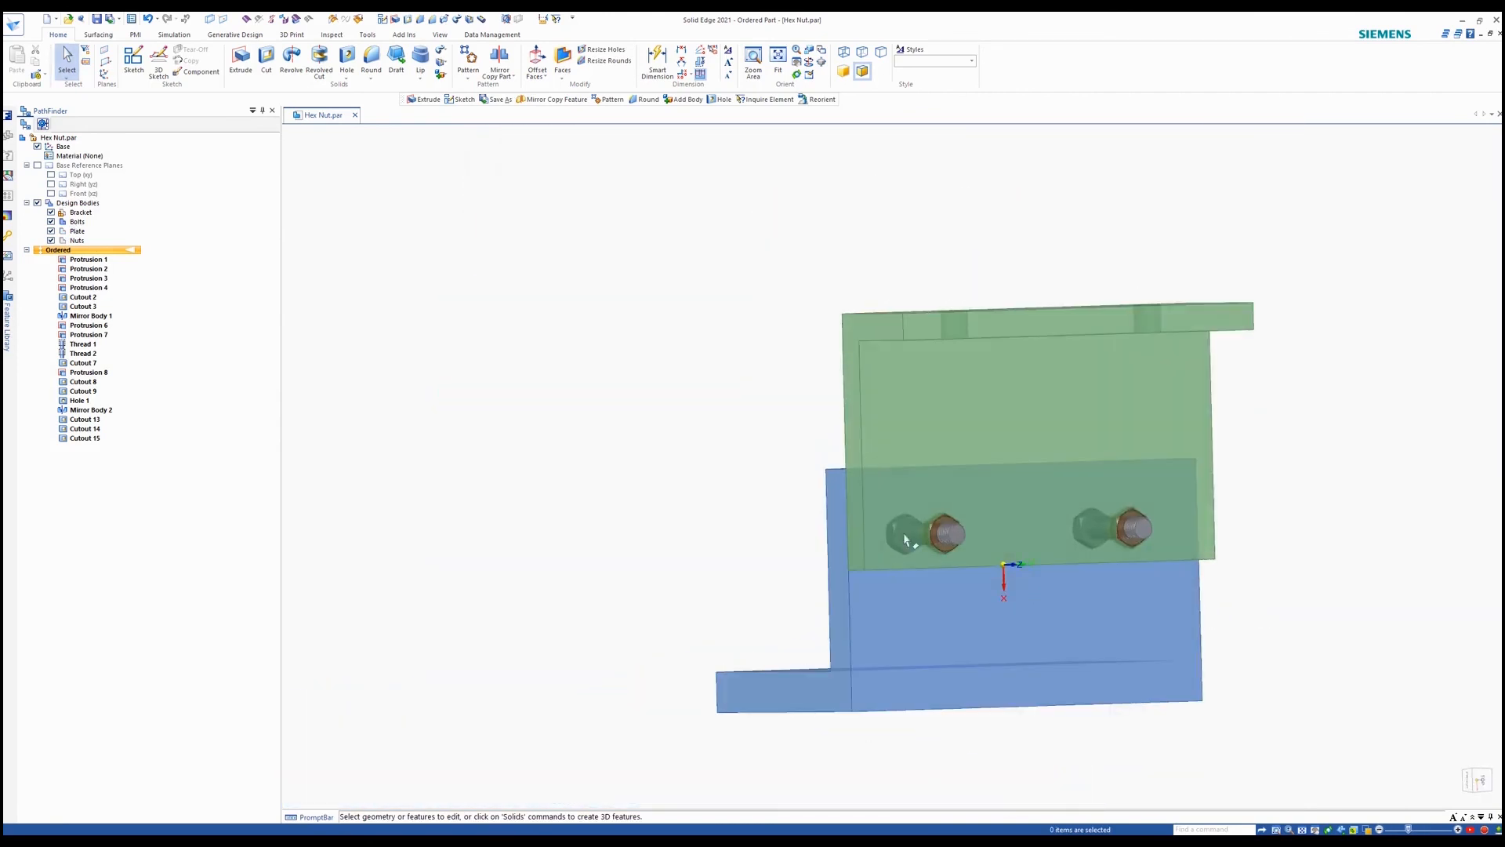
scroll(941, 522, "up", 5)
scroll(949, 514, "down", 3)
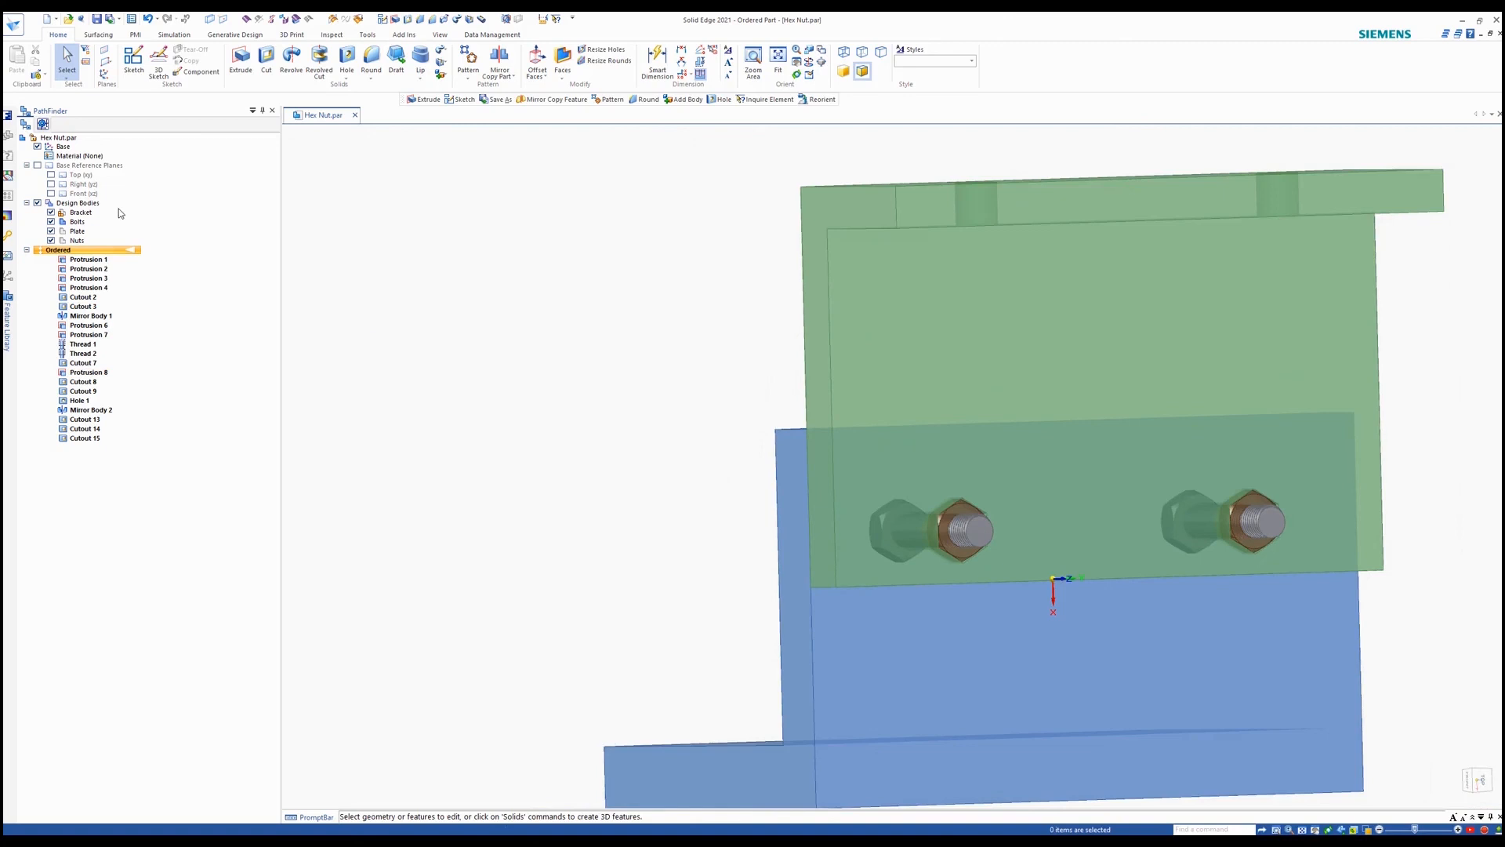
Make Bracket the active body and isolate it by hiding the Bolts, Plate and Nuts bodies
double_click(73, 230)
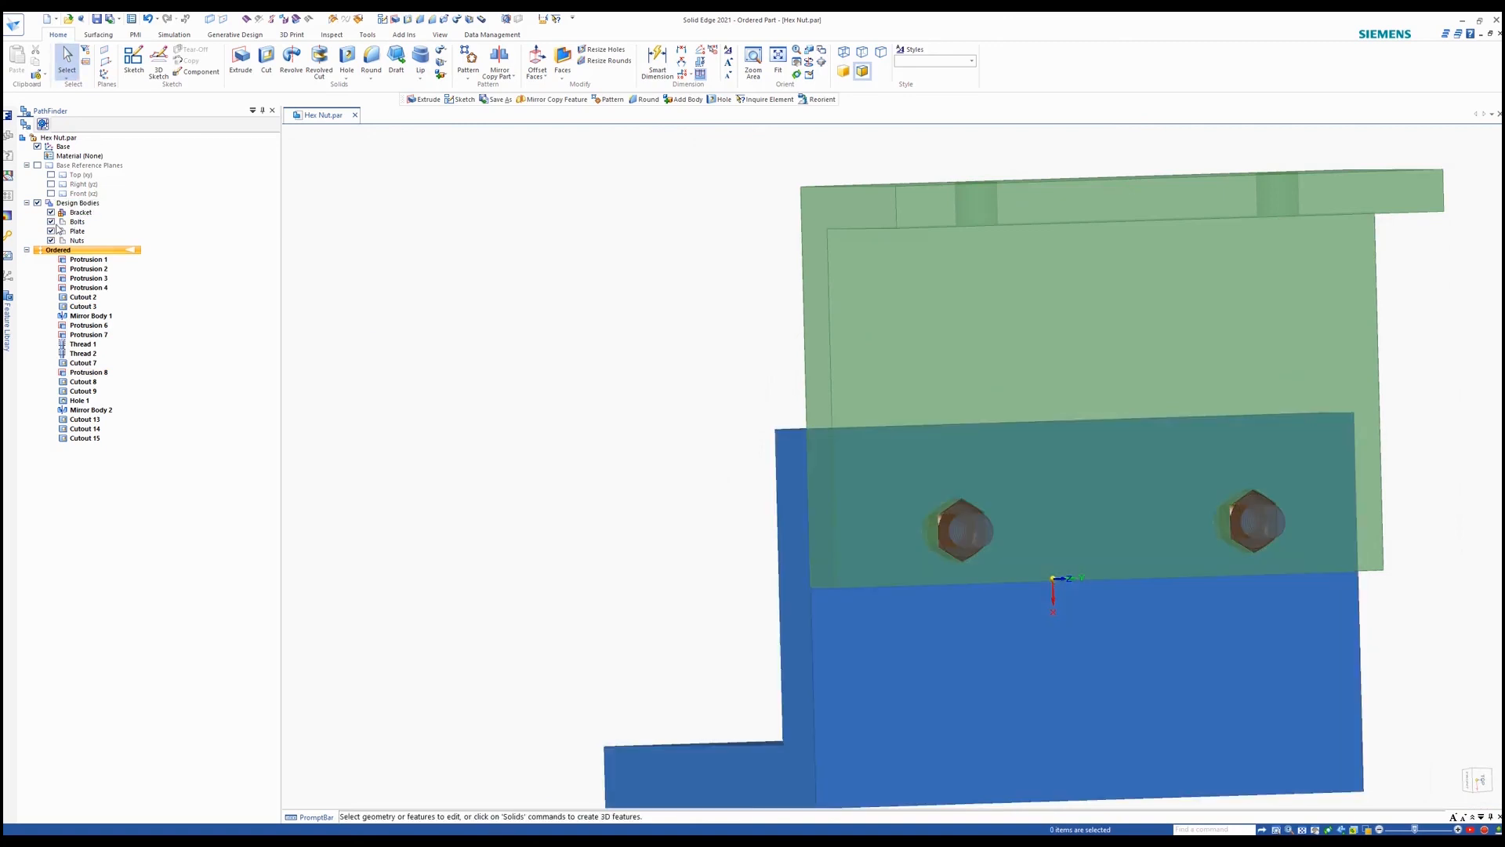
left_click(51, 221)
left_click(51, 232)
left_click(51, 241)
scroll(682, 471, "down", 3)
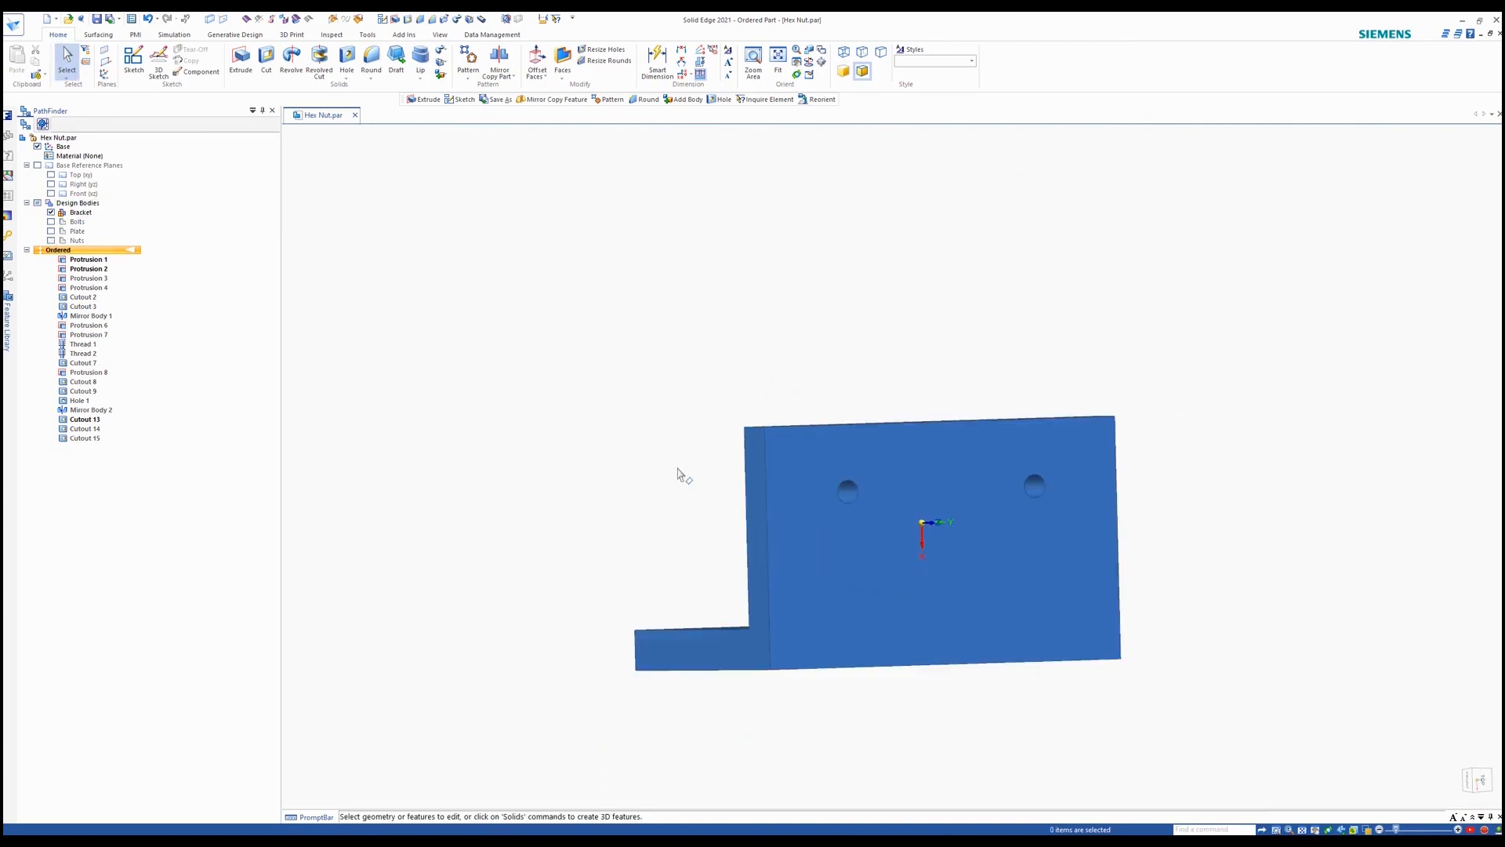
middle_click_drag(682, 470, 896, 478)
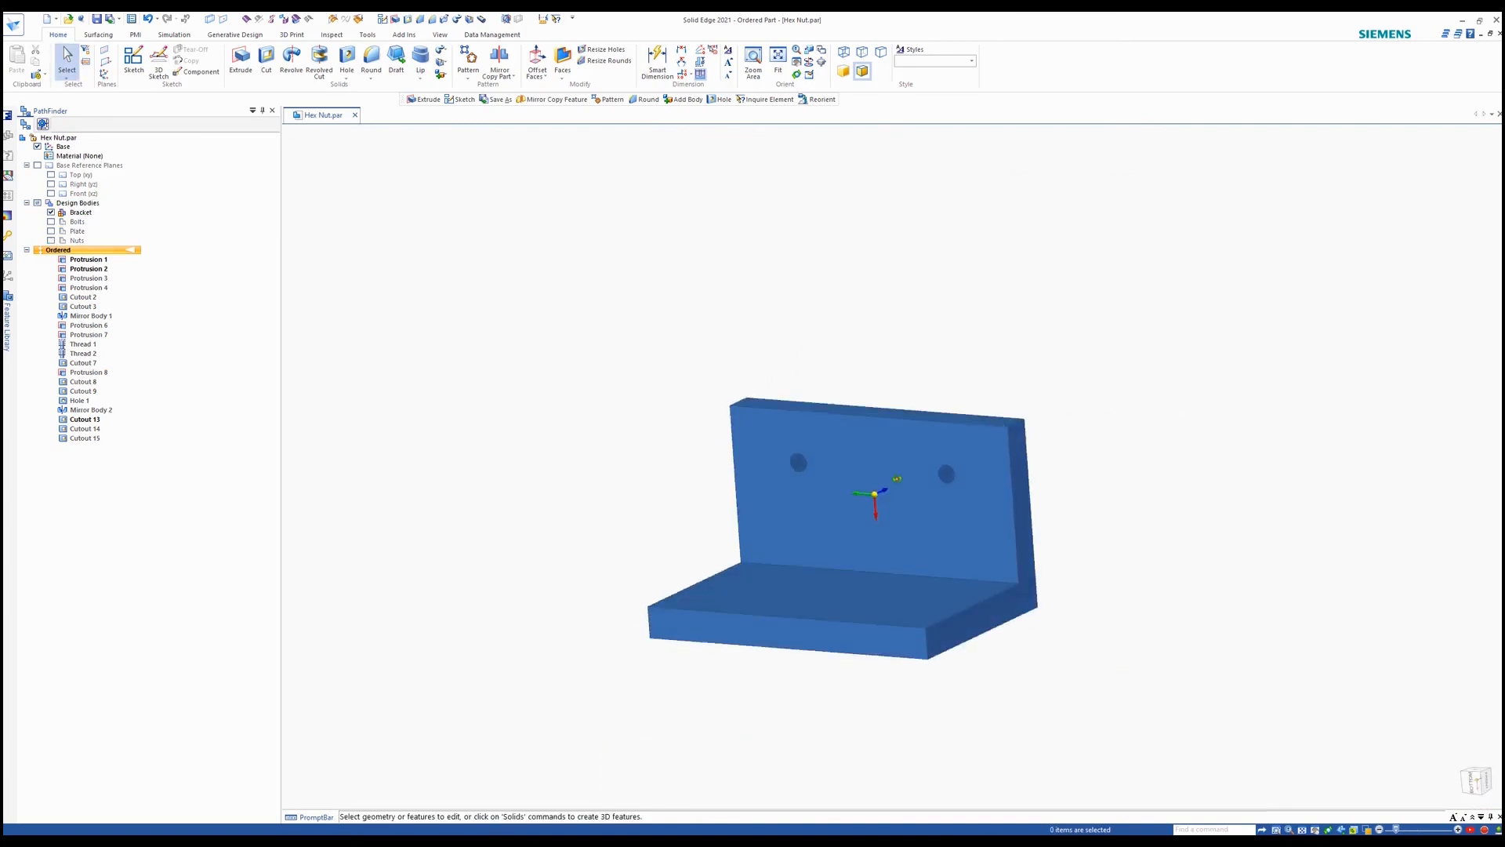
Export the isolated bracket as an STL document named Bracket in the My Parts folder
left_click(116, 18)
left_click(149, 59)
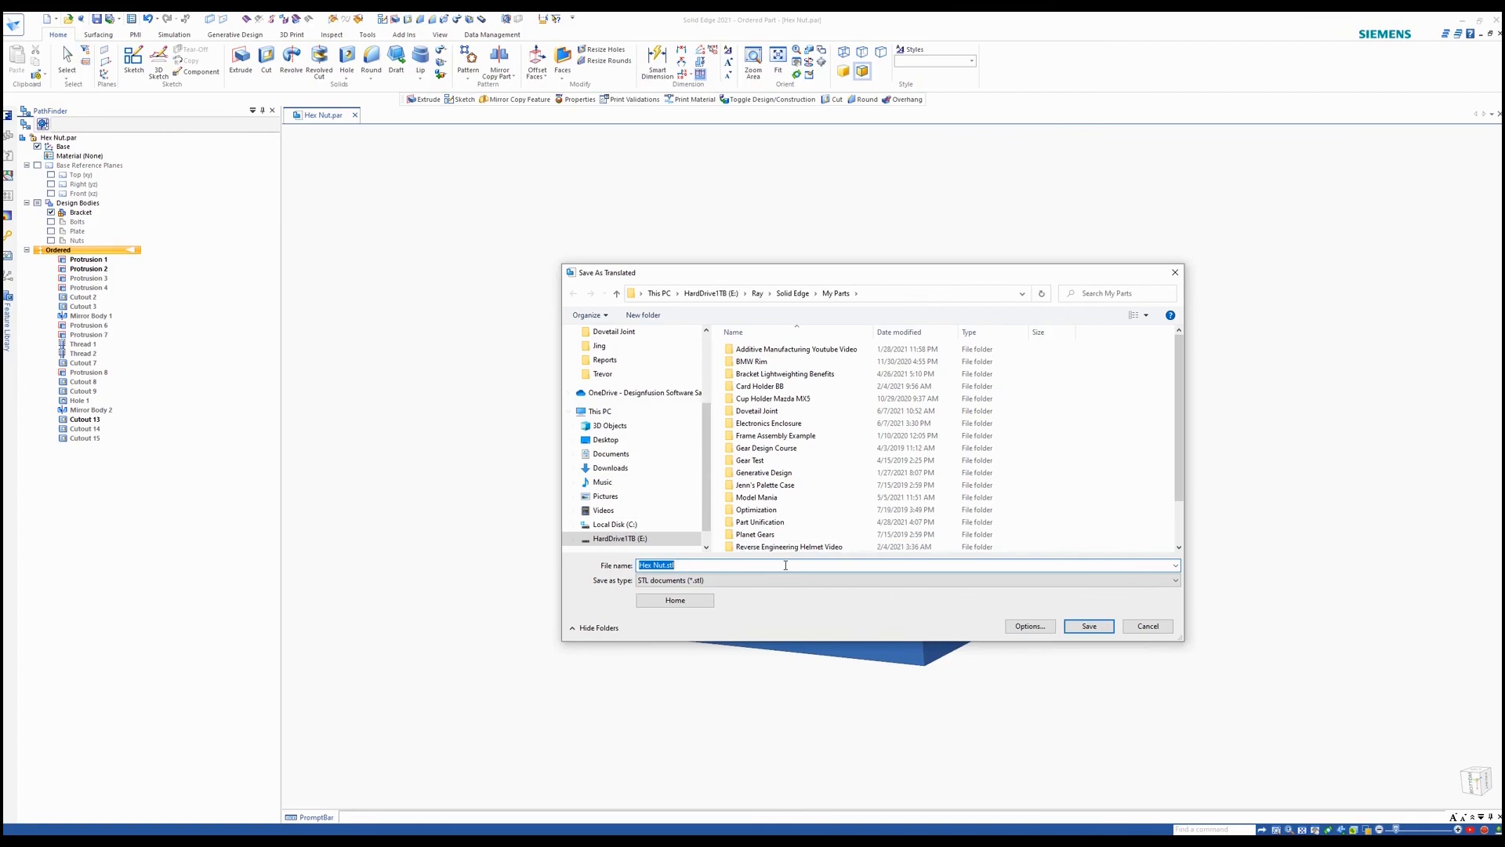
type("Bracket")
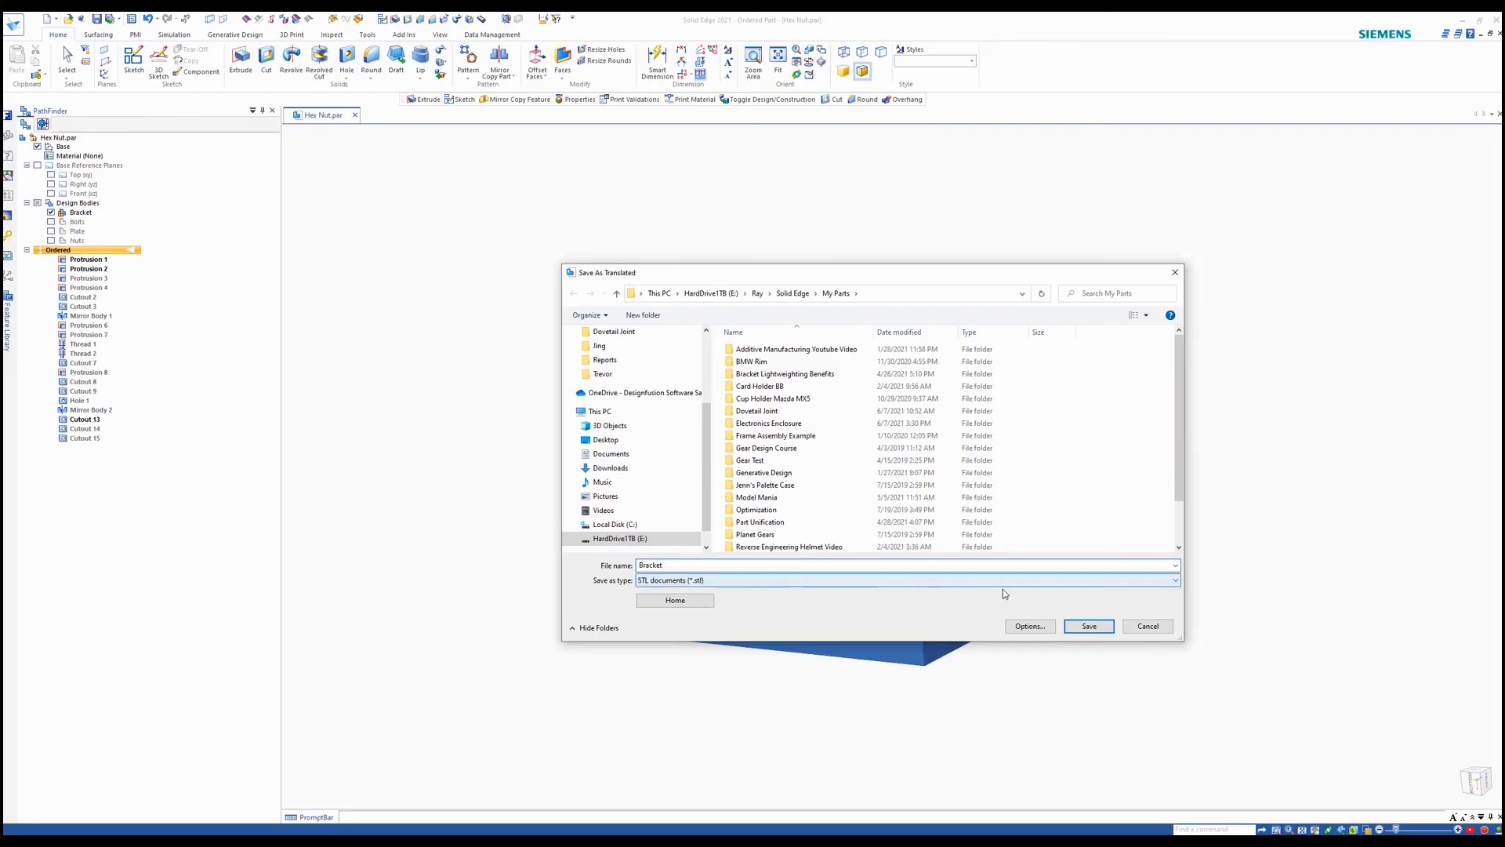
left_click(1007, 581)
left_click(1009, 588)
left_click(1089, 626)
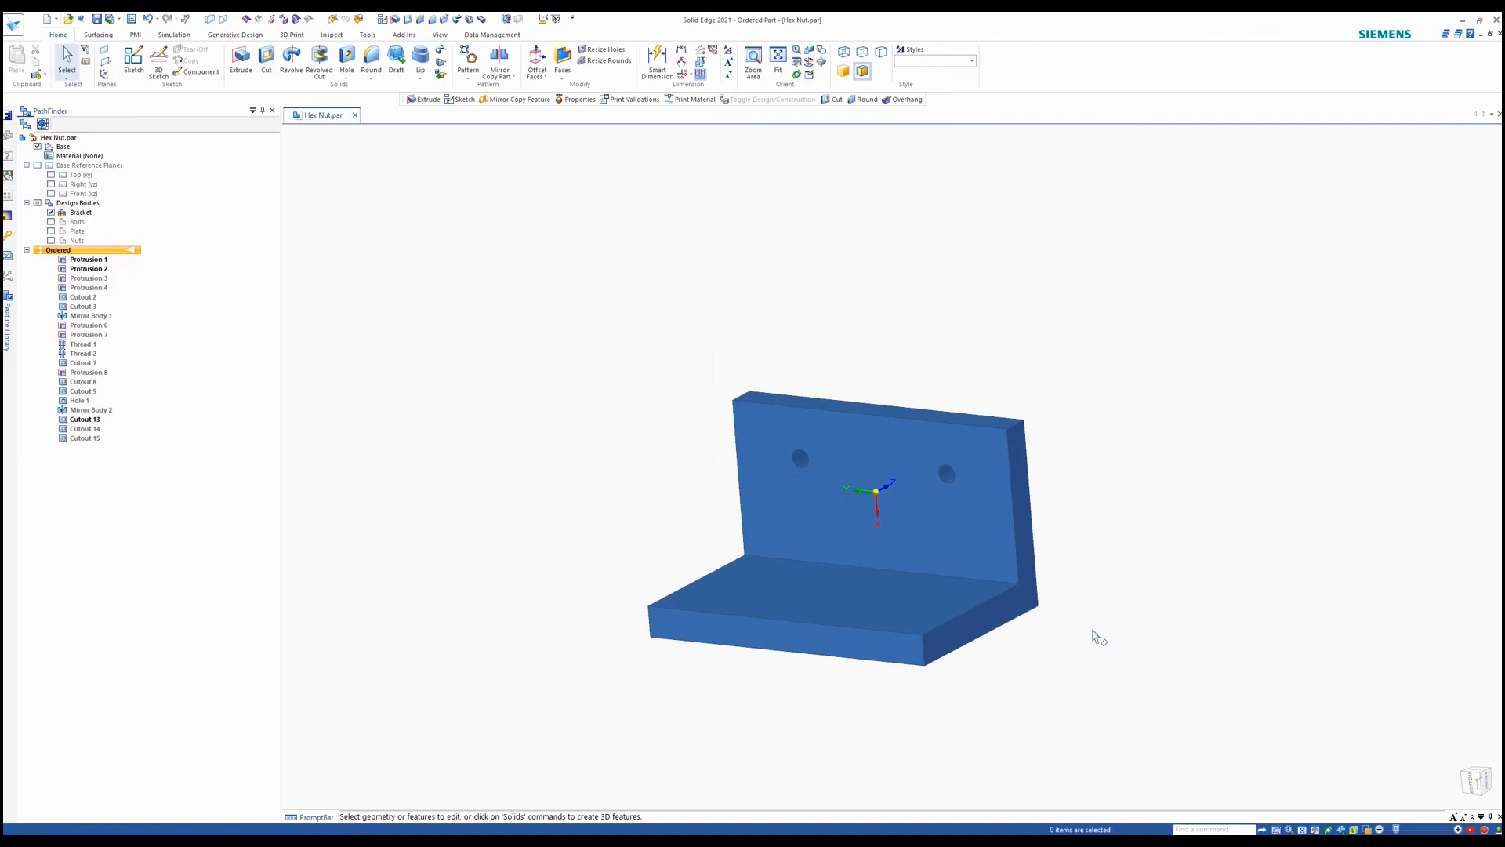
Hide the Bracket body and show the Plate body on its own
left_click(51, 212)
left_click(51, 231)
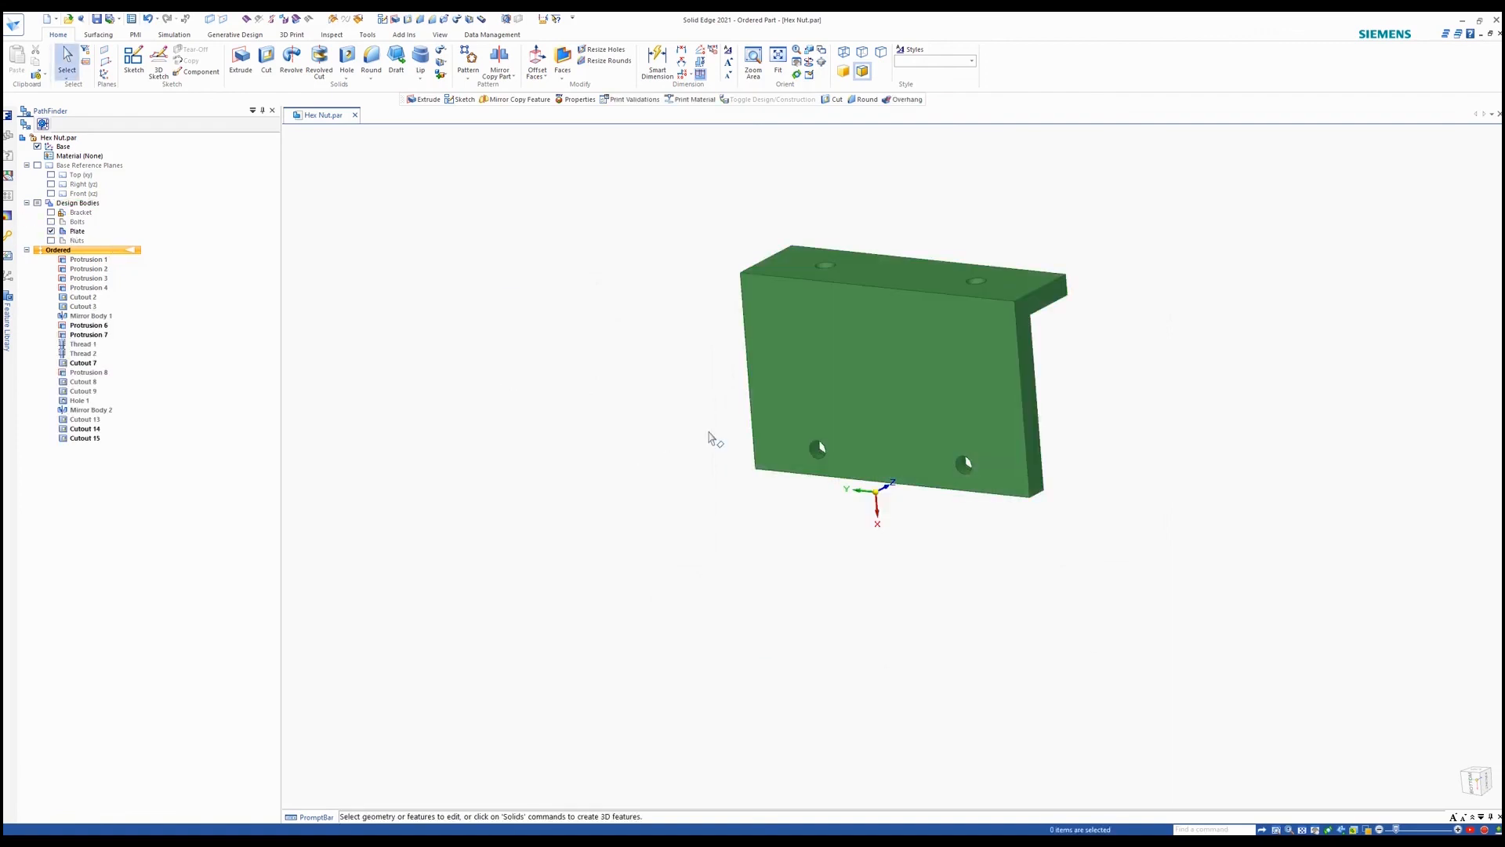